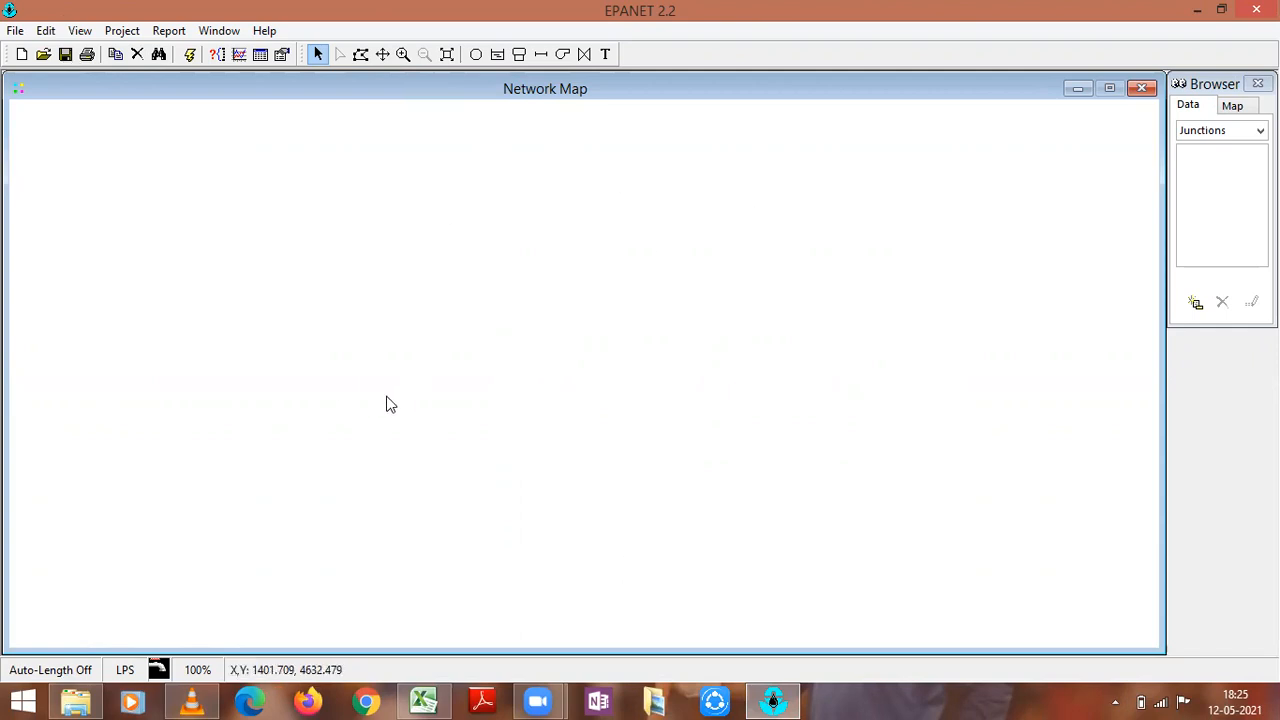
- Check the pipe network question in Excel and set the default flow units to LPS in EPANET's hydraulic project defaults
left_click(424, 700)
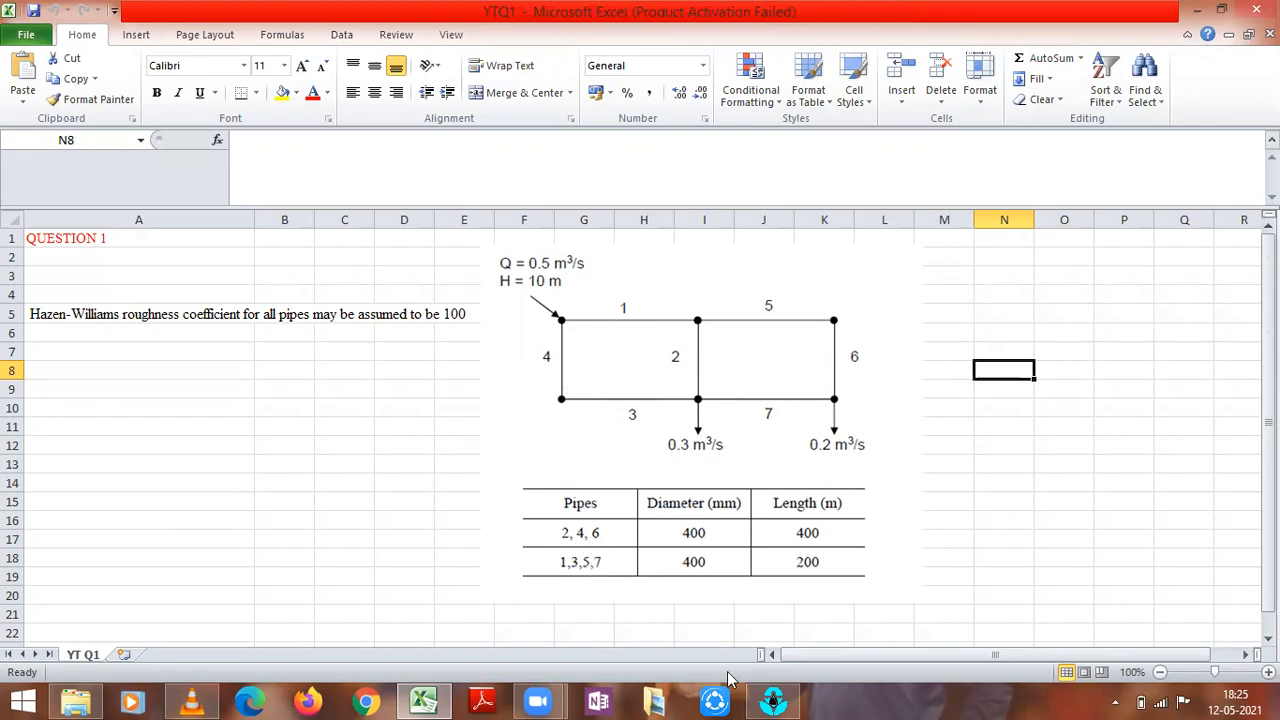
left_click(773, 701)
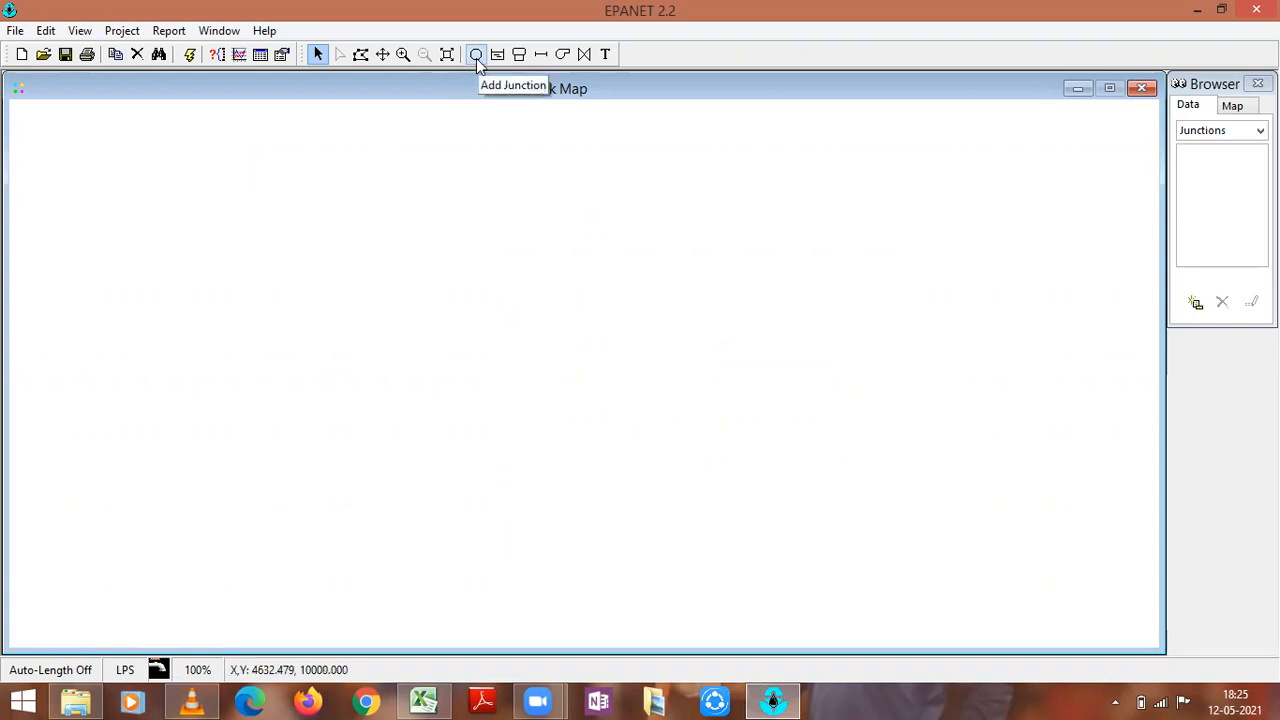
left_click(122, 31)
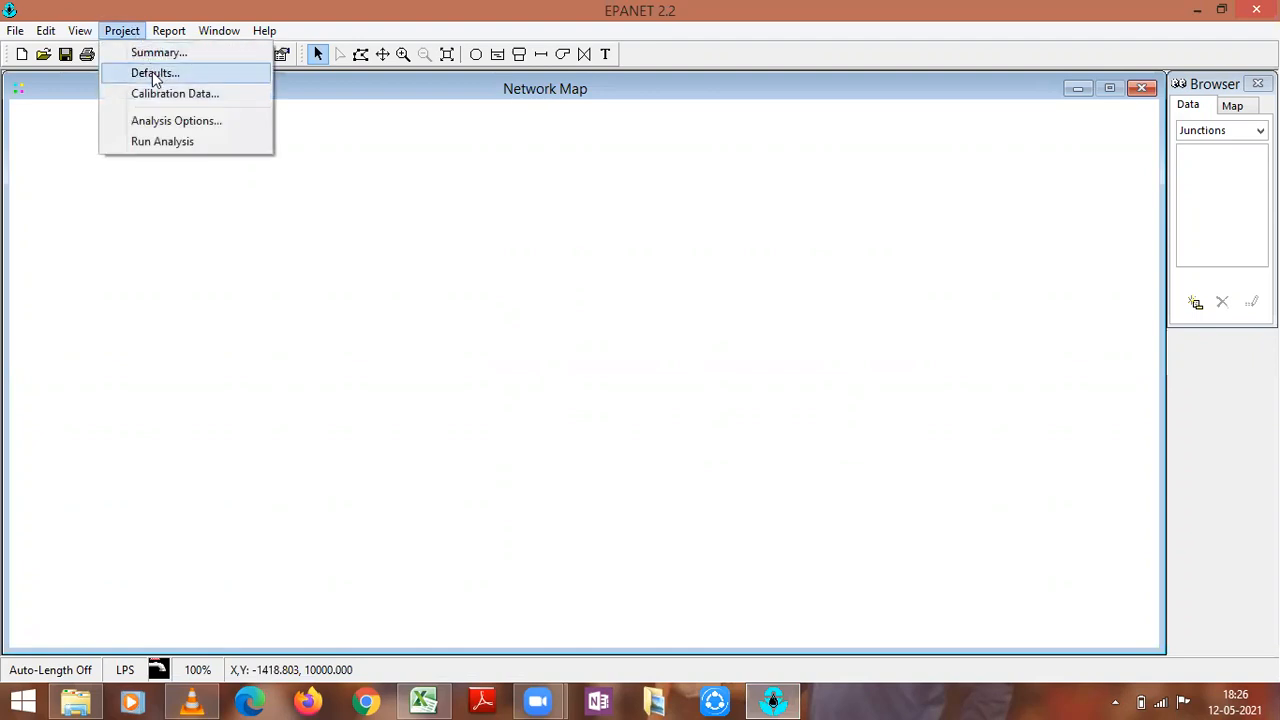
left_click(136, 31)
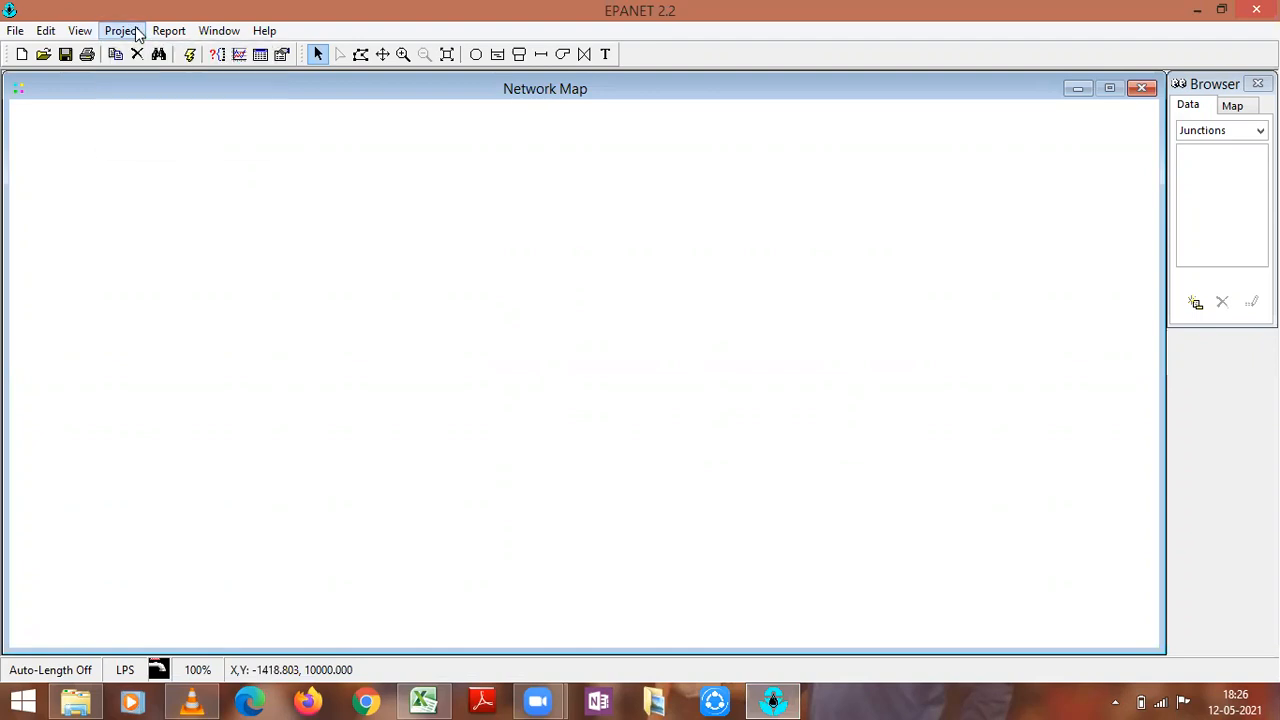
left_click(136, 31)
left_click(153, 74)
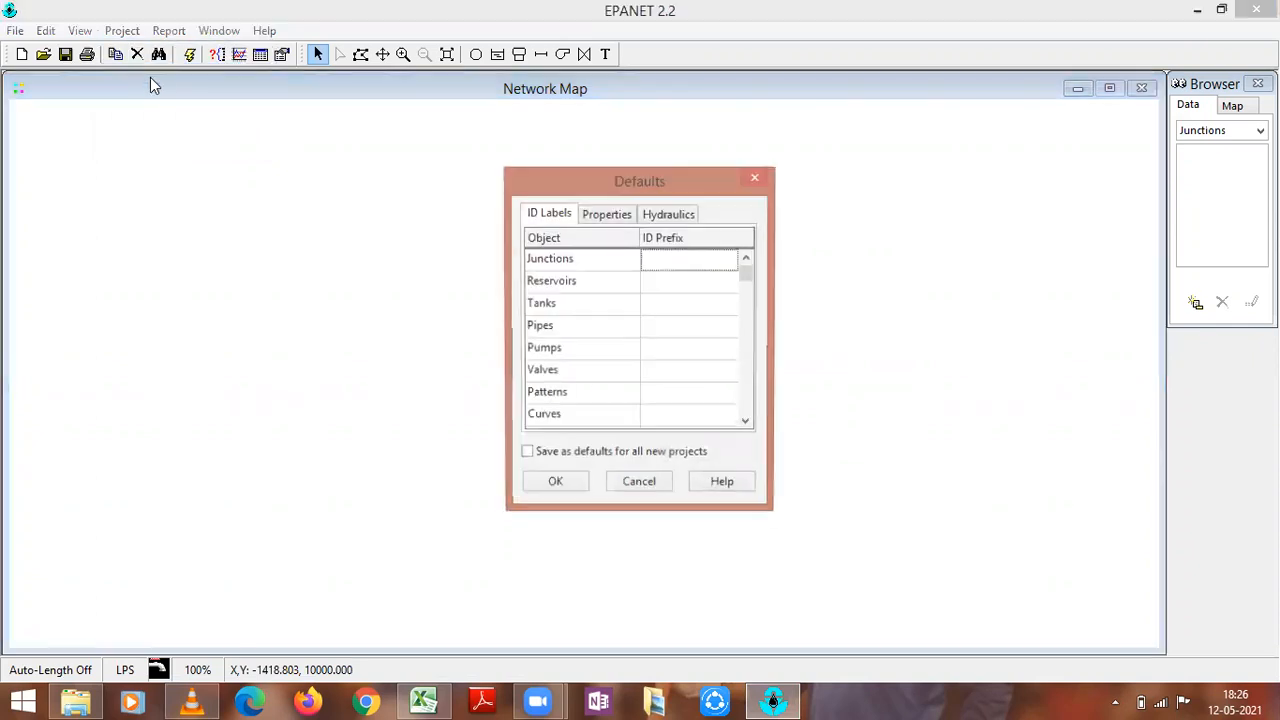
left_click(657, 217)
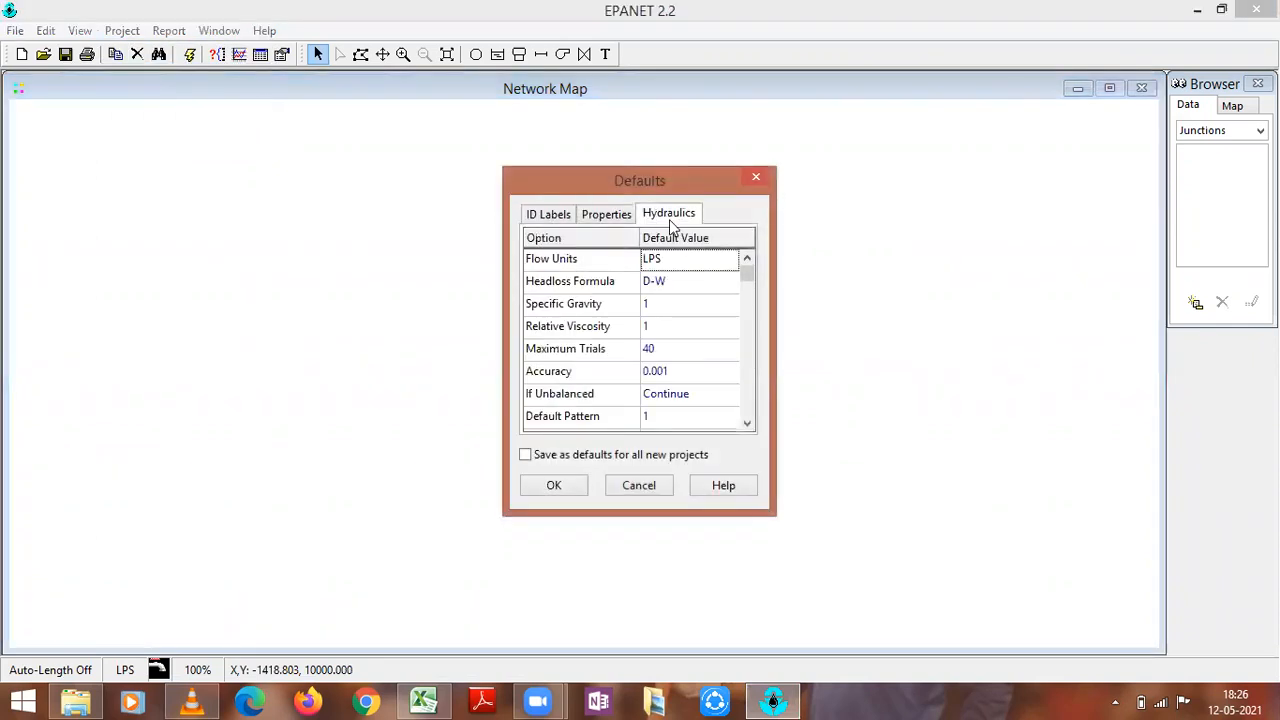
left_click(716, 264)
left_click(729, 260)
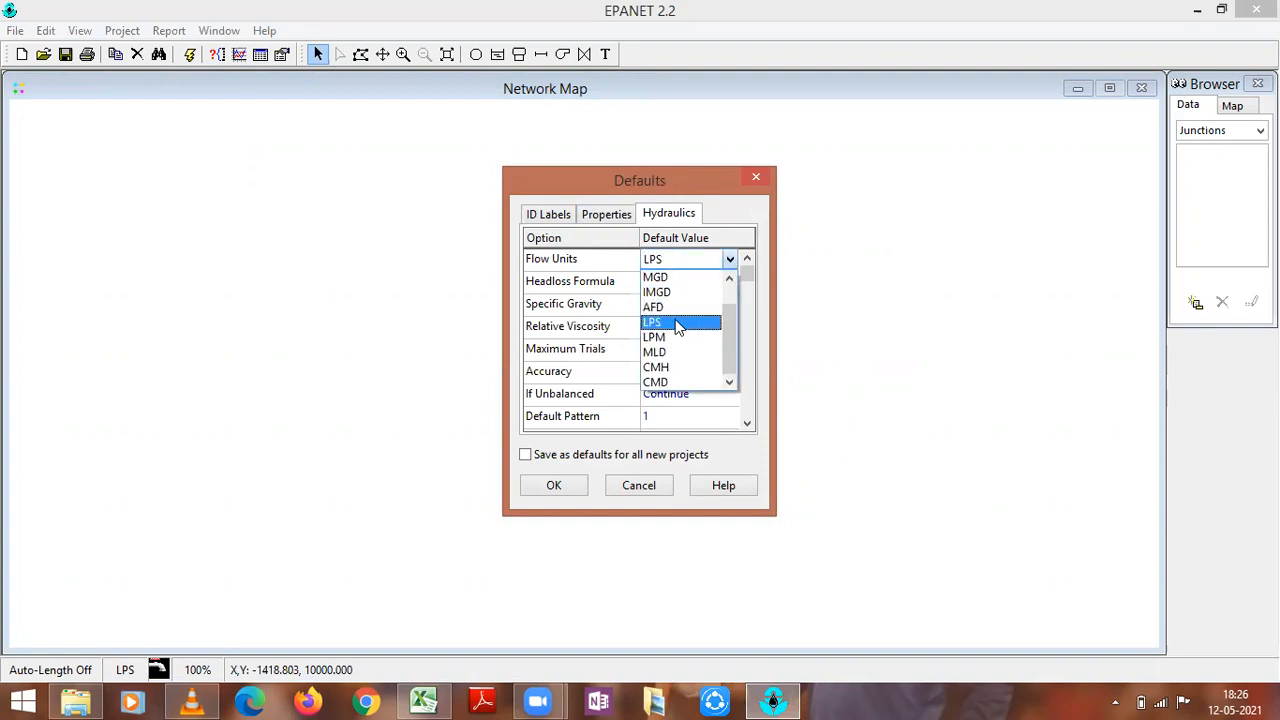
left_click(677, 324)
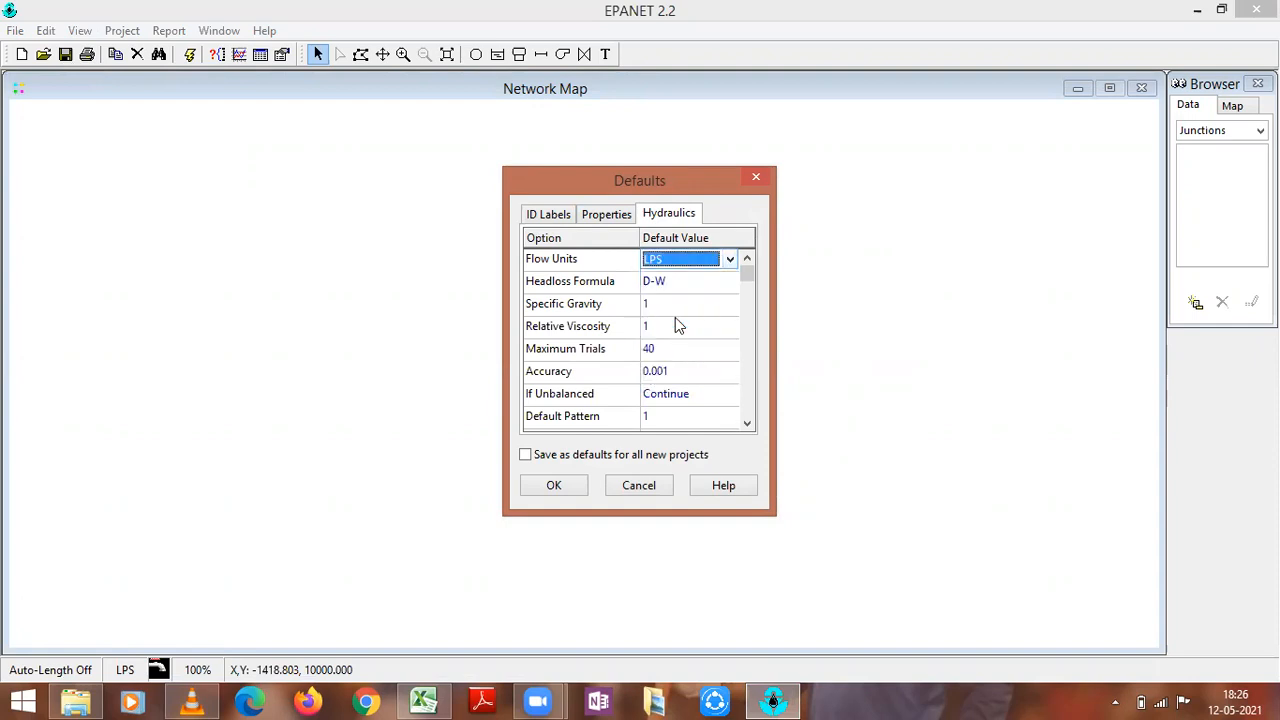
- Set the default headloss formula to H-W and accept the project defaults
left_click(699, 283)
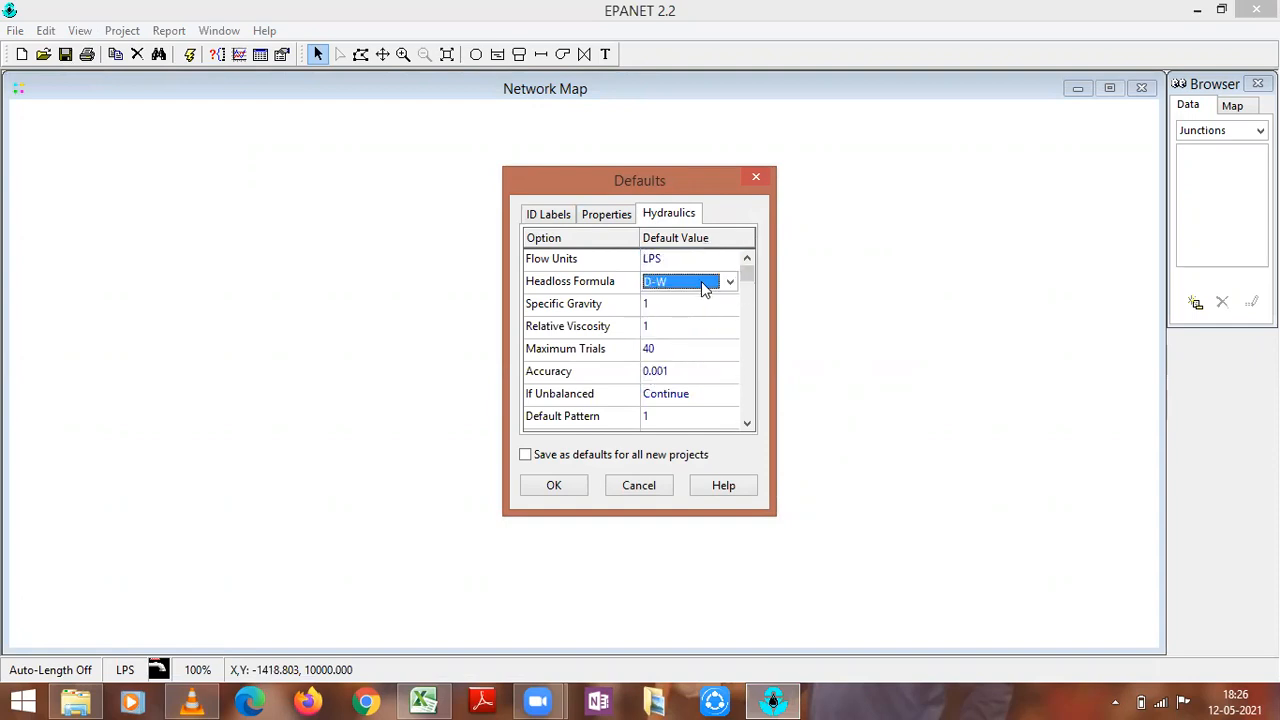
left_click(731, 284)
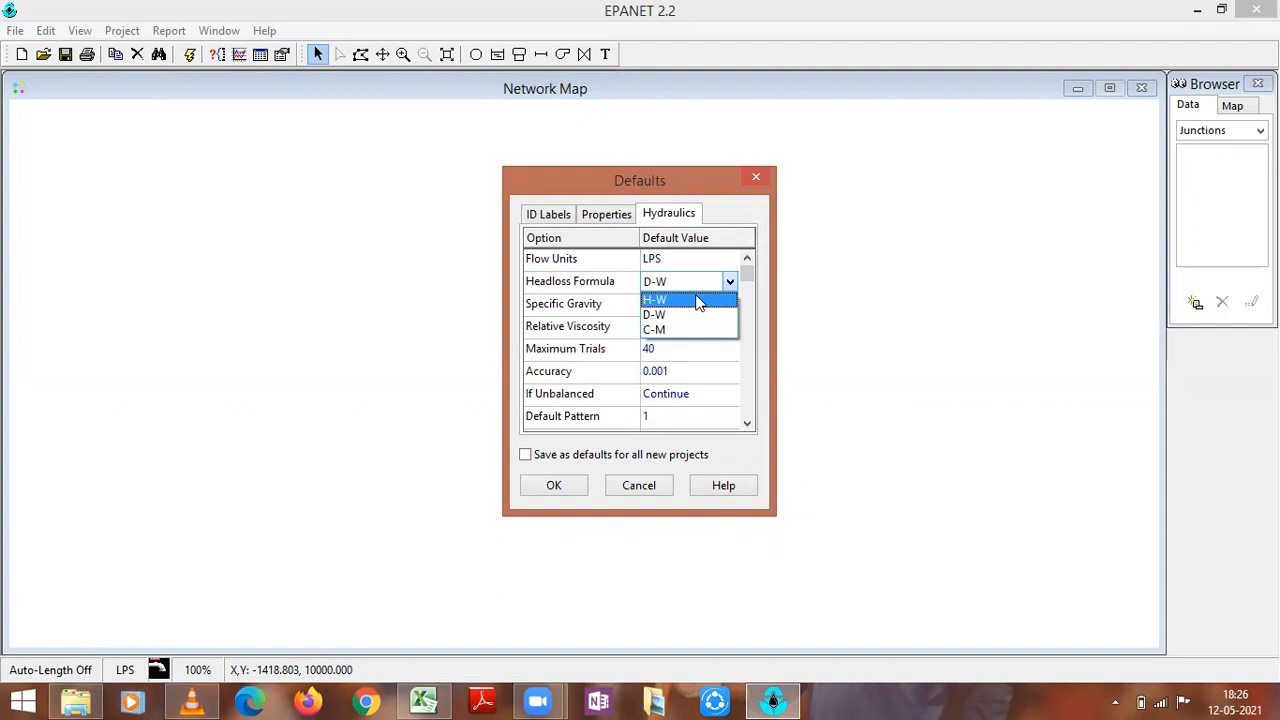
left_click(698, 300)
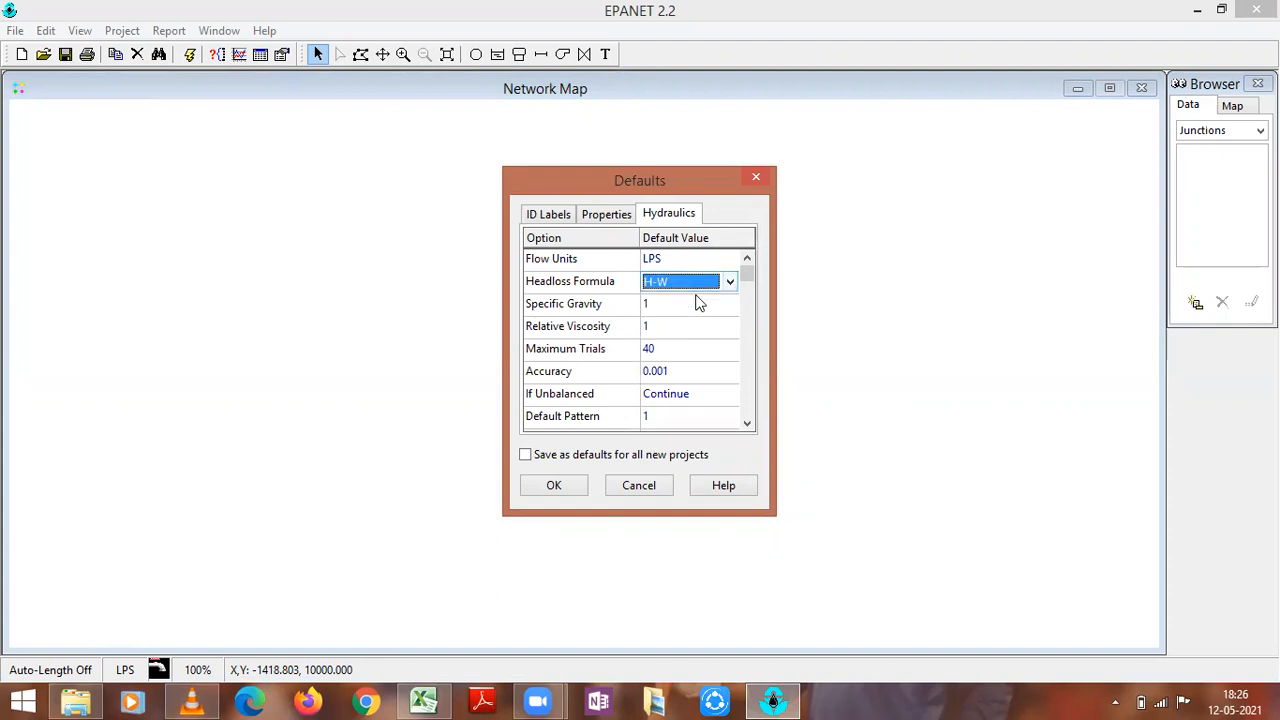
left_click(561, 486)
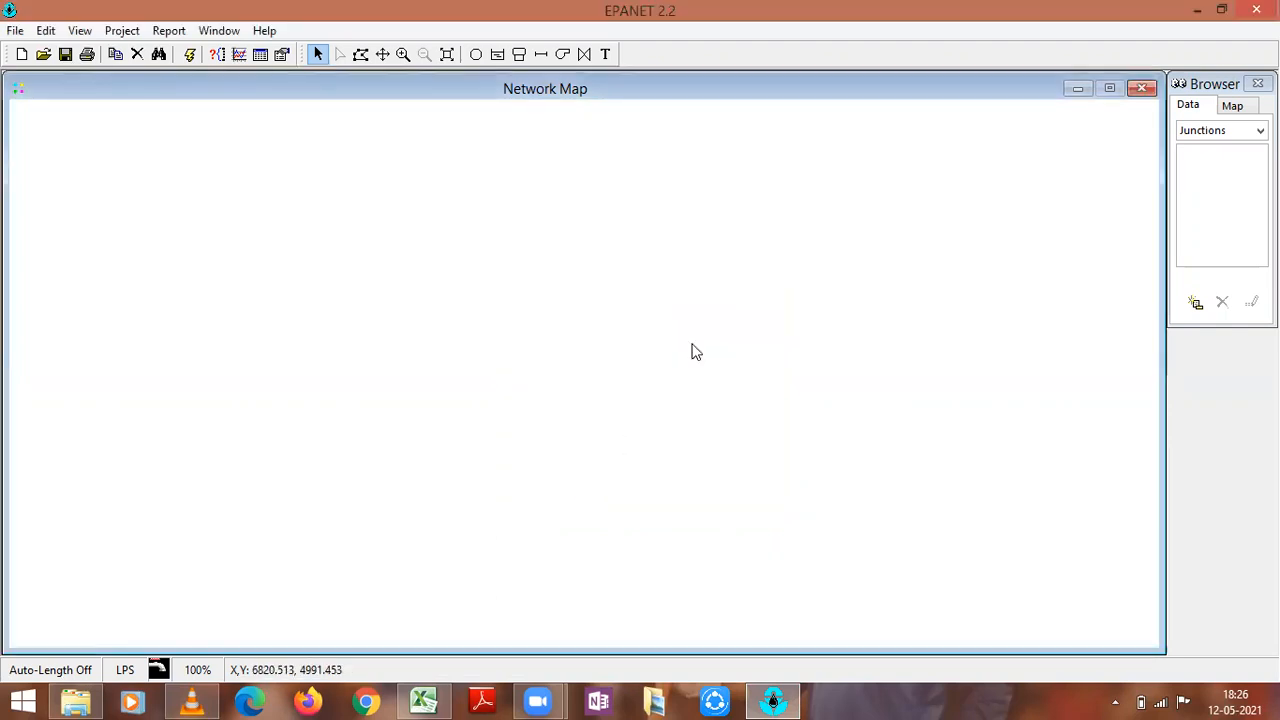
- Place six junctions on the network map in two rows of three, matching the node layout of the question
left_click(476, 55)
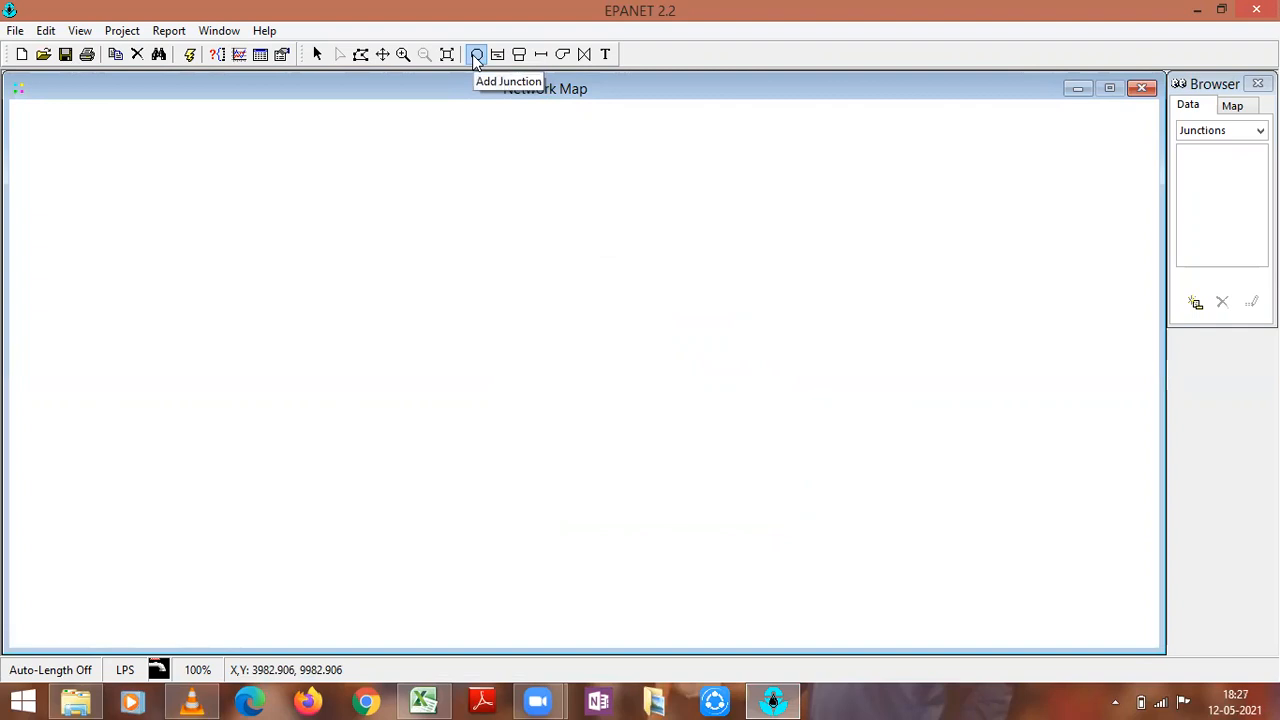
left_click(329, 183)
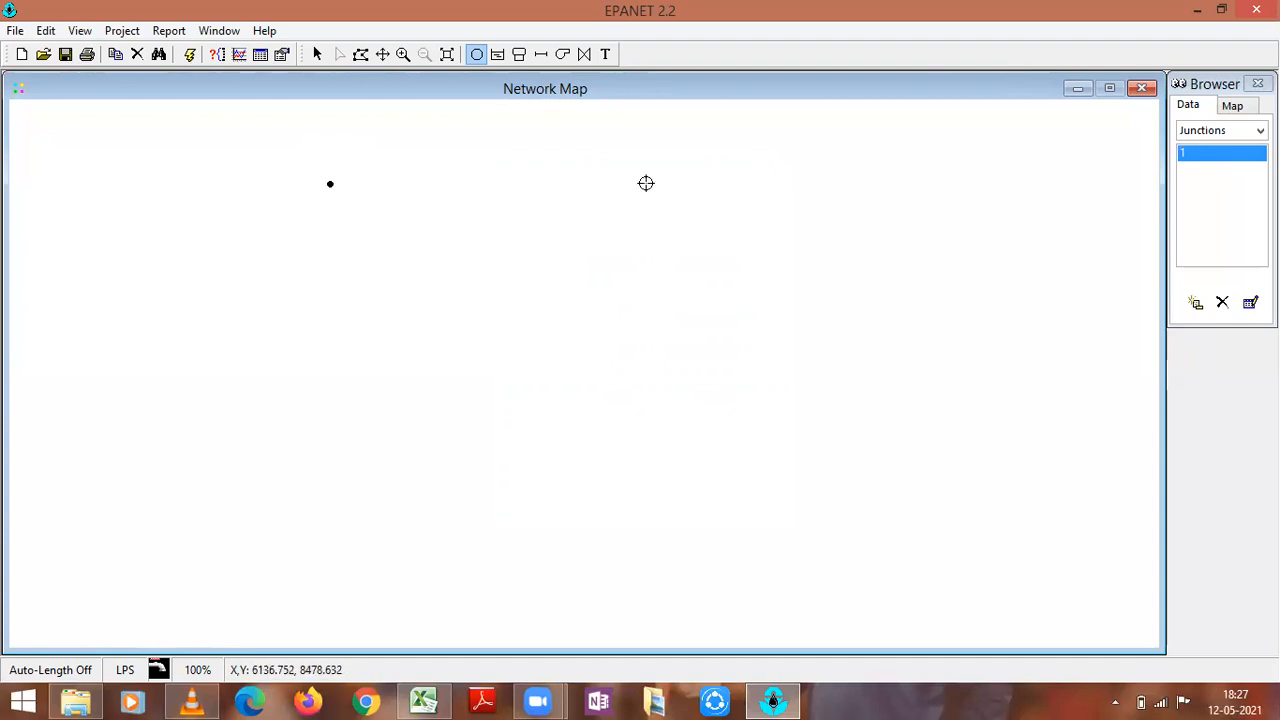
left_click(645, 188)
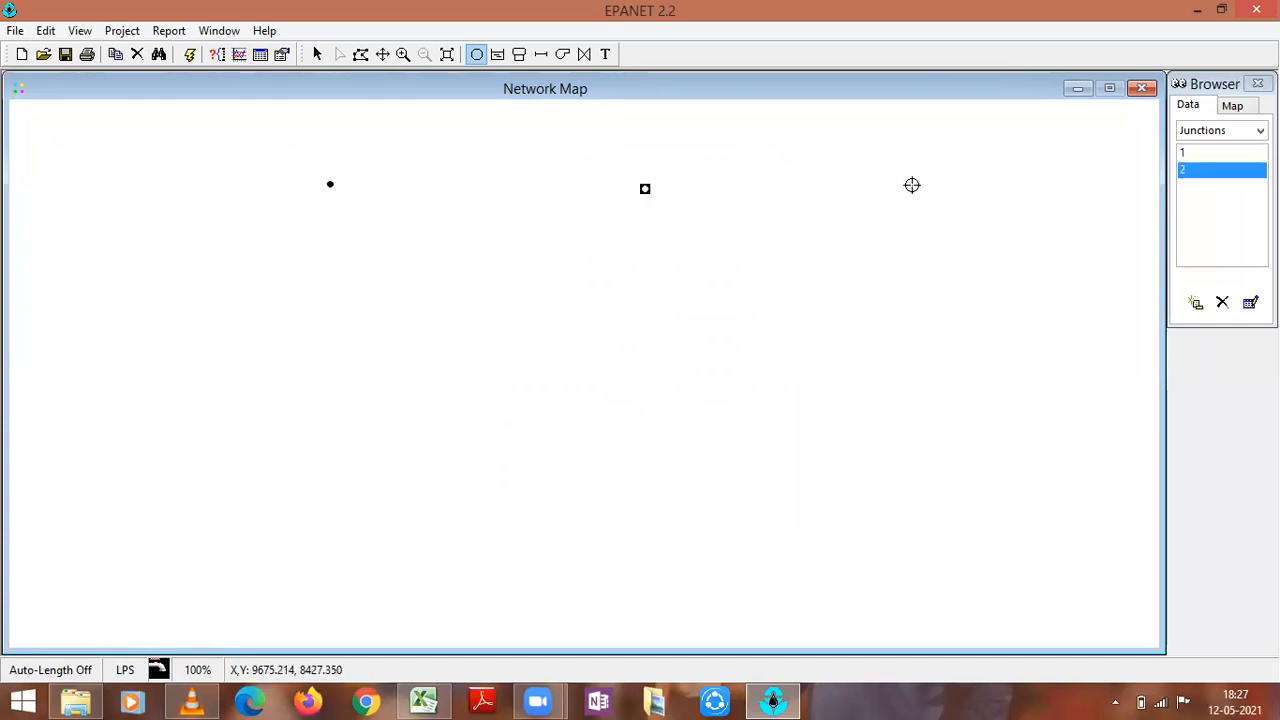
left_click(1010, 181)
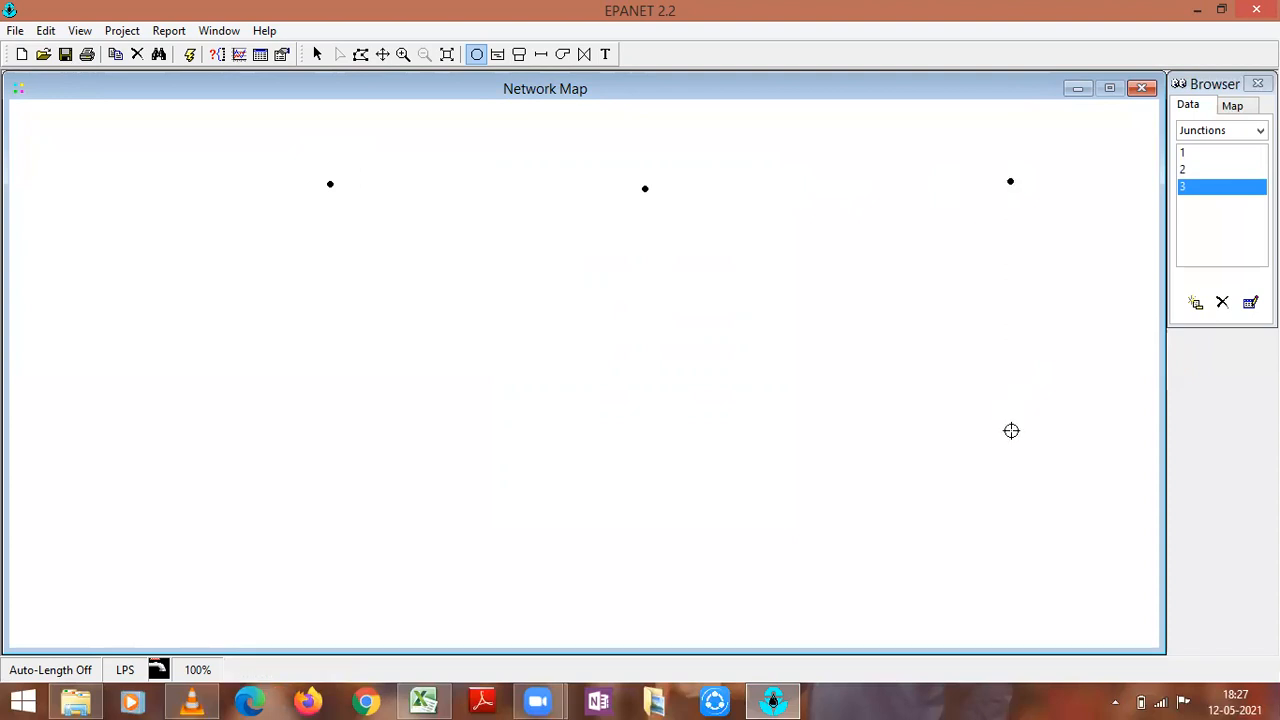
left_click(1013, 431)
left_click(663, 449)
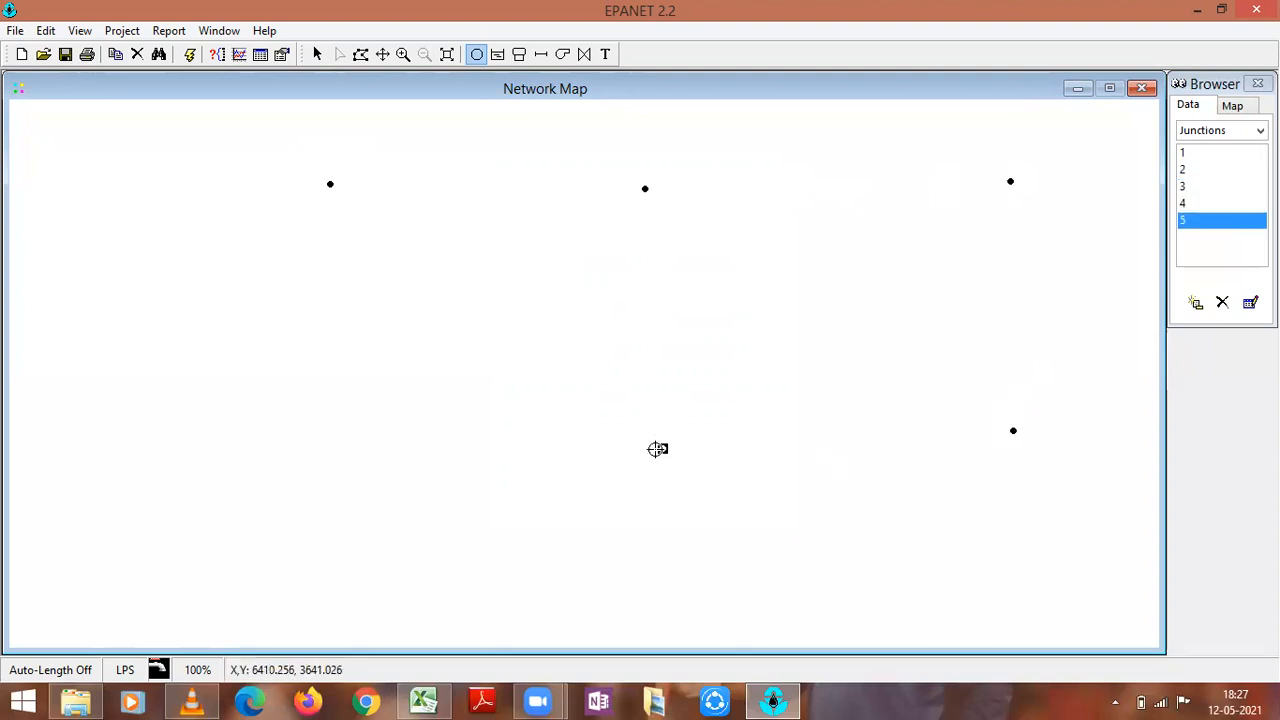
left_click(316, 445)
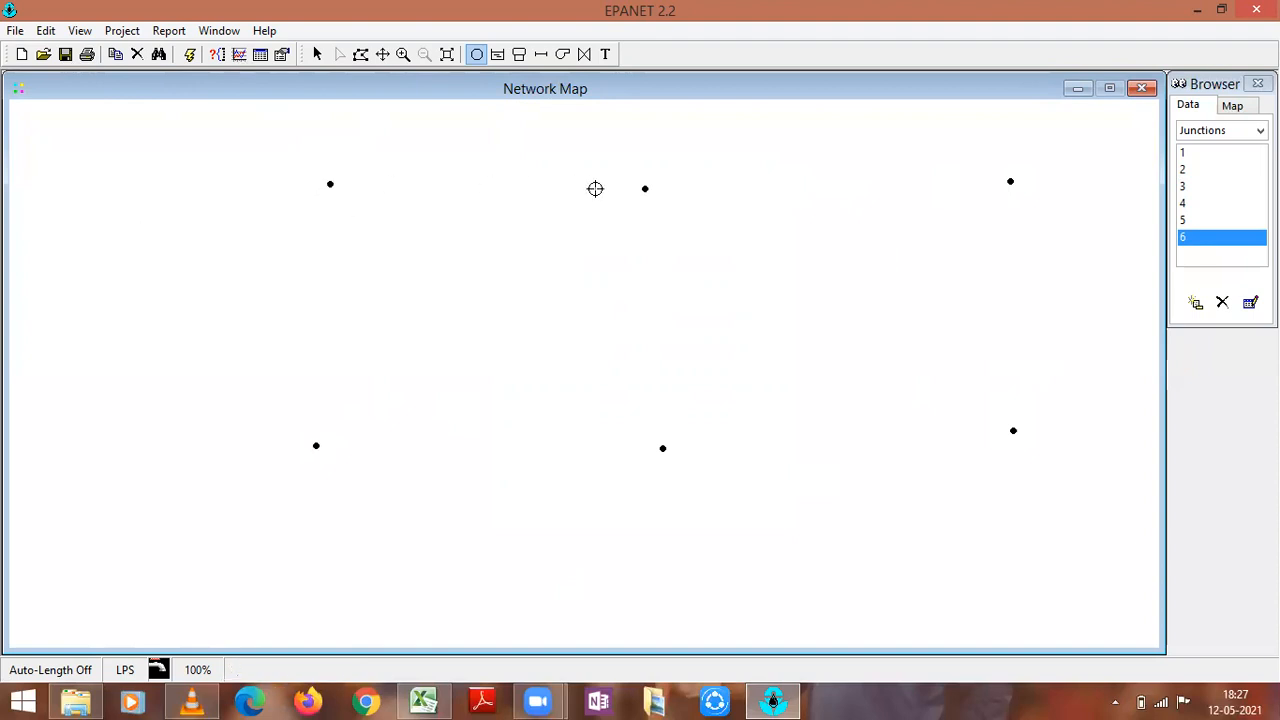
- Draw two pipes along the upper row, joining junction 1 to 2 and junction 2 to 3
left_click(540, 56)
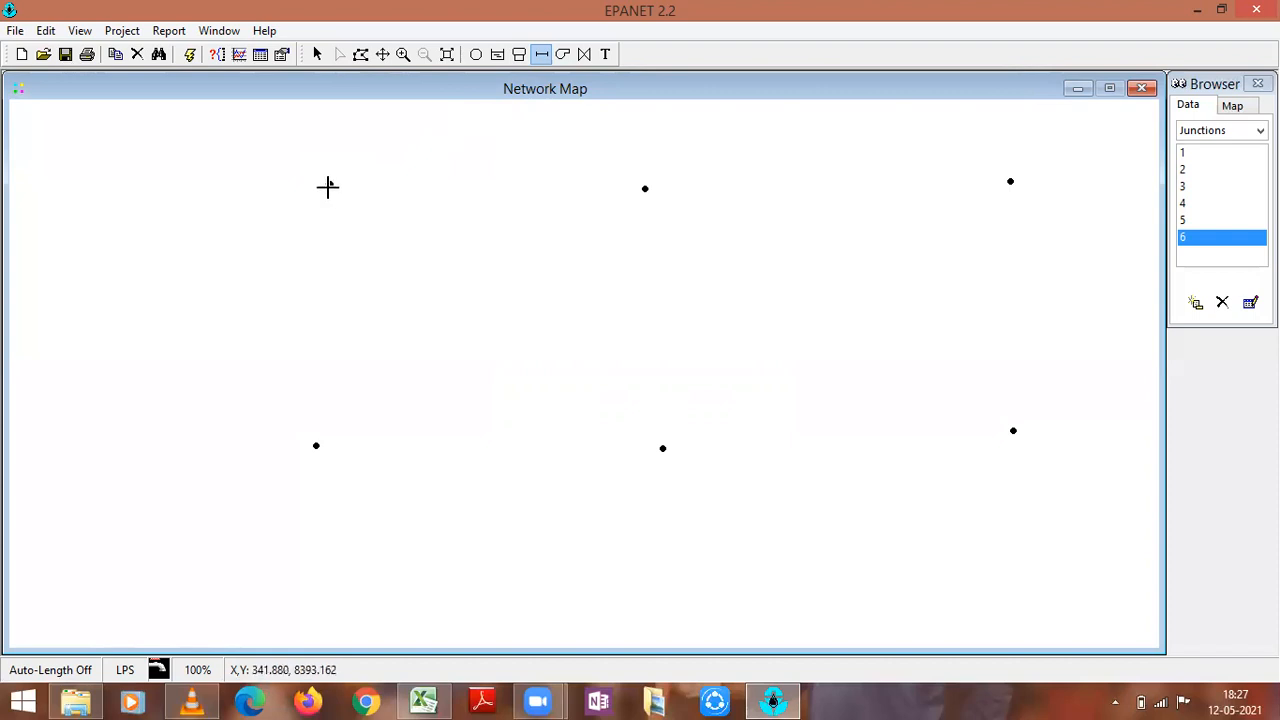
left_click(331, 182)
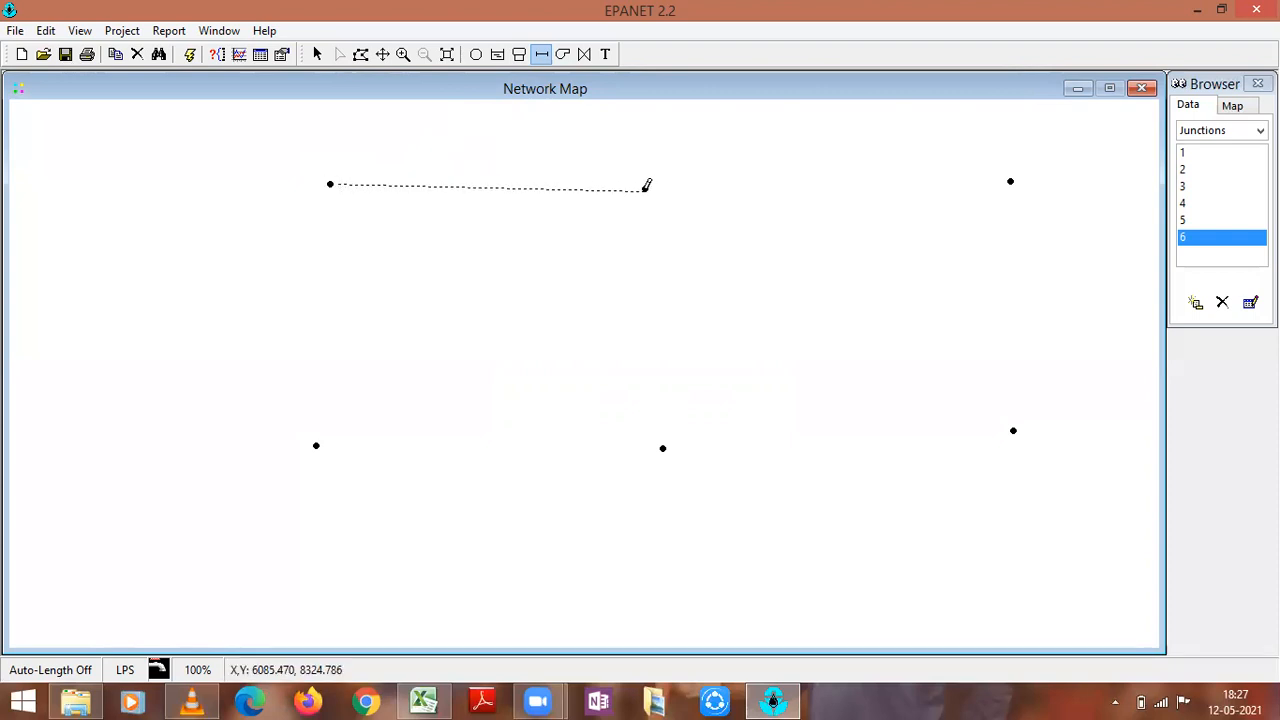
left_click(645, 188)
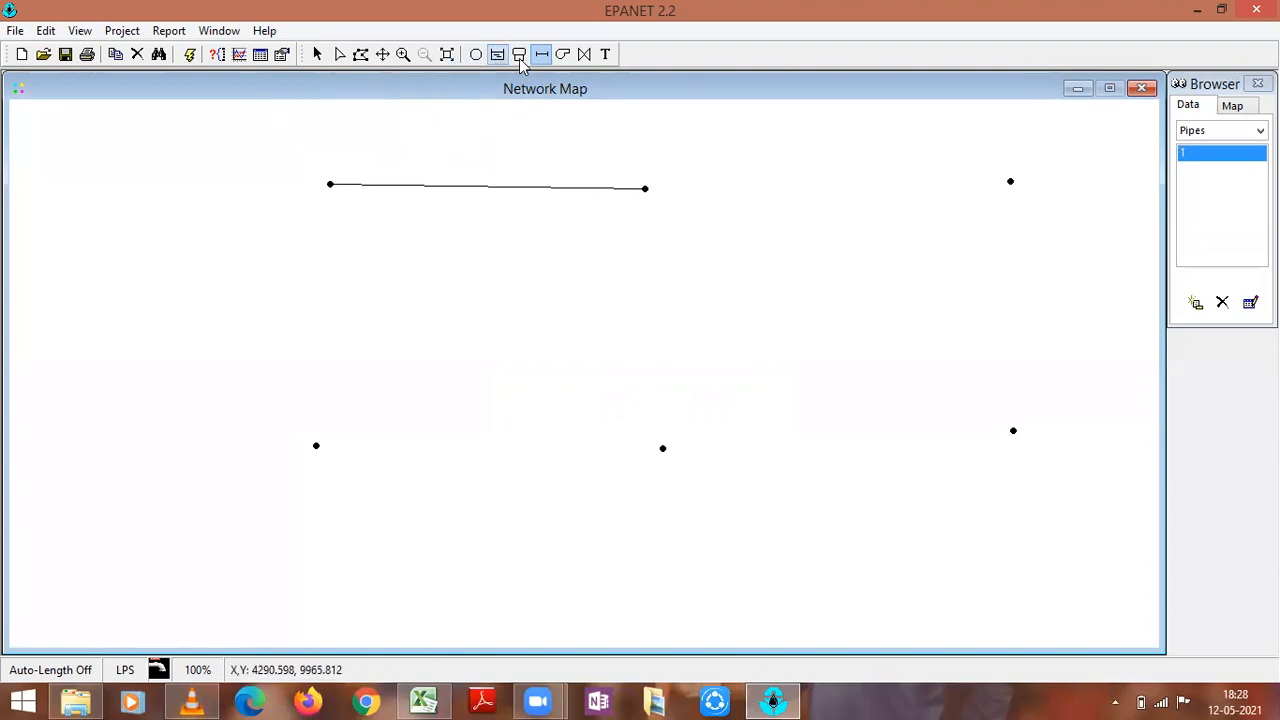
left_click(645, 188)
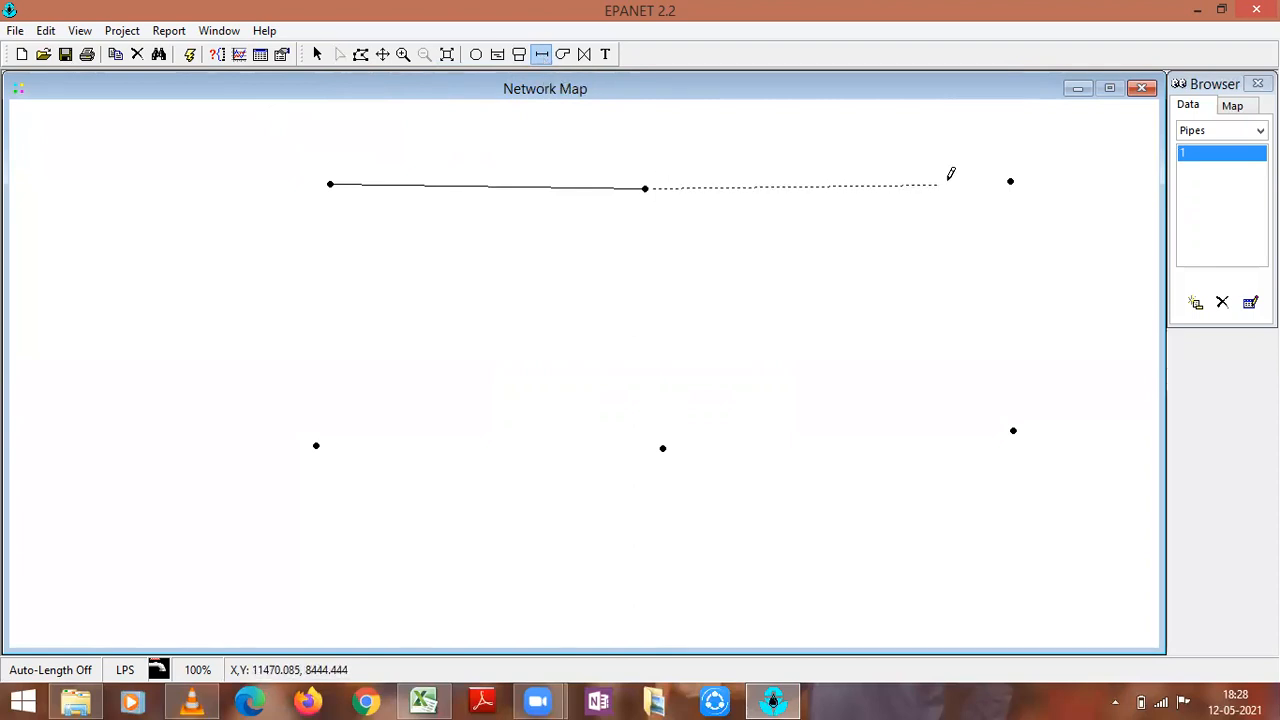
left_click(1011, 181)
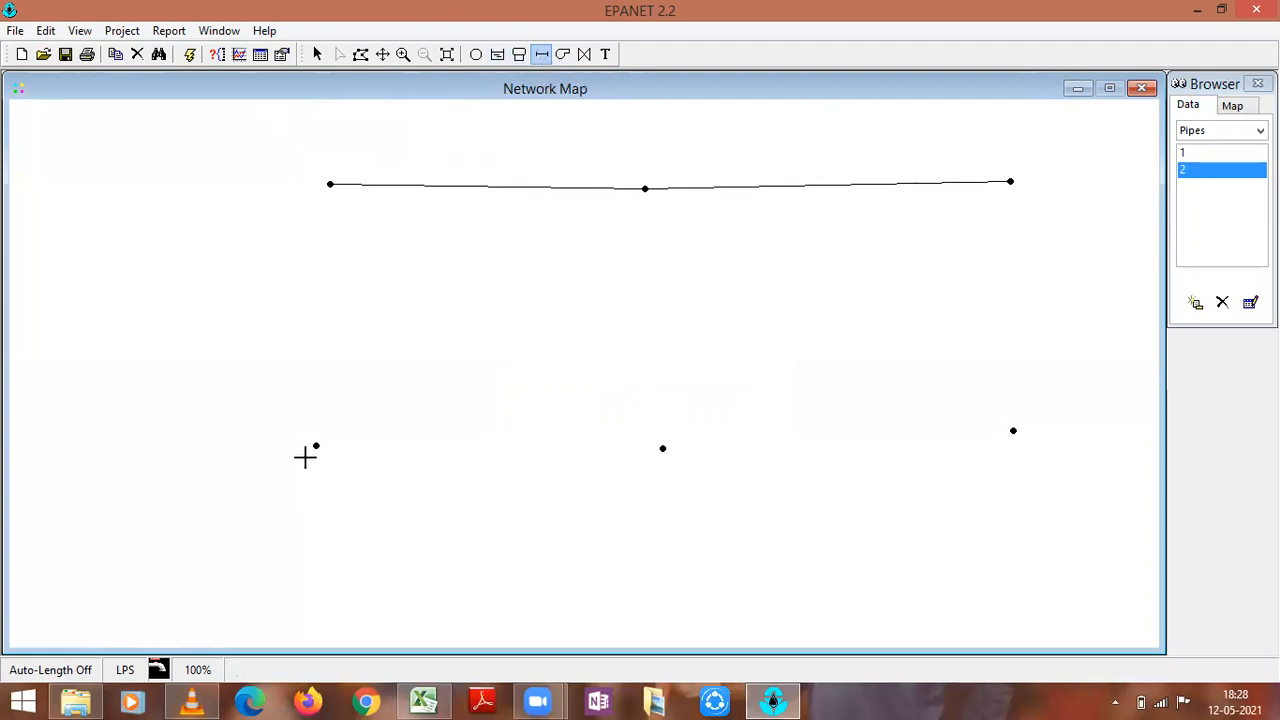
- Draw two pipes along the lower row, joining junction 6 to 5 and junction 5 to 4
left_click(316, 444)
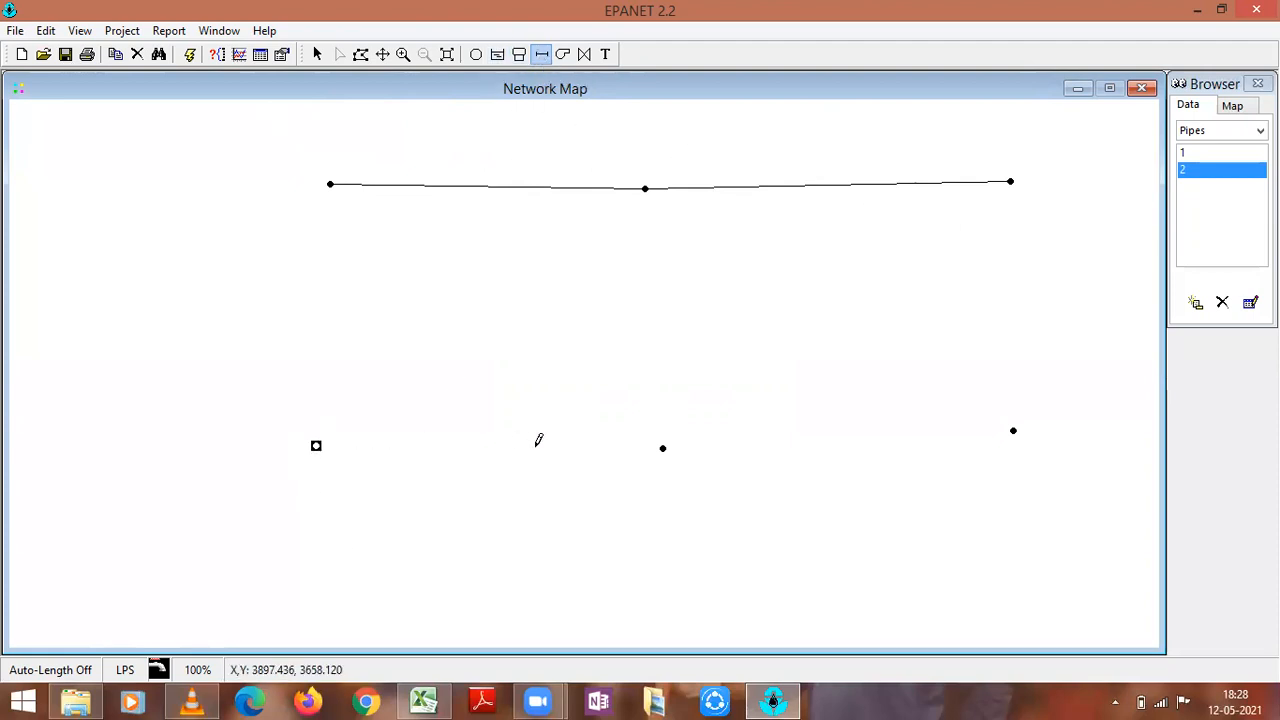
left_click(664, 446)
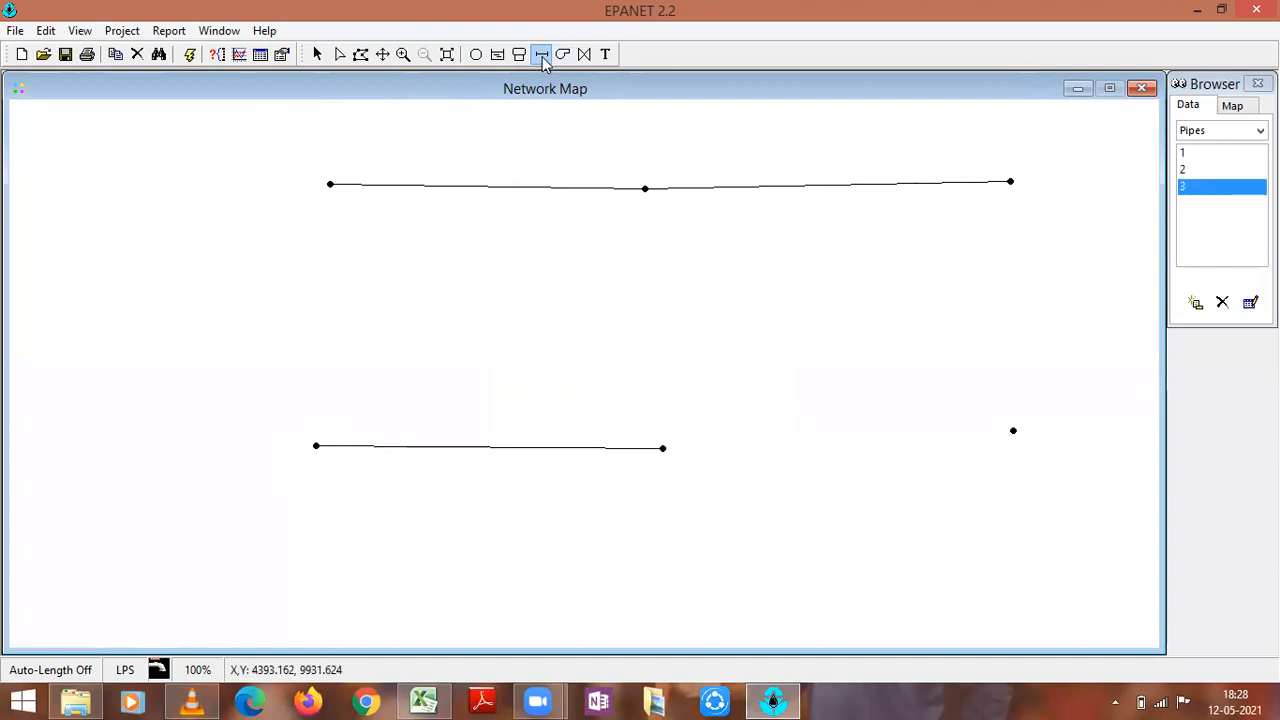
left_click(663, 447)
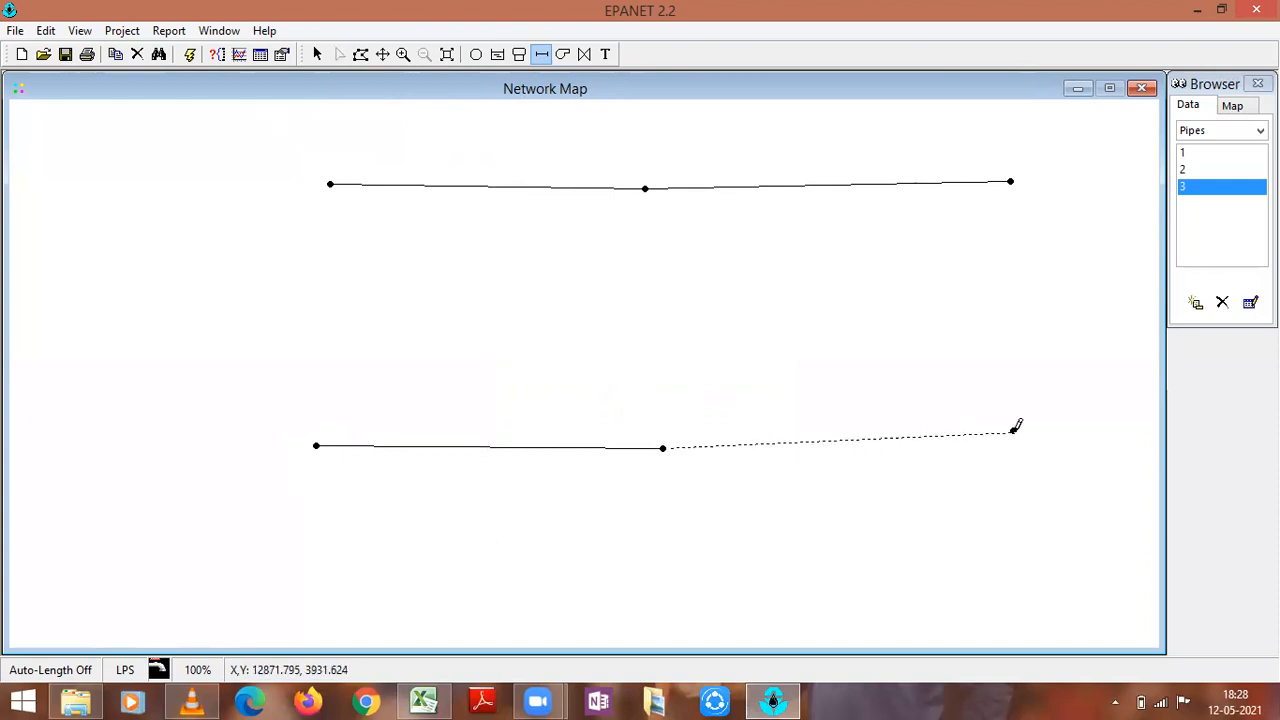
left_click(1014, 430)
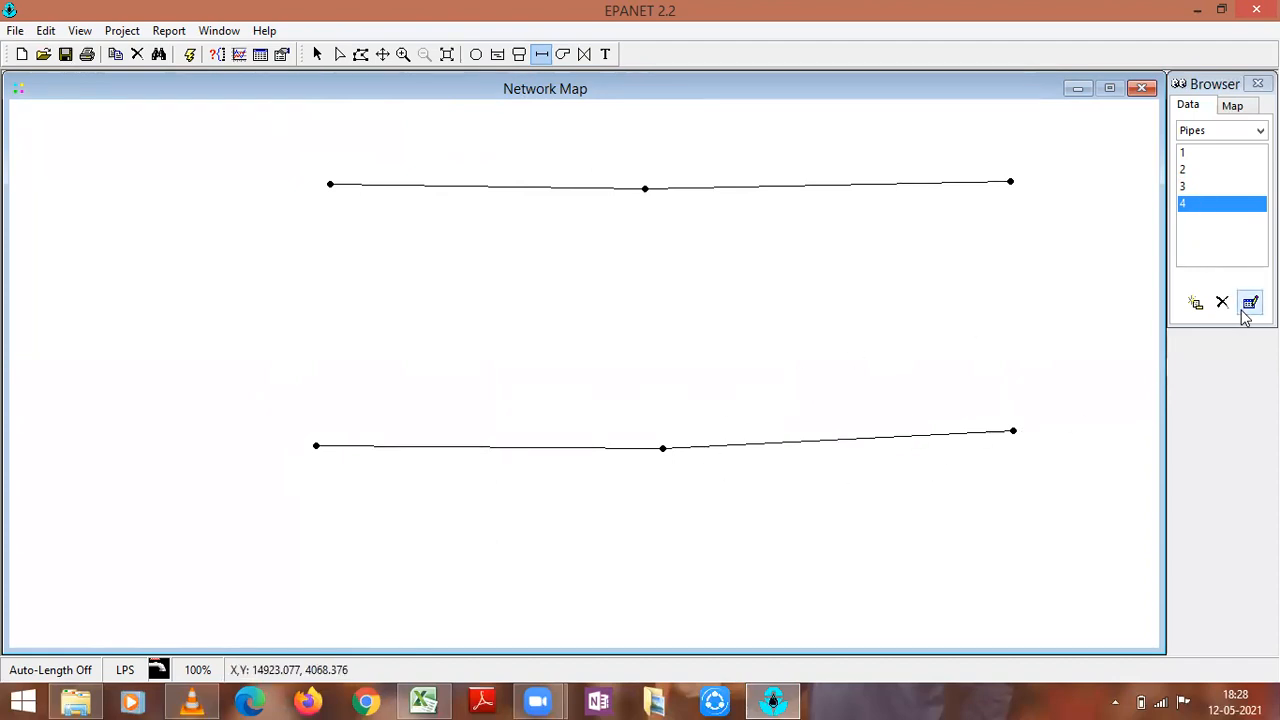
- Change the ID of the pipe between junctions 5 and 4 to 7, consulting the Excel diagram and pipe table
left_click(1250, 303)
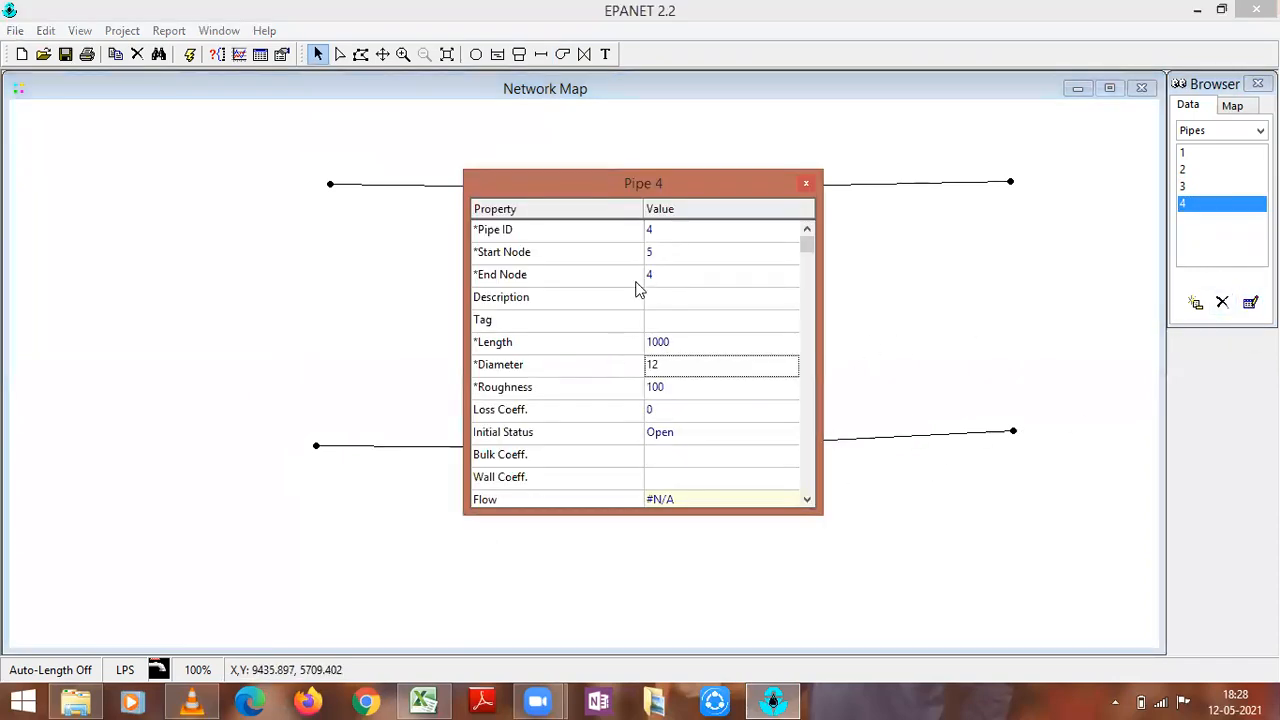
left_click(424, 702)
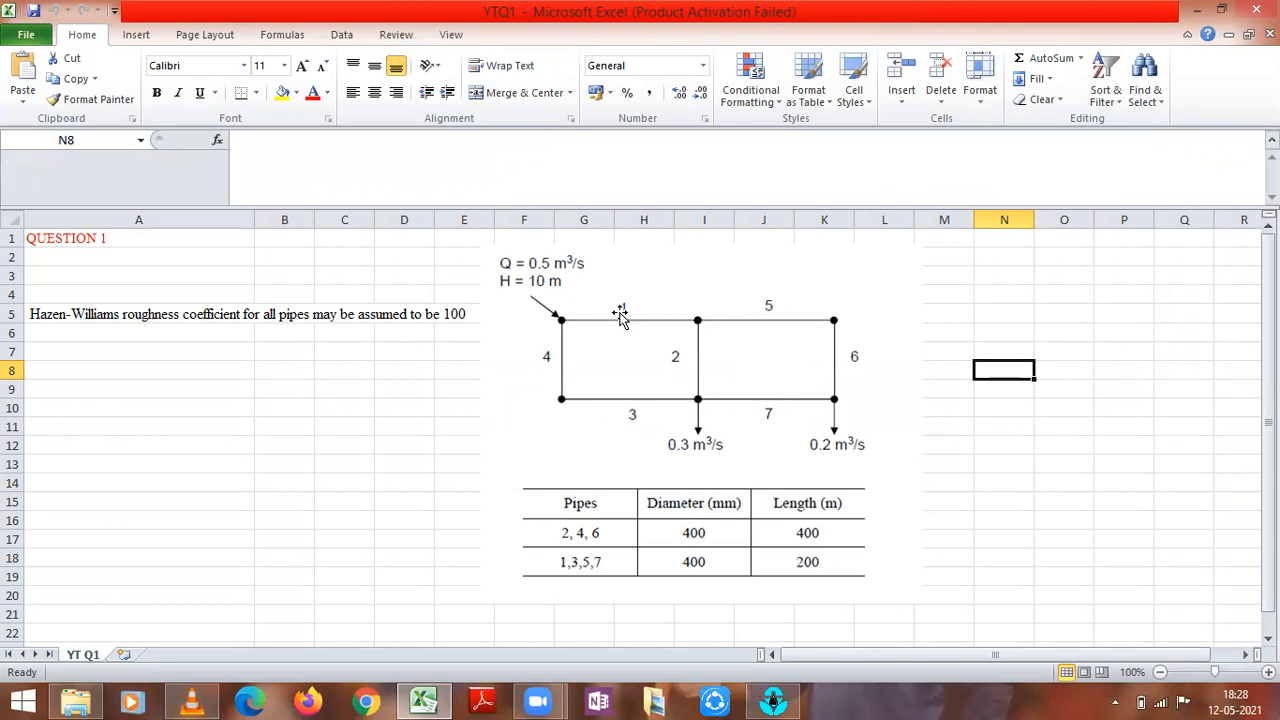
left_click(770, 701)
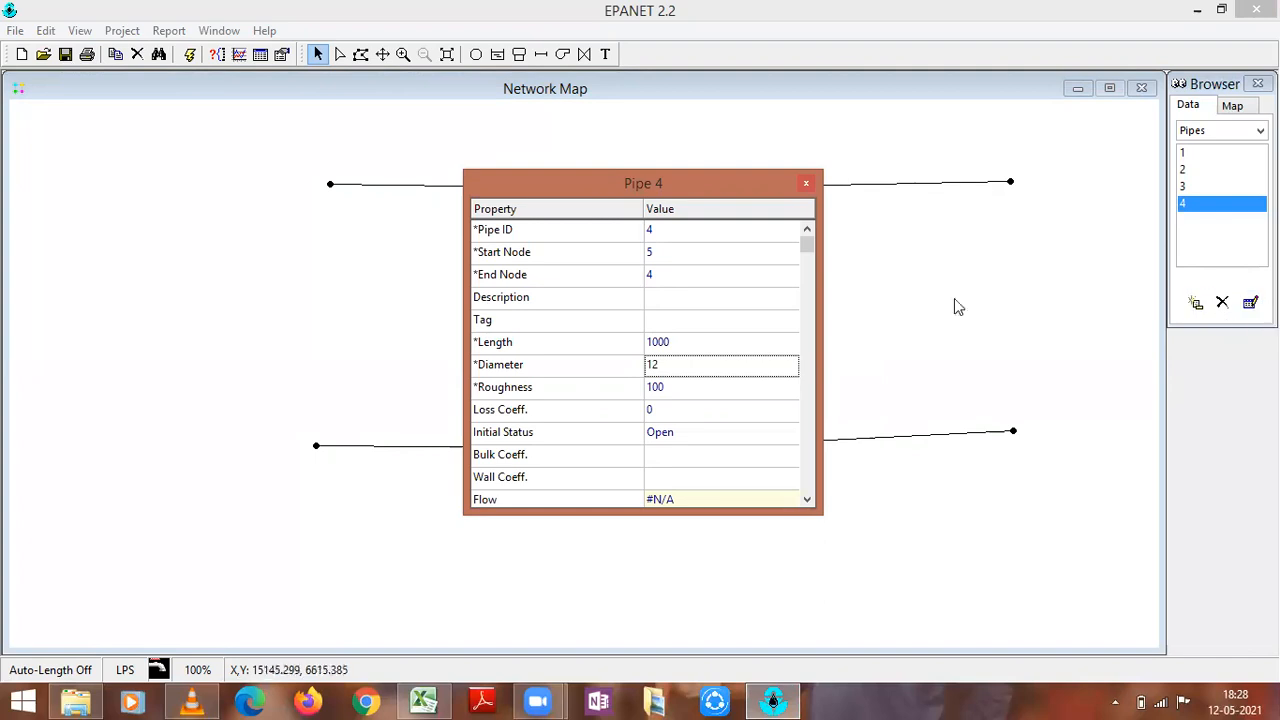
left_click(657, 232)
left_click(428, 700)
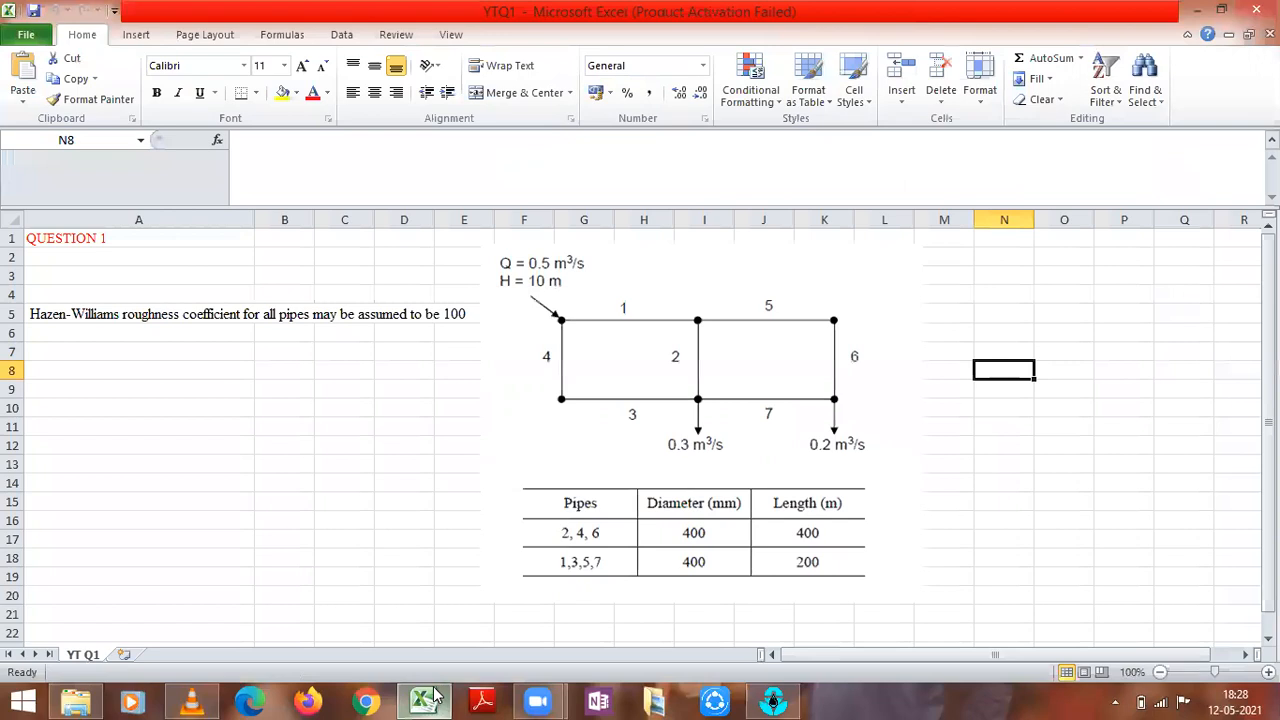
left_click(773, 700)
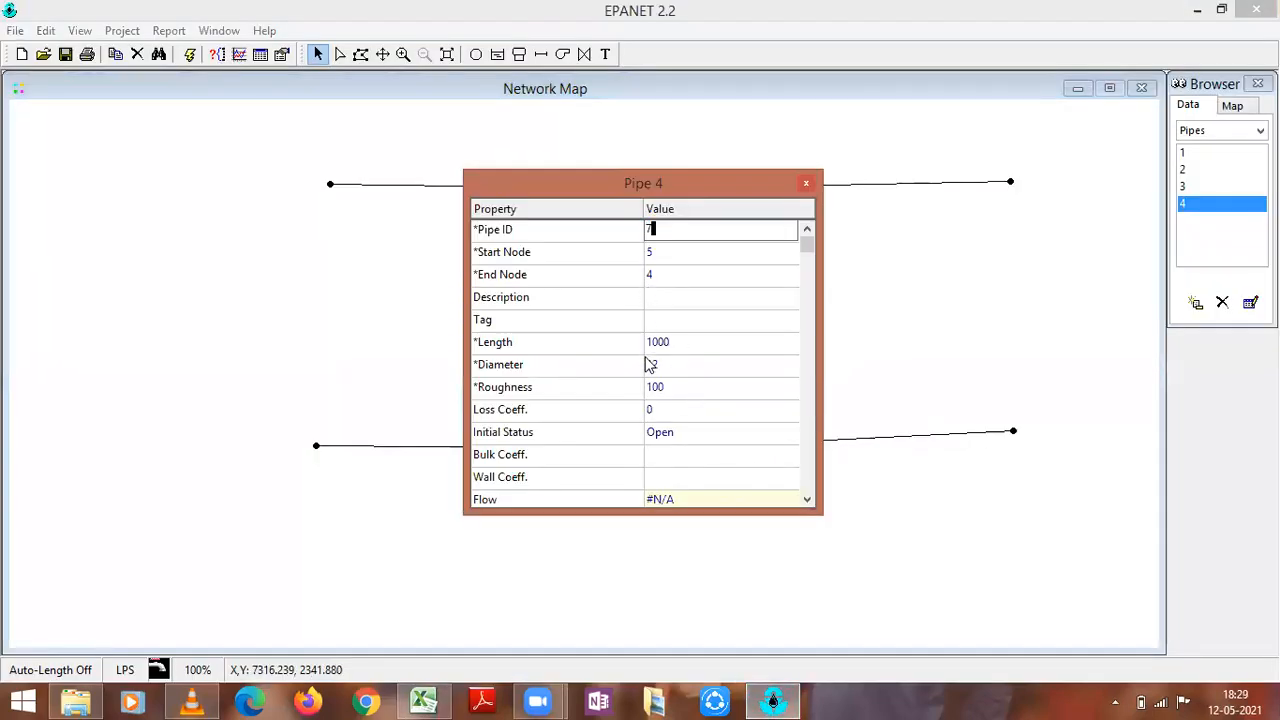
left_click(425, 700)
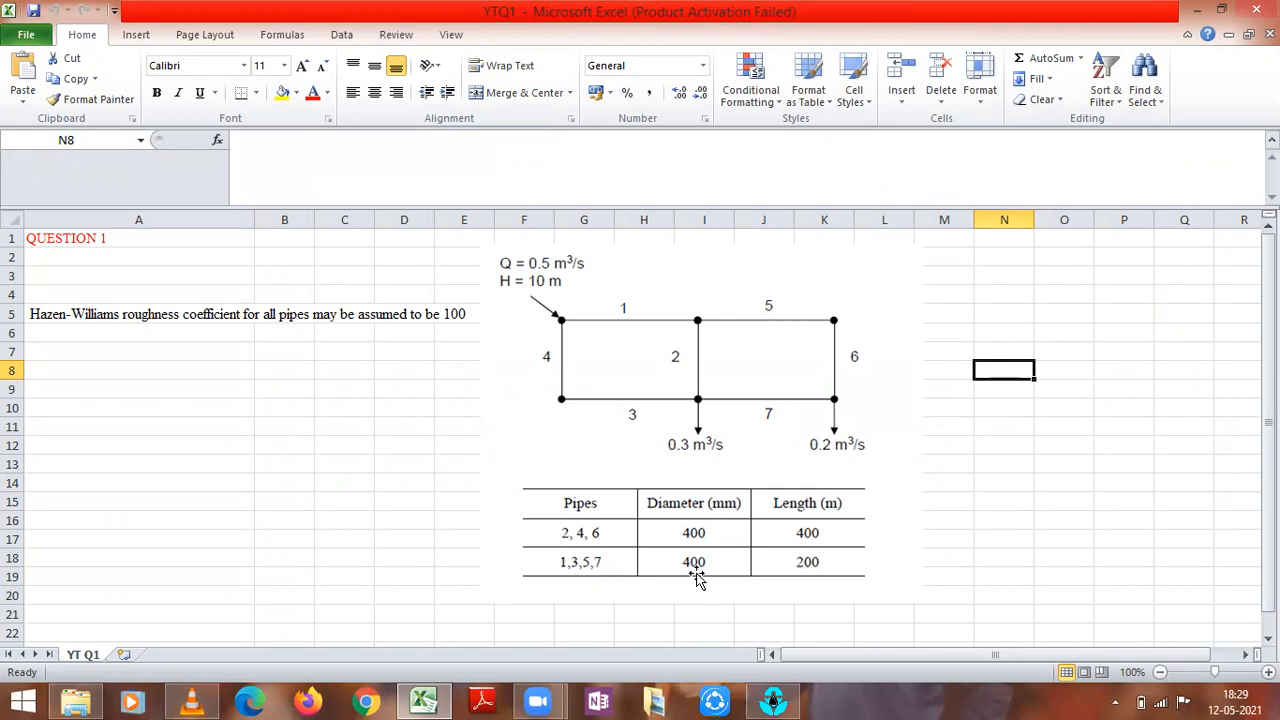
left_click(773, 703)
type("7")
- Set the length of pipe 7 to 200 and its diameter to 400
left_click(690, 340)
key("BackSpace")
type("200")
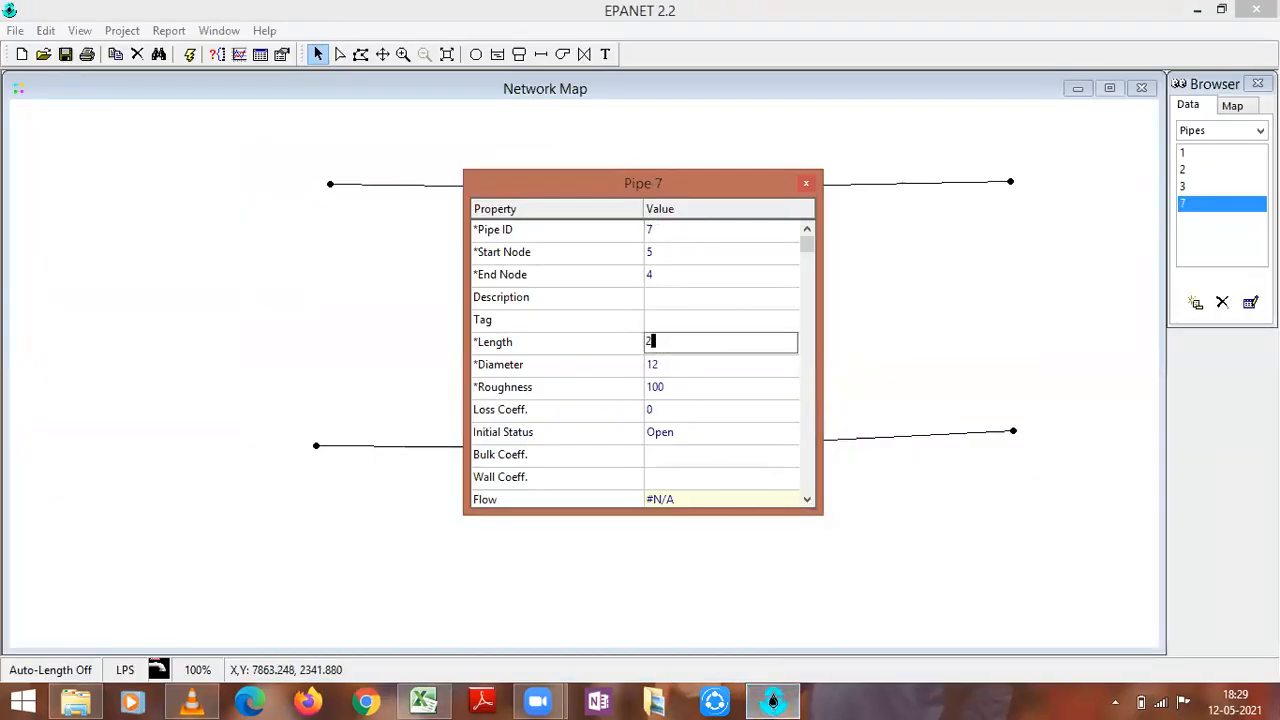
left_click(678, 365)
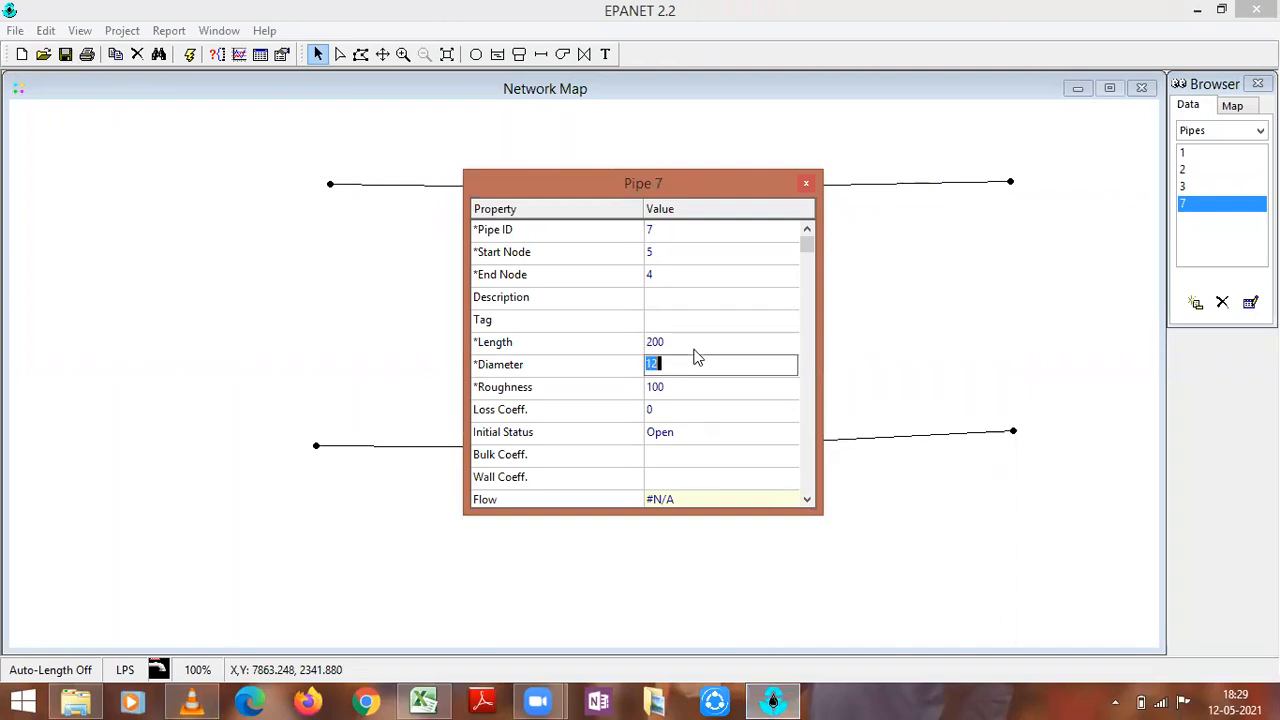
type("400")
- Set the length of pipe 3 to 200 and its diameter to 400, consulting the pipe table in Excel
left_click(1195, 185)
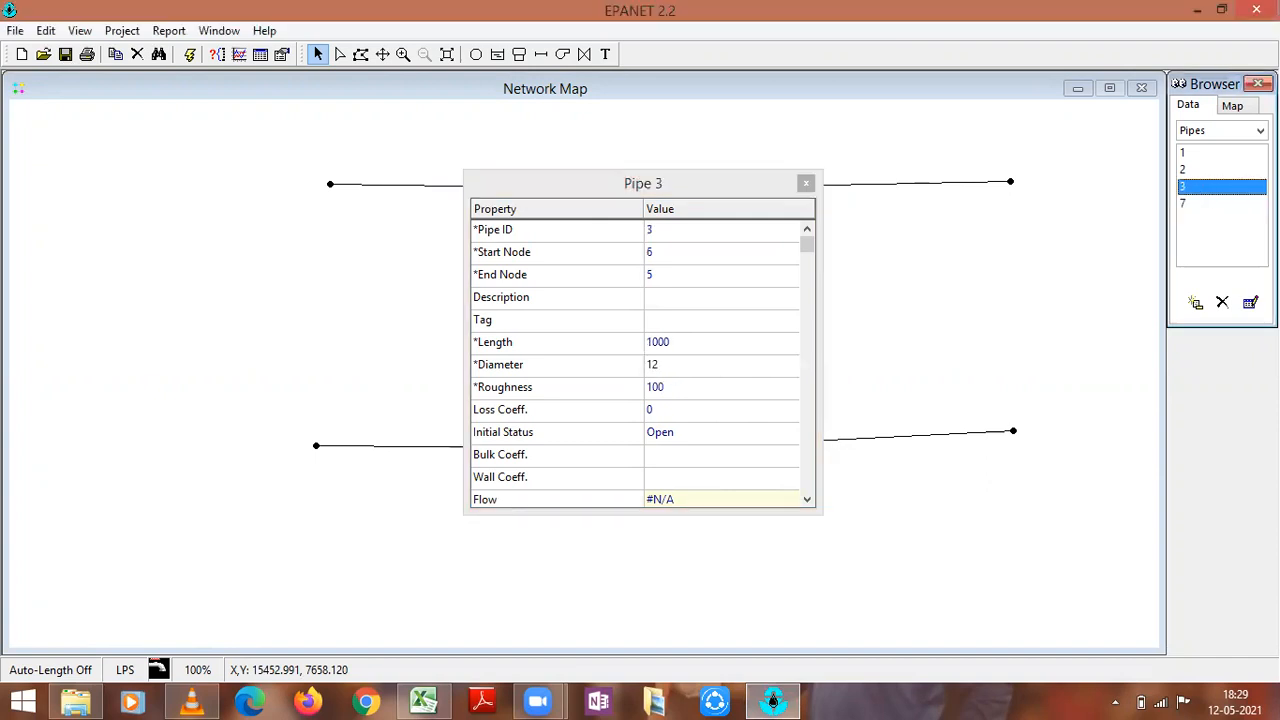
left_click(1250, 302)
left_click(424, 702)
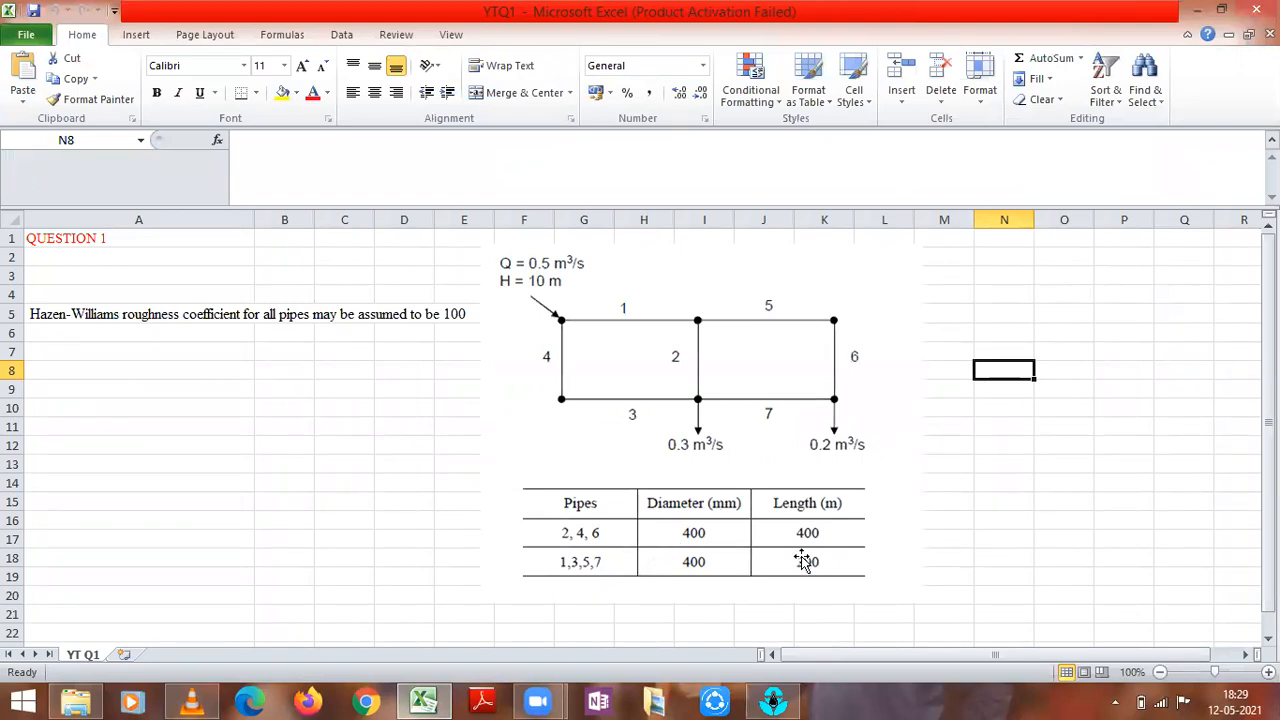
left_click(772, 700)
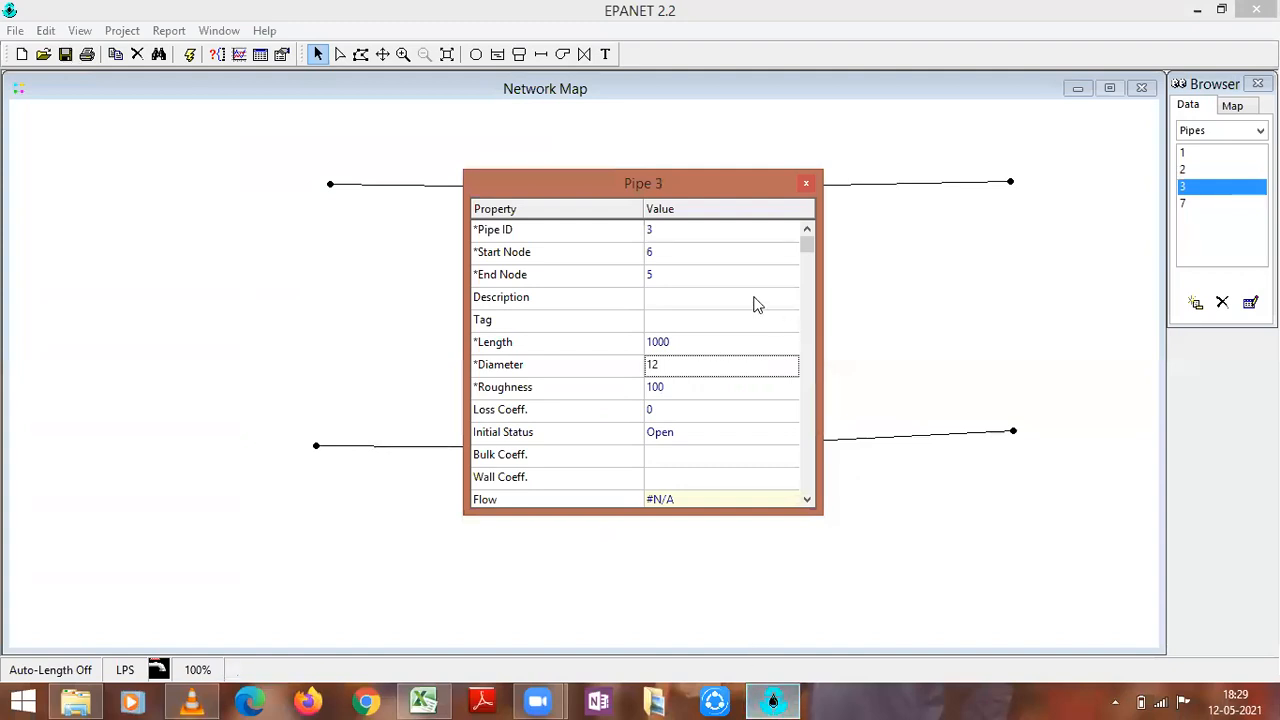
left_click_drag(686, 182, 820, 120)
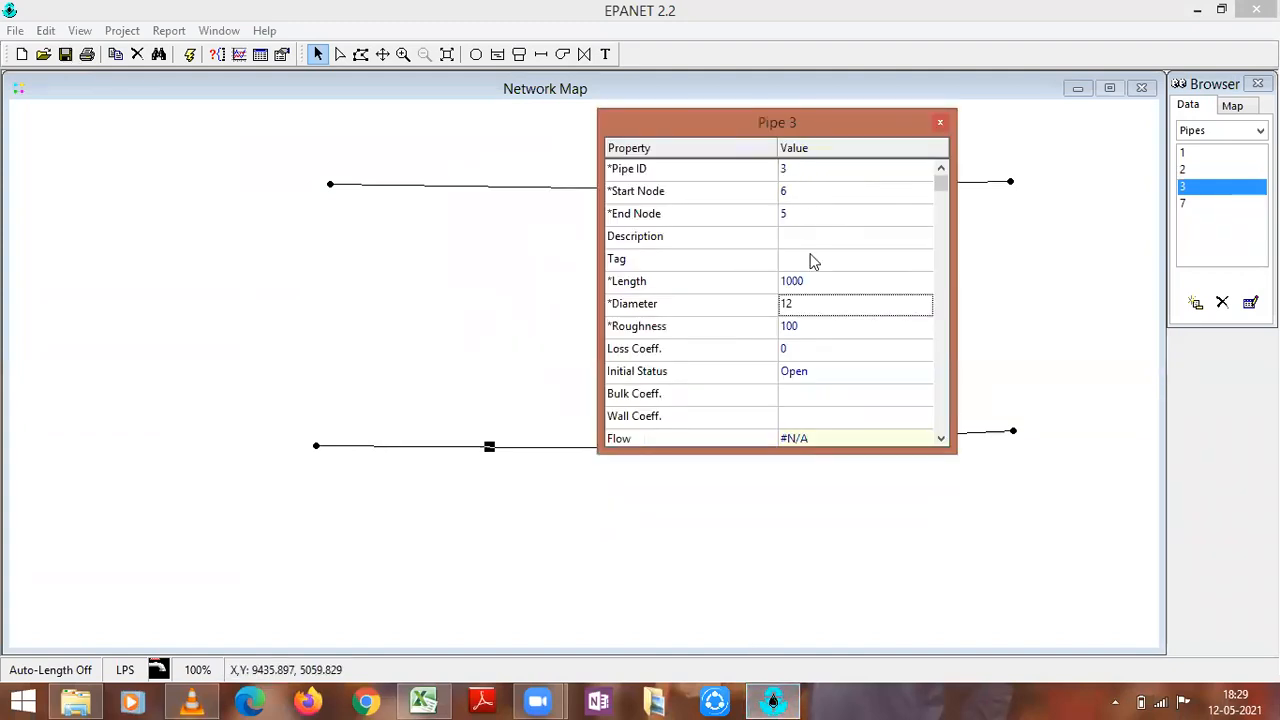
left_click(816, 284)
key("BackSpace")
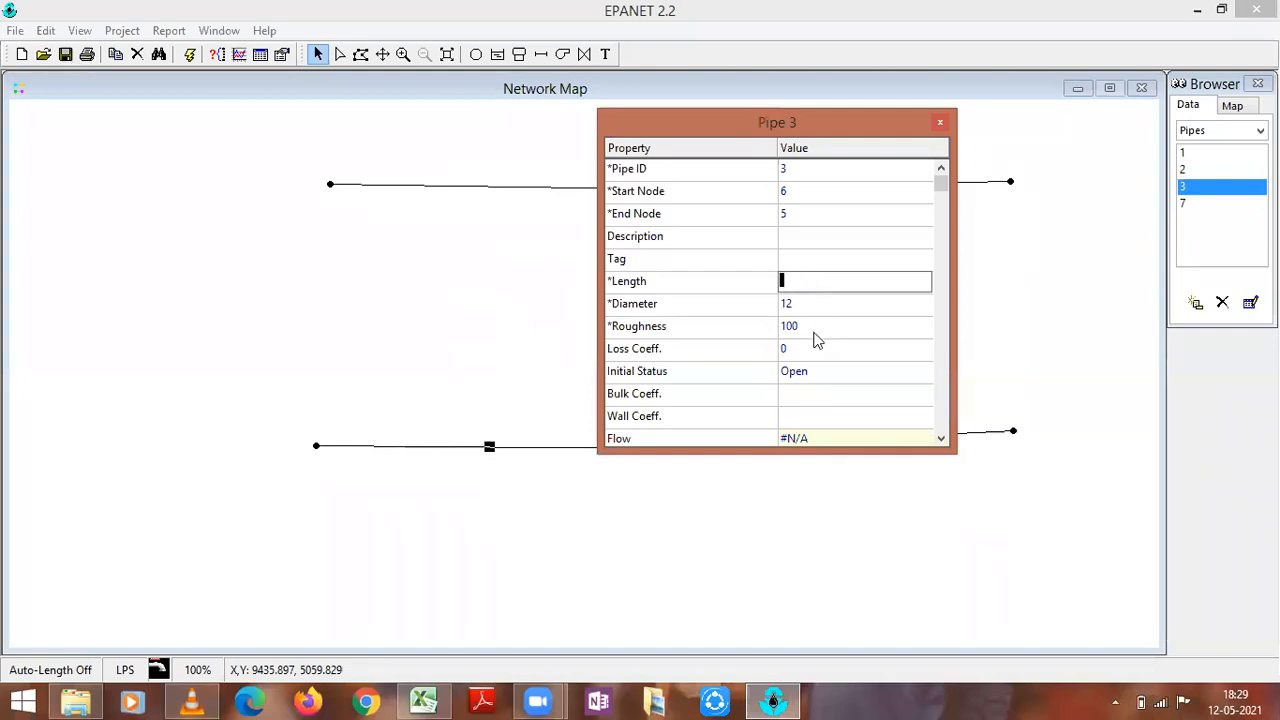
type("200")
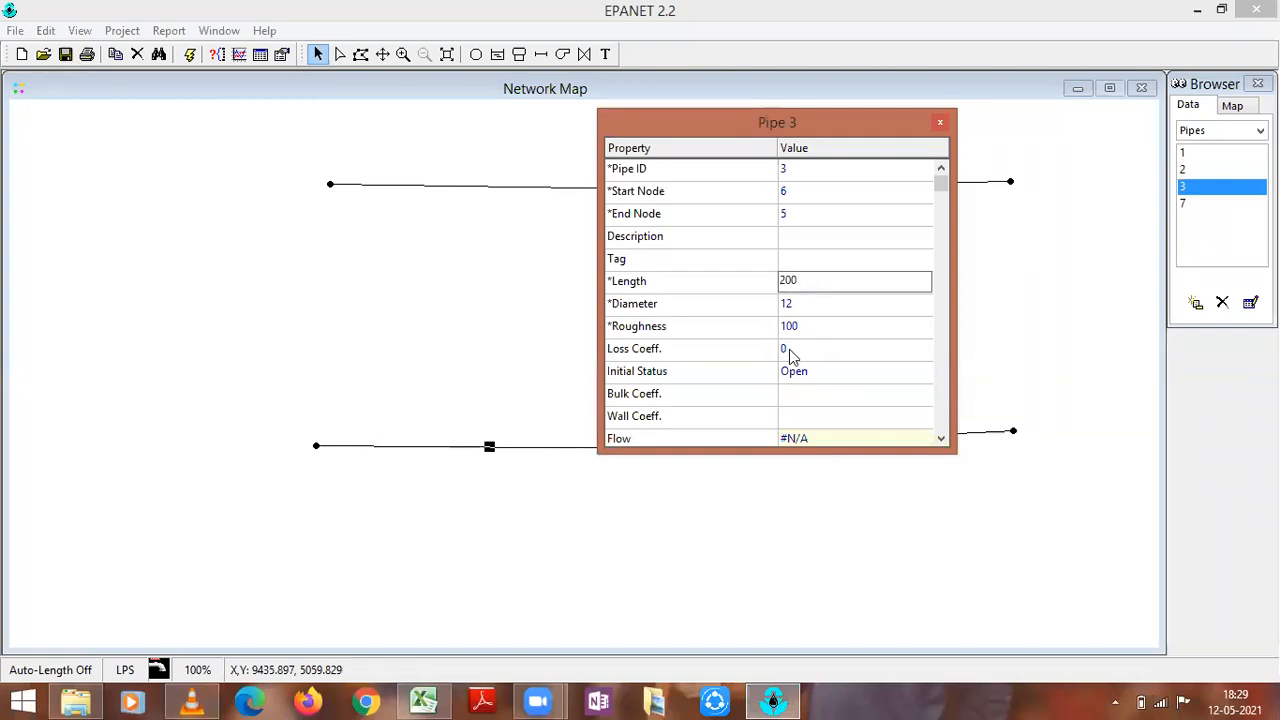
left_click(810, 304)
key("BackSpace")
type("400")
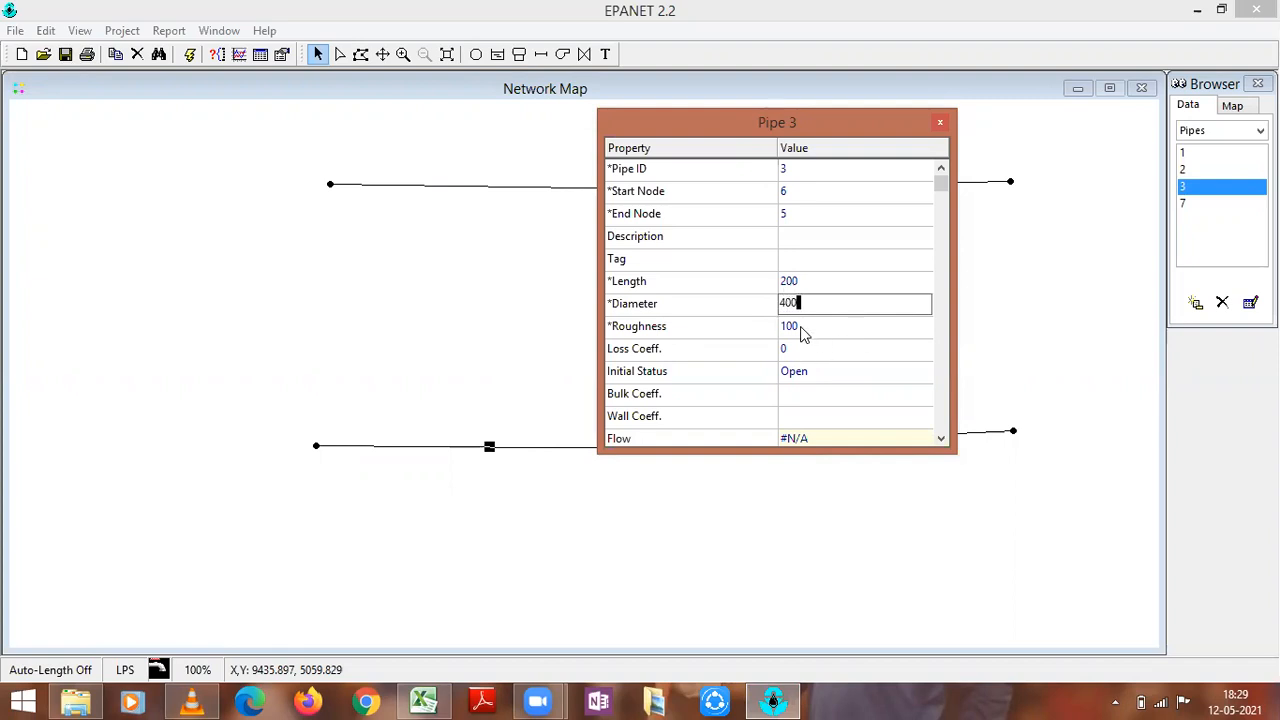
left_click(806, 328)
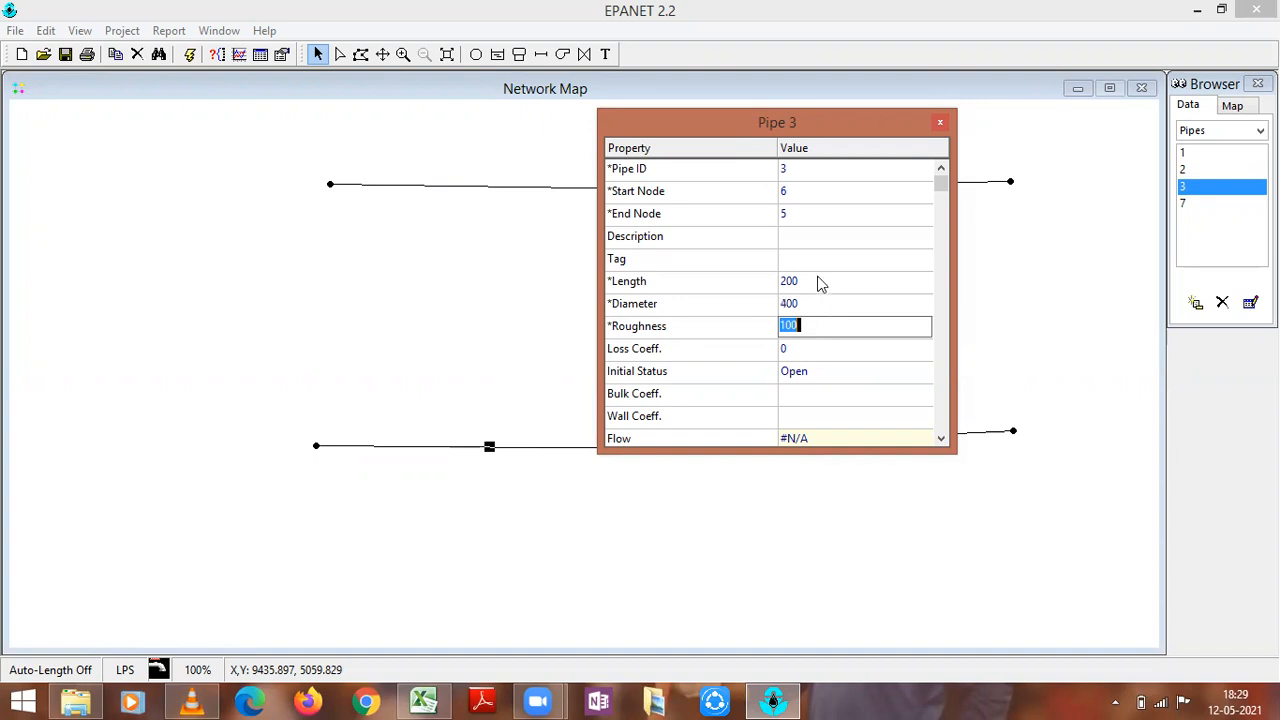
left_click(820, 281)
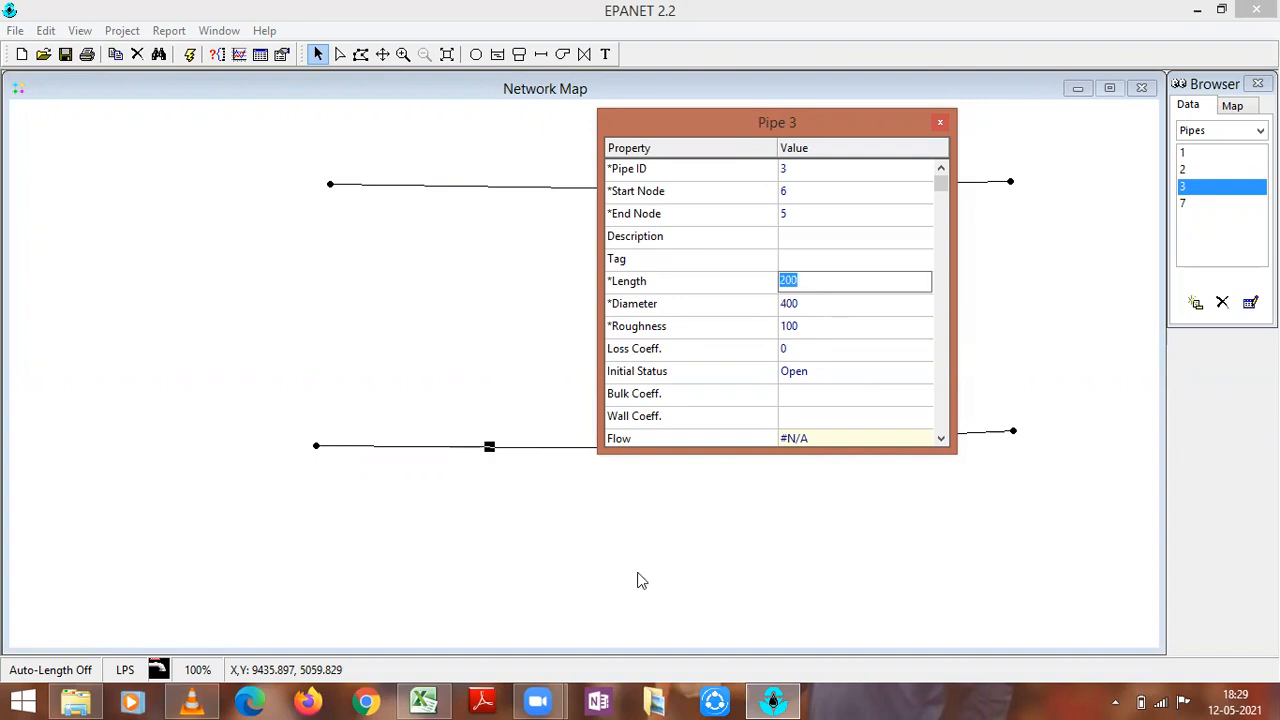
- Change the ID of the pipe between junctions 2 and 3 to 5, consulting the Excel diagram and pipe table
left_click(423, 703)
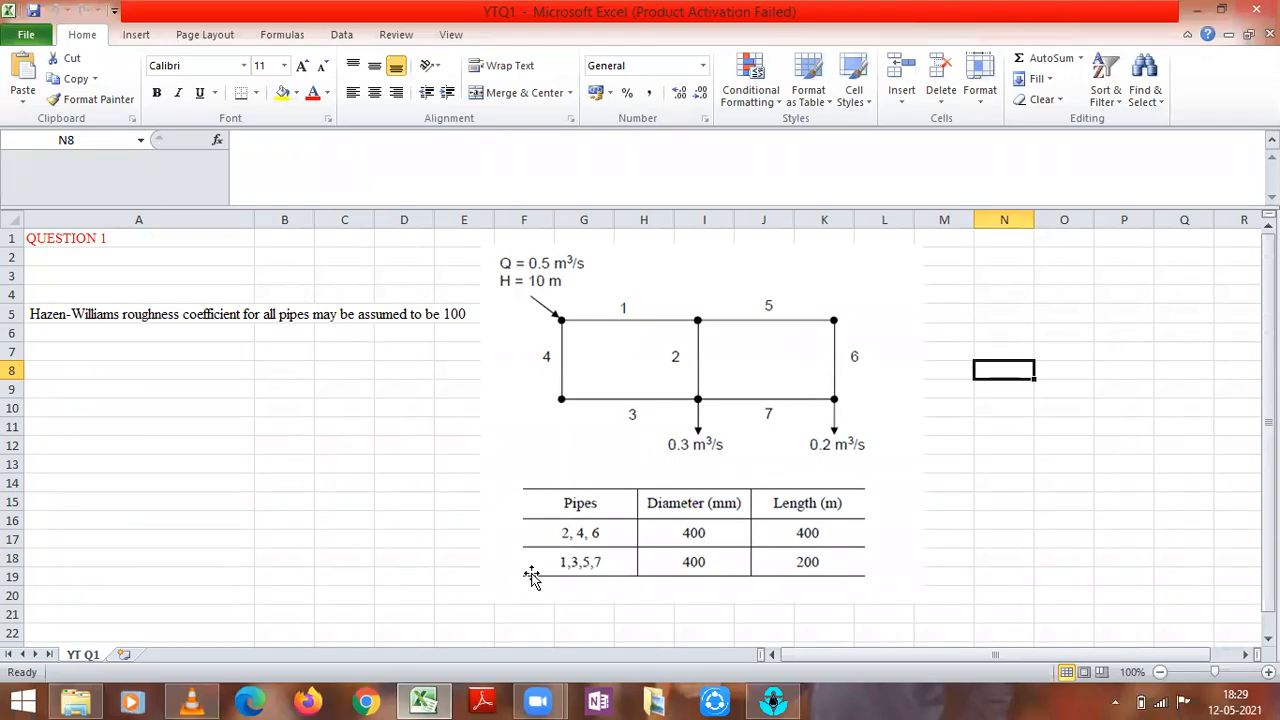
left_click(770, 700)
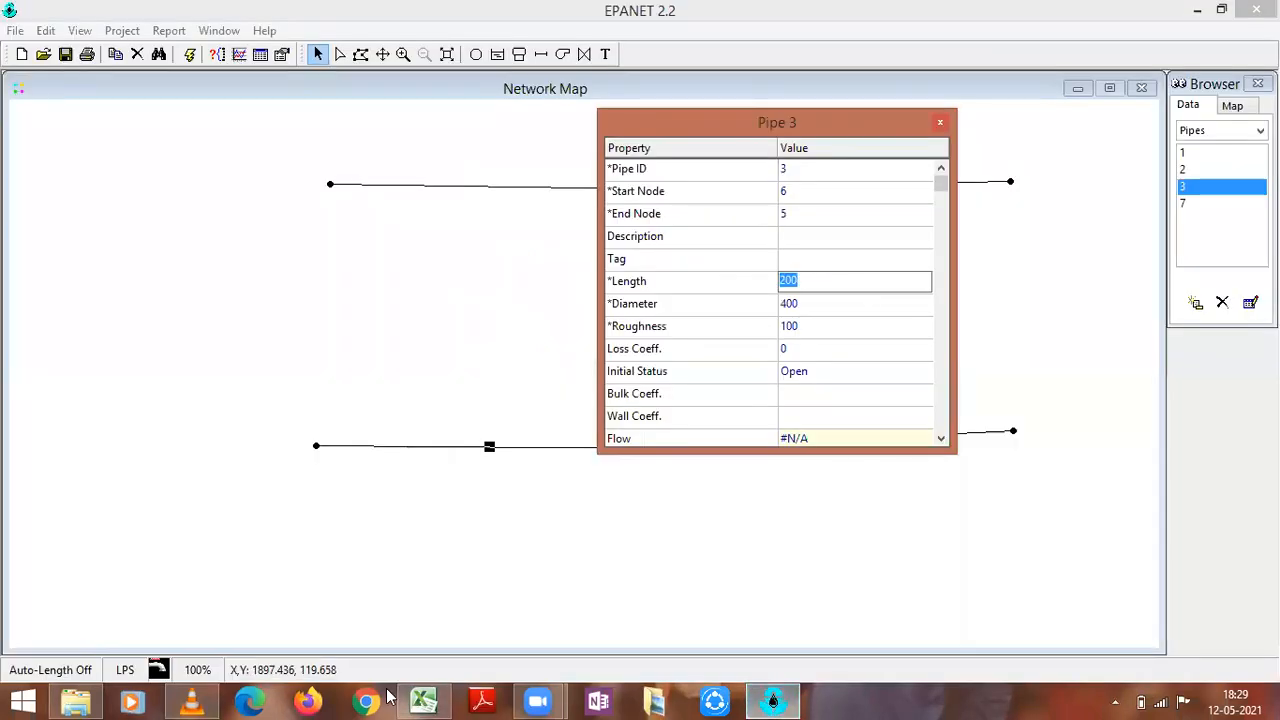
left_click(423, 703)
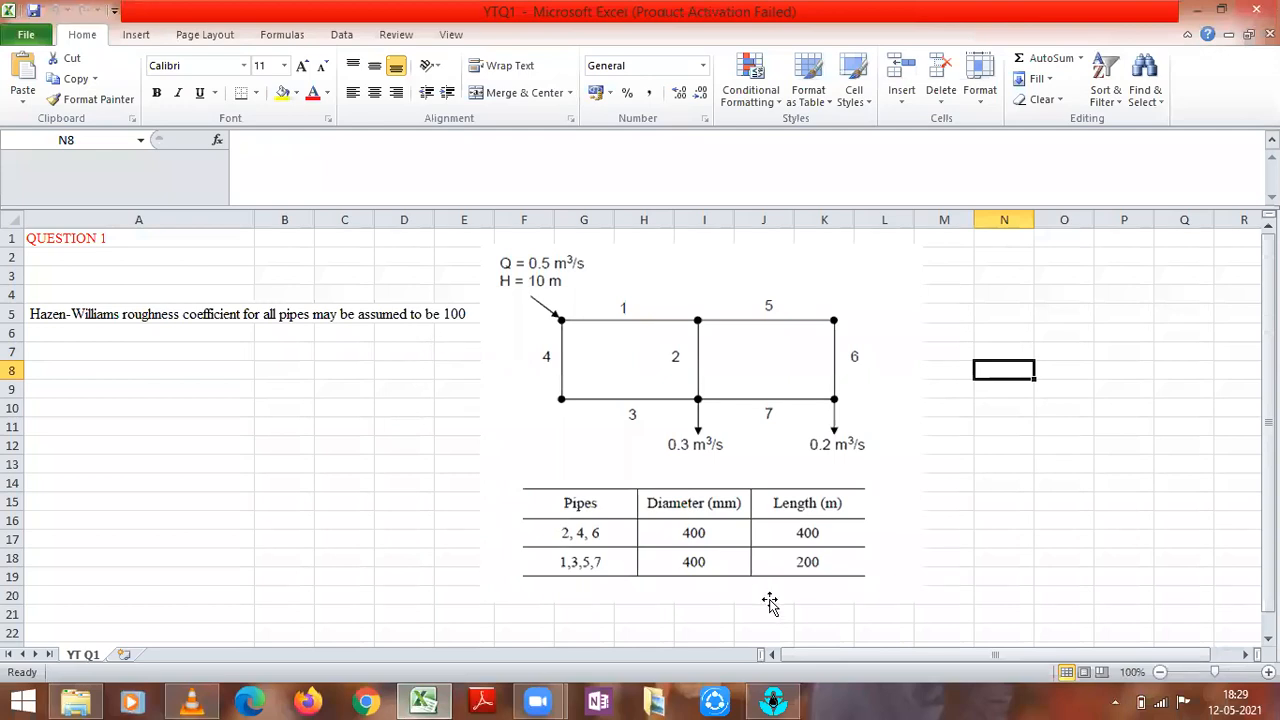
left_click(773, 700)
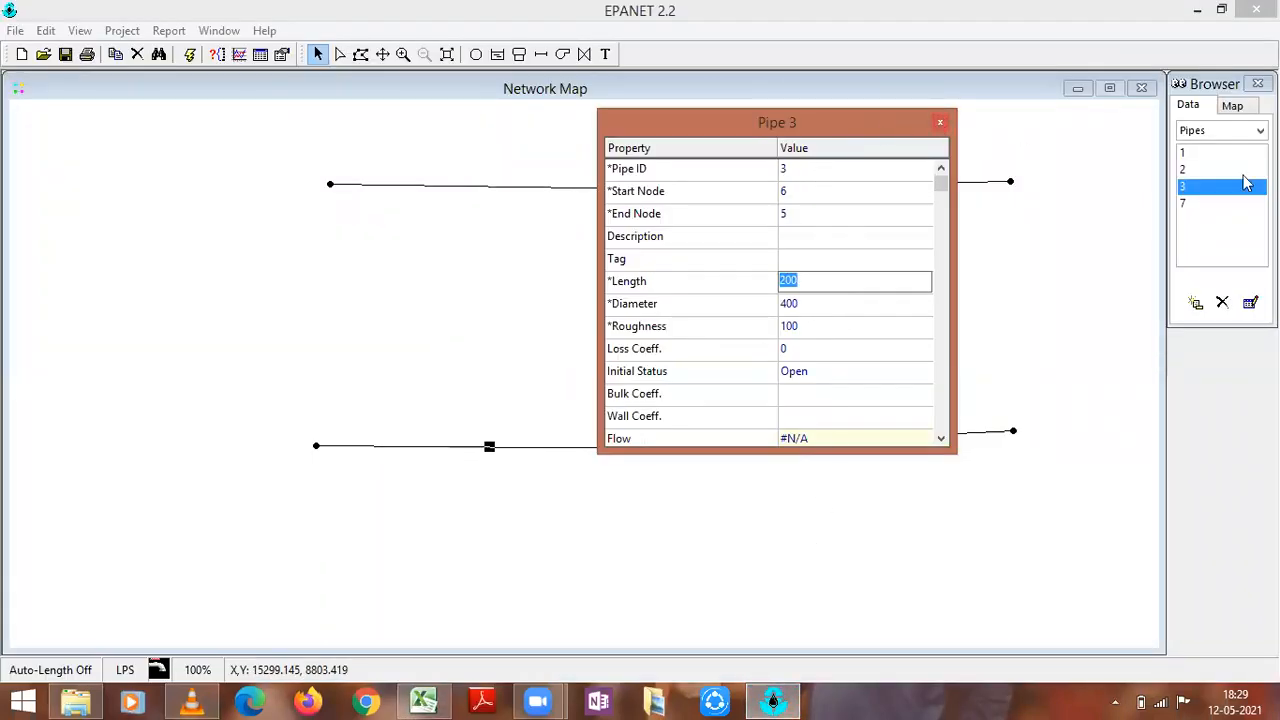
left_click(1213, 170)
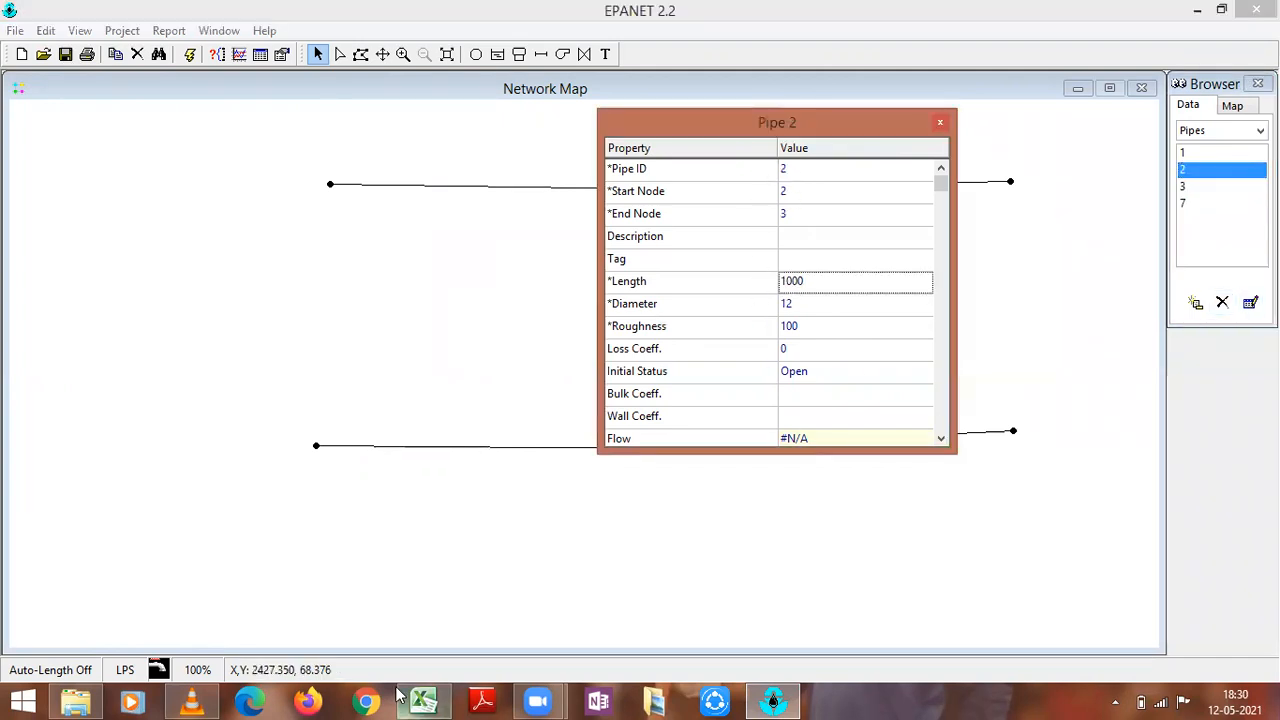
left_click(424, 703)
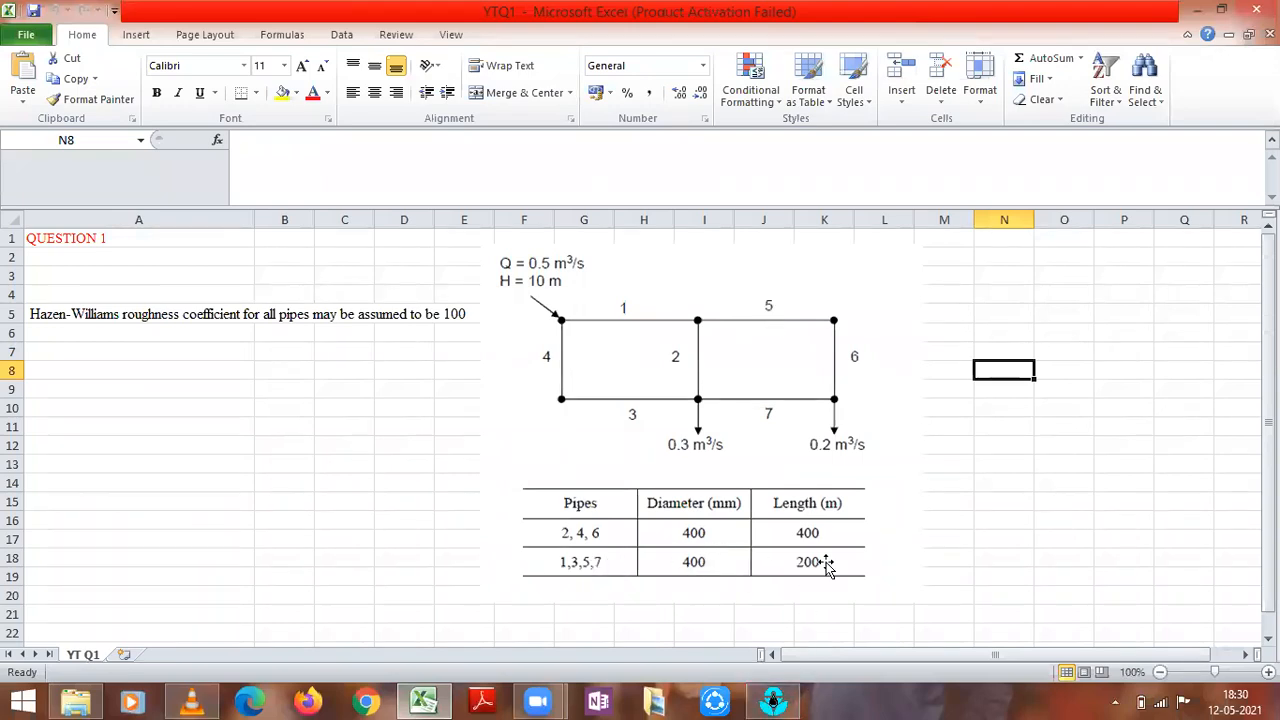
left_click(773, 703)
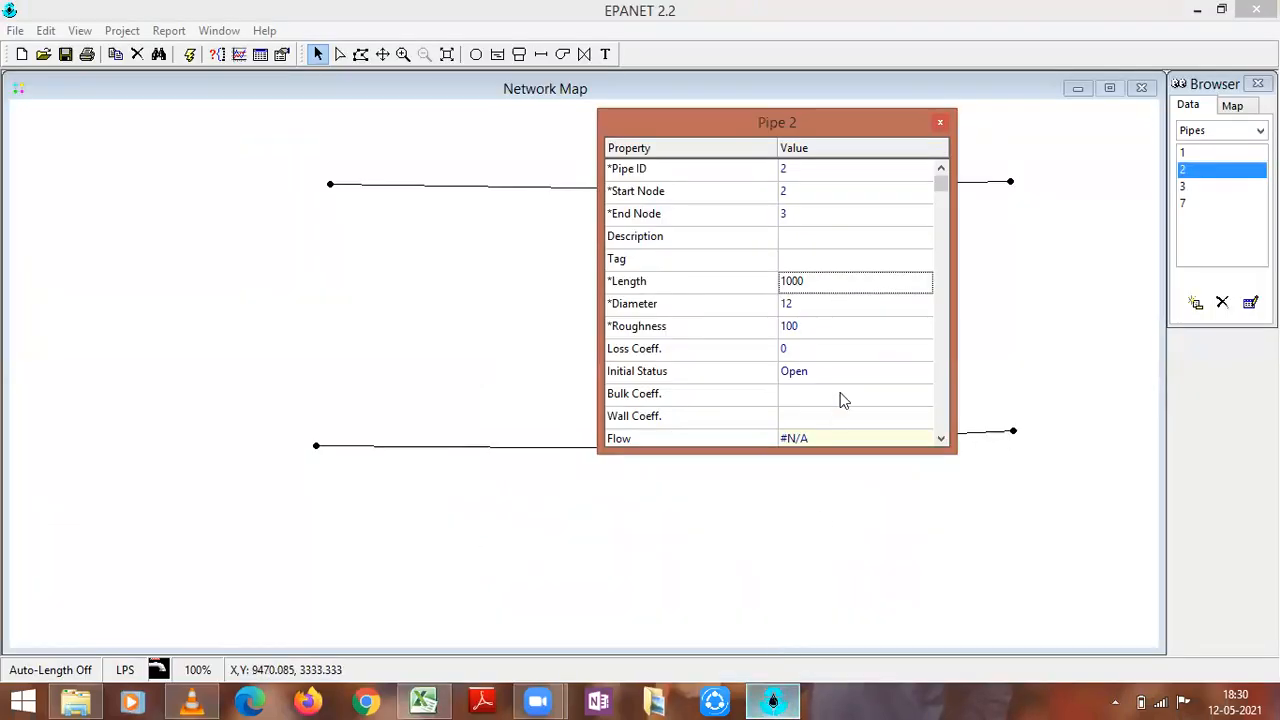
left_click(797, 172)
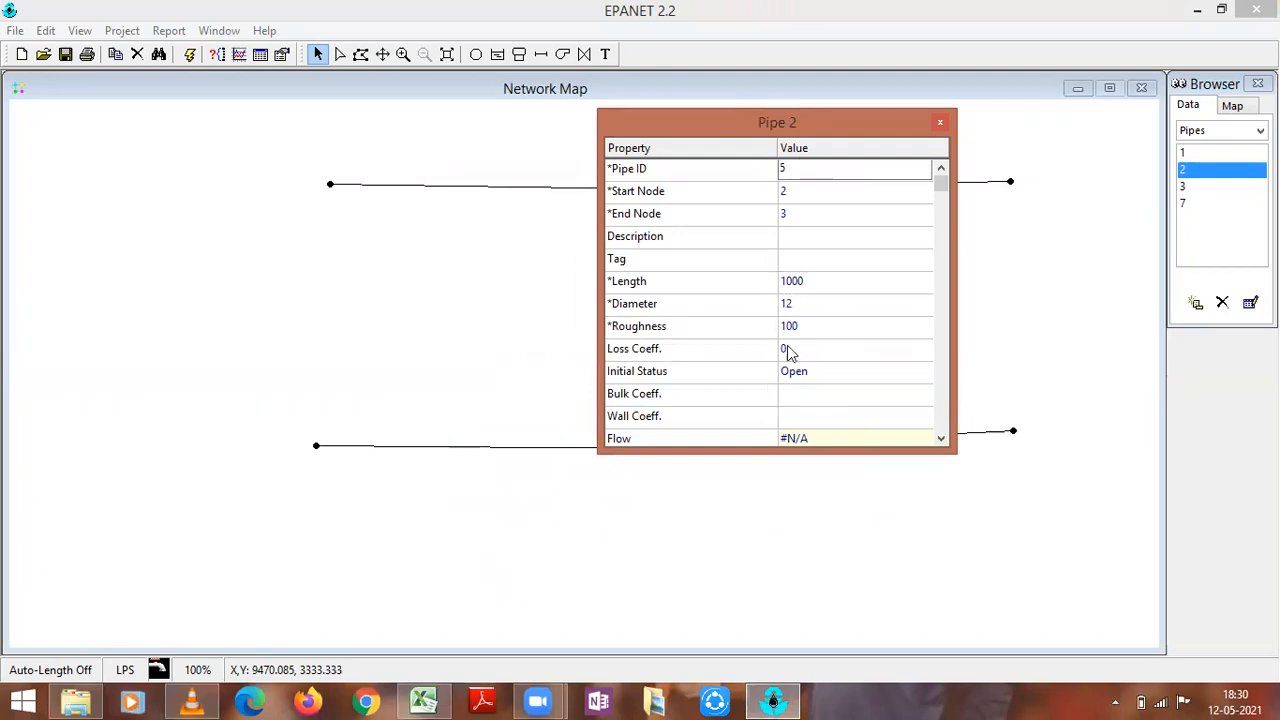
- Set the length of pipe 5 to 200 and its diameter to 400
left_click(816, 281)
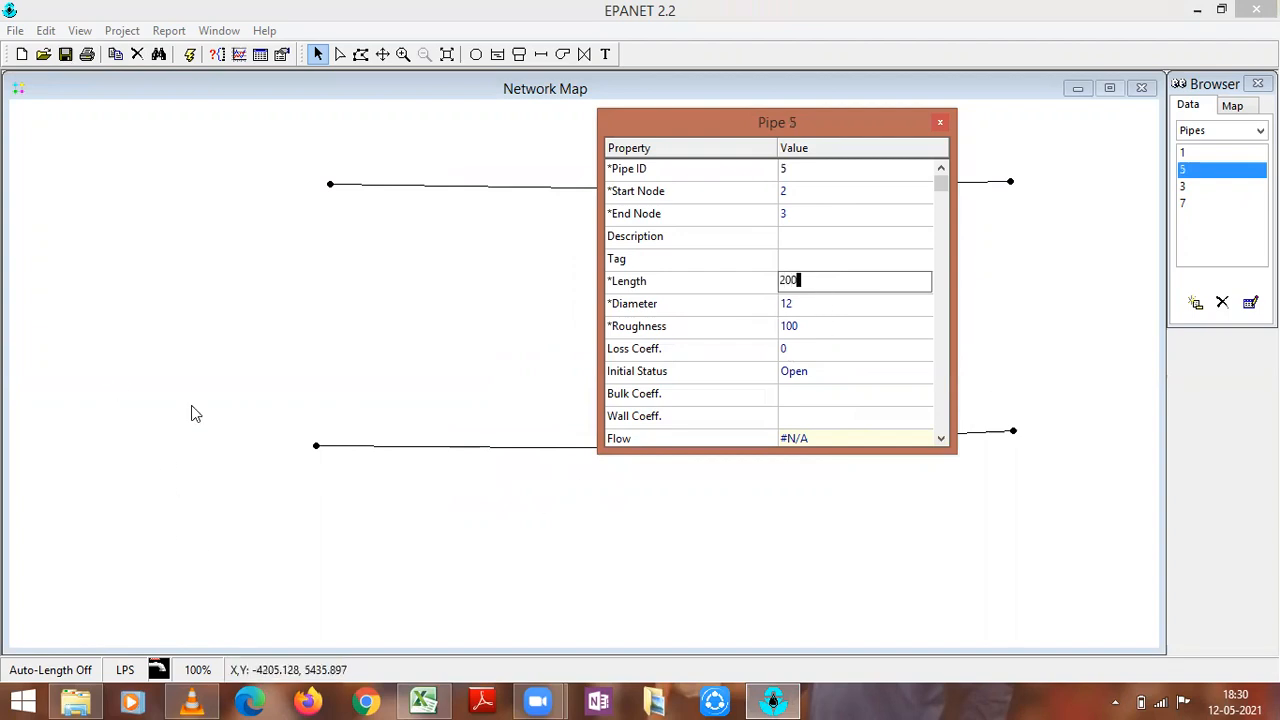
left_click(815, 304)
left_click(815, 304)
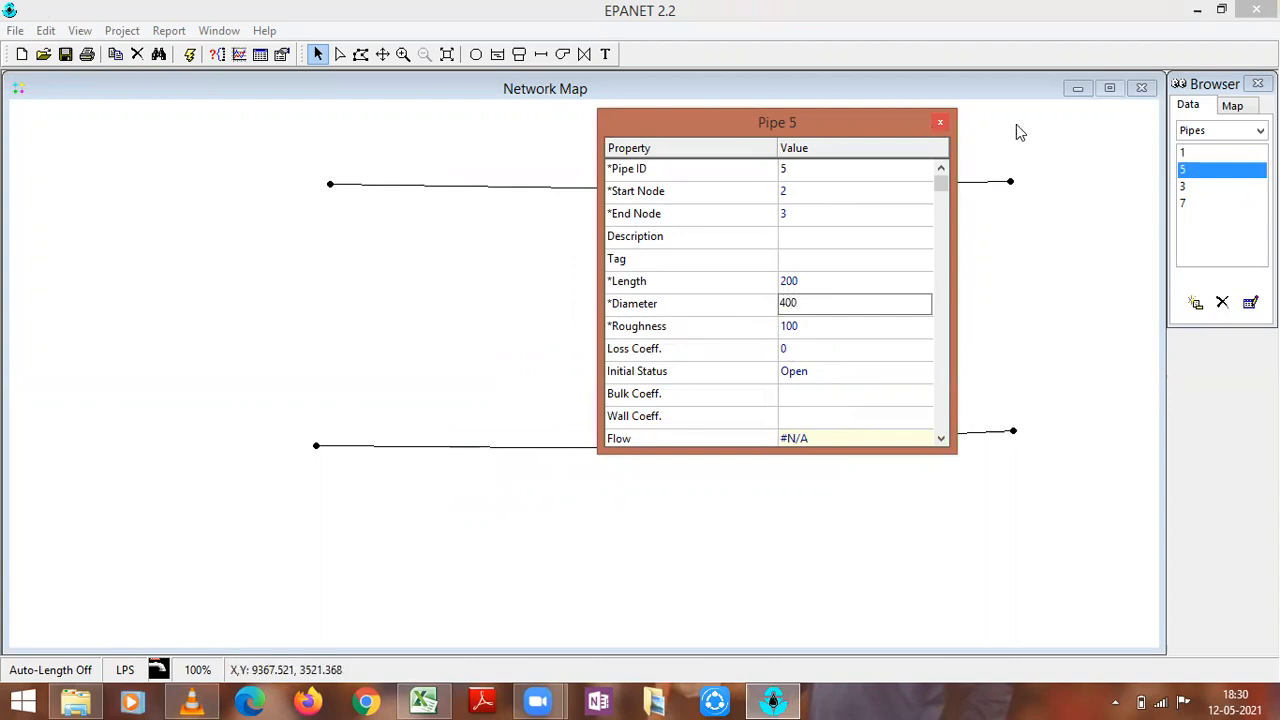
- Set the length of pipe 1 to 200 and its diameter to 400, and close its properties
left_click(1211, 153)
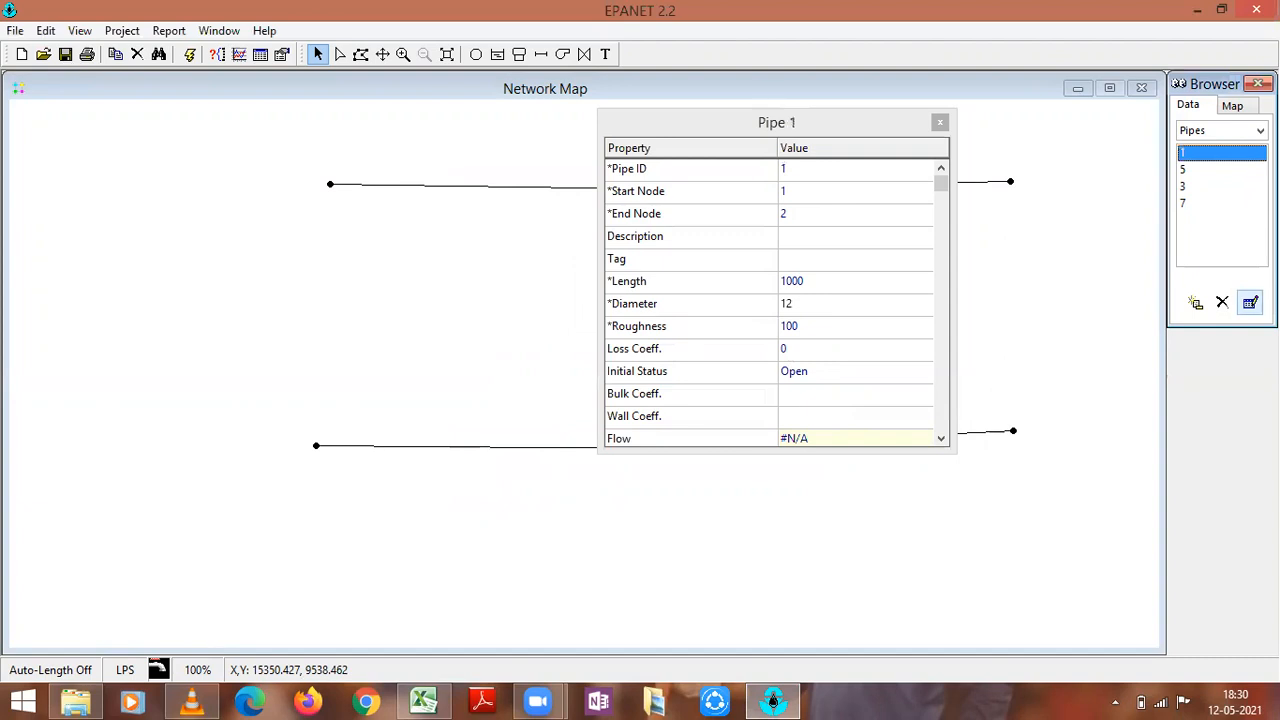
left_click(1250, 302)
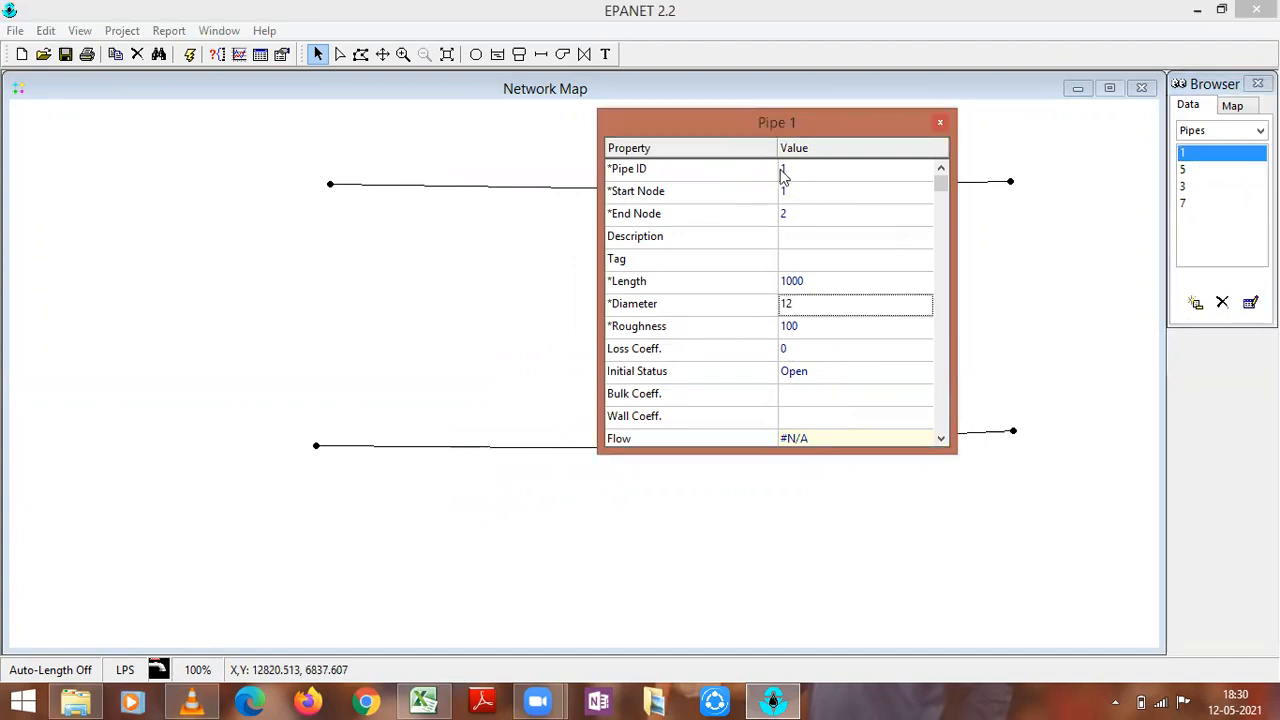
left_click(817, 287)
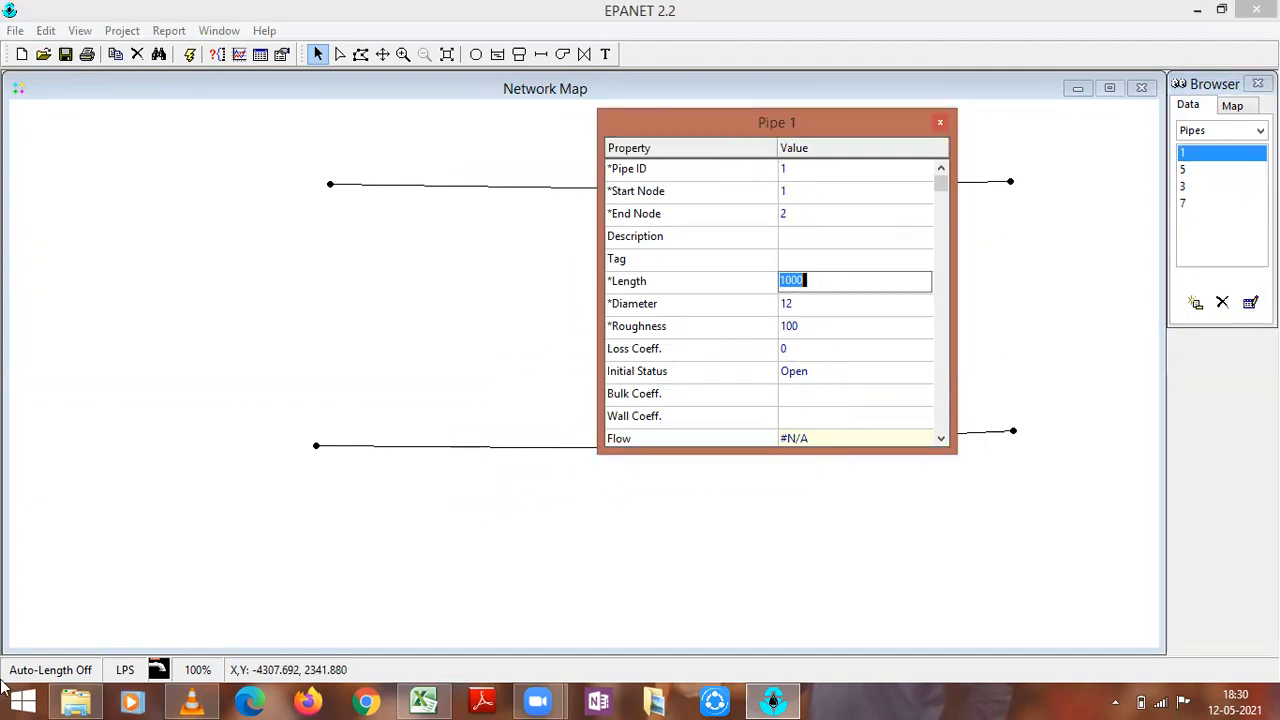
type("200")
left_click(808, 302)
key("BackSpace")
type("400")
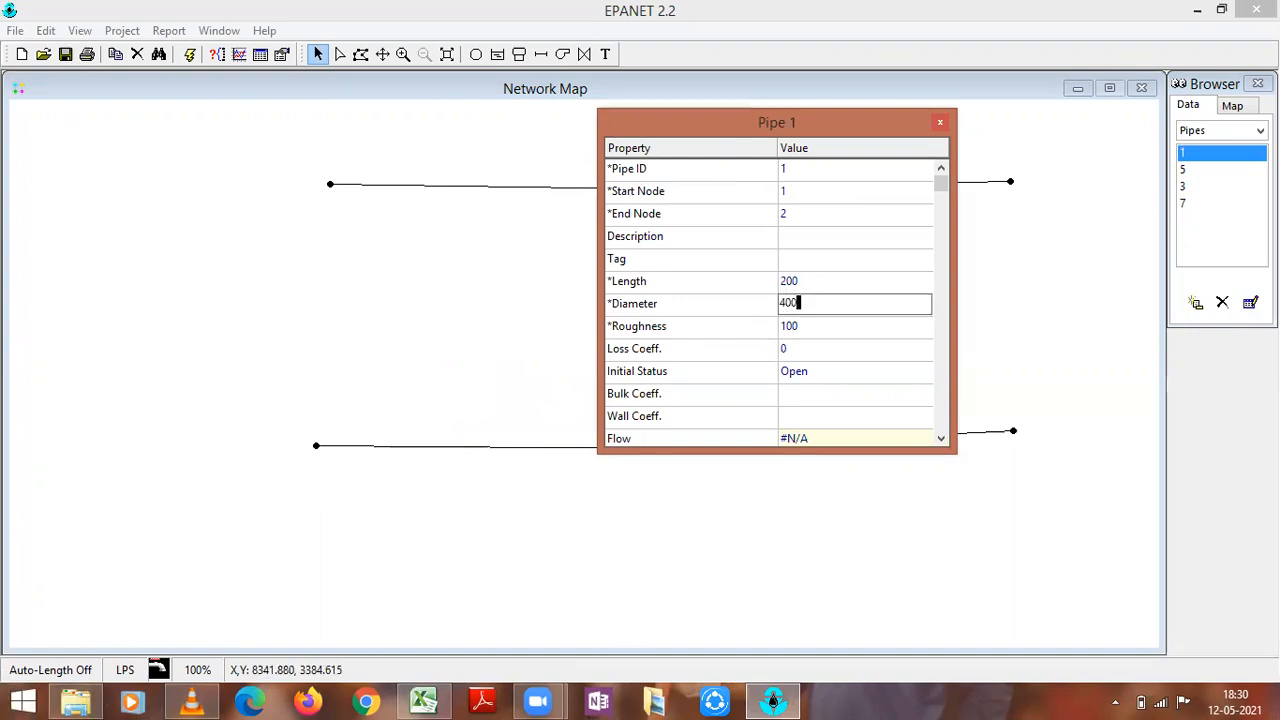
left_click(941, 122)
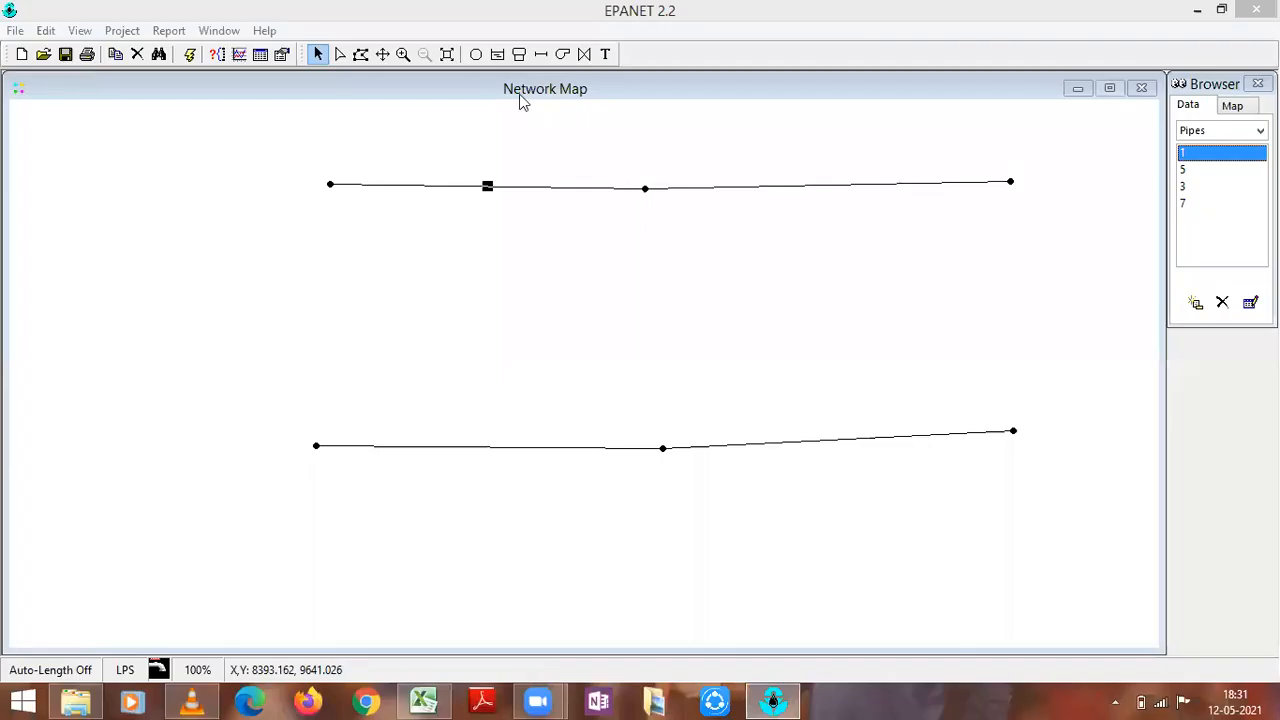
- Draw three vertical pipes between the rows, joining junction 3 to 4, junction 2 to 5 and junction 1 to 6
left_click(541, 54)
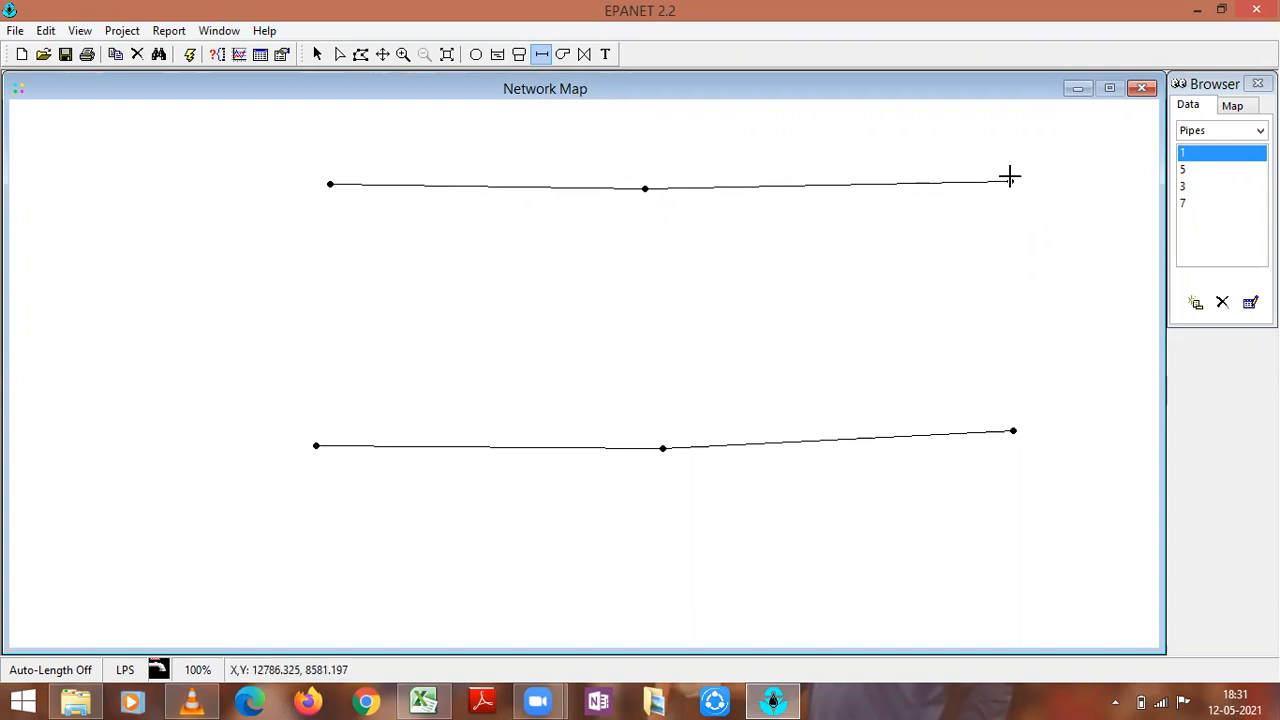
left_click(1011, 182)
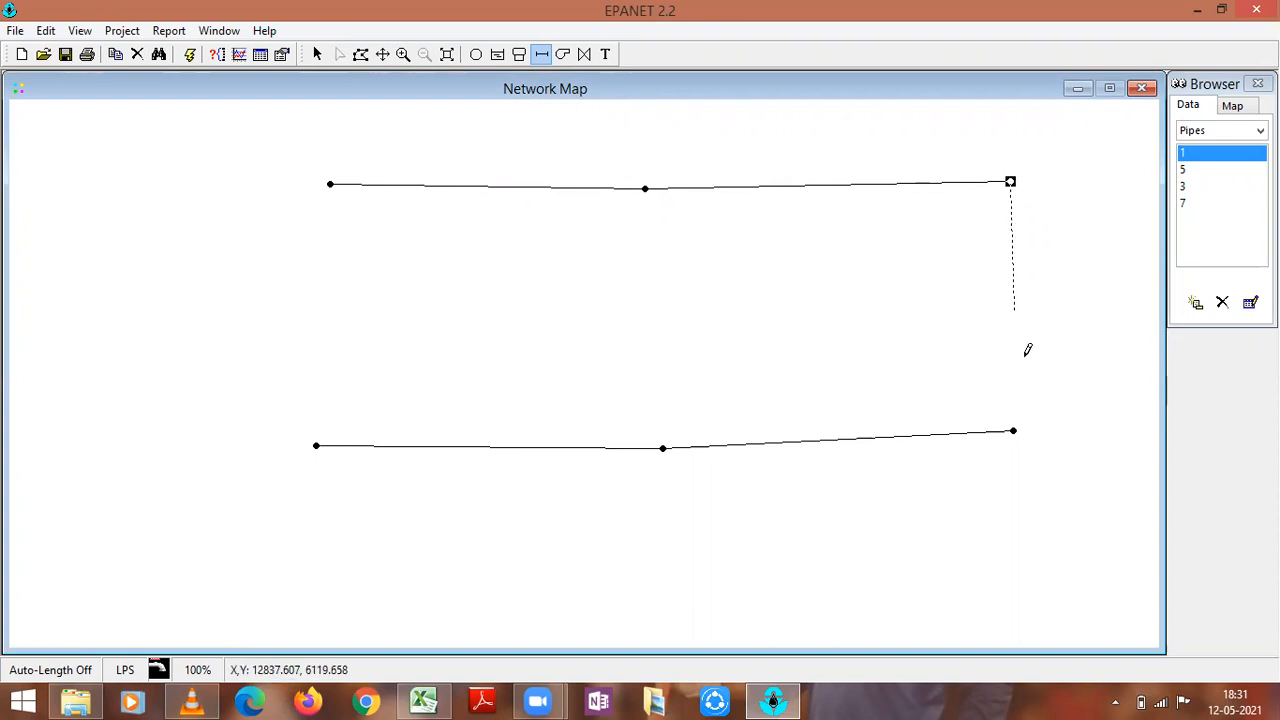
left_click(1013, 430)
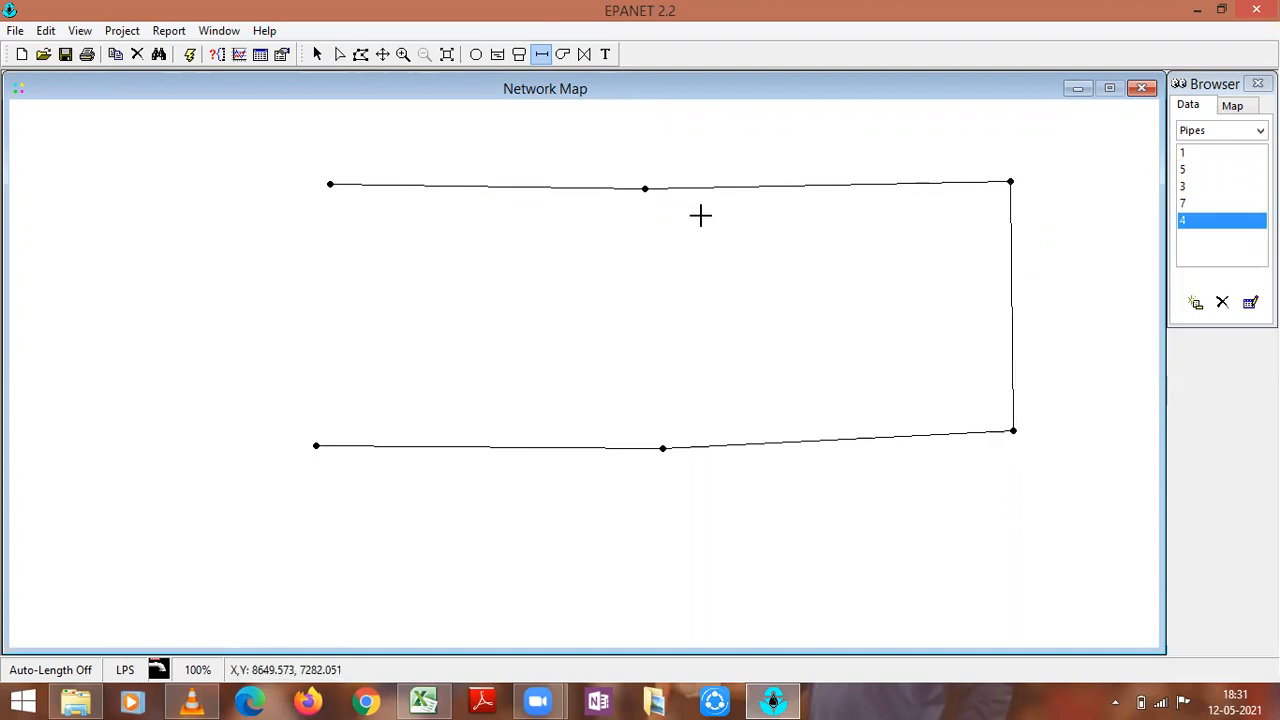
left_click(647, 188)
right_click(673, 406)
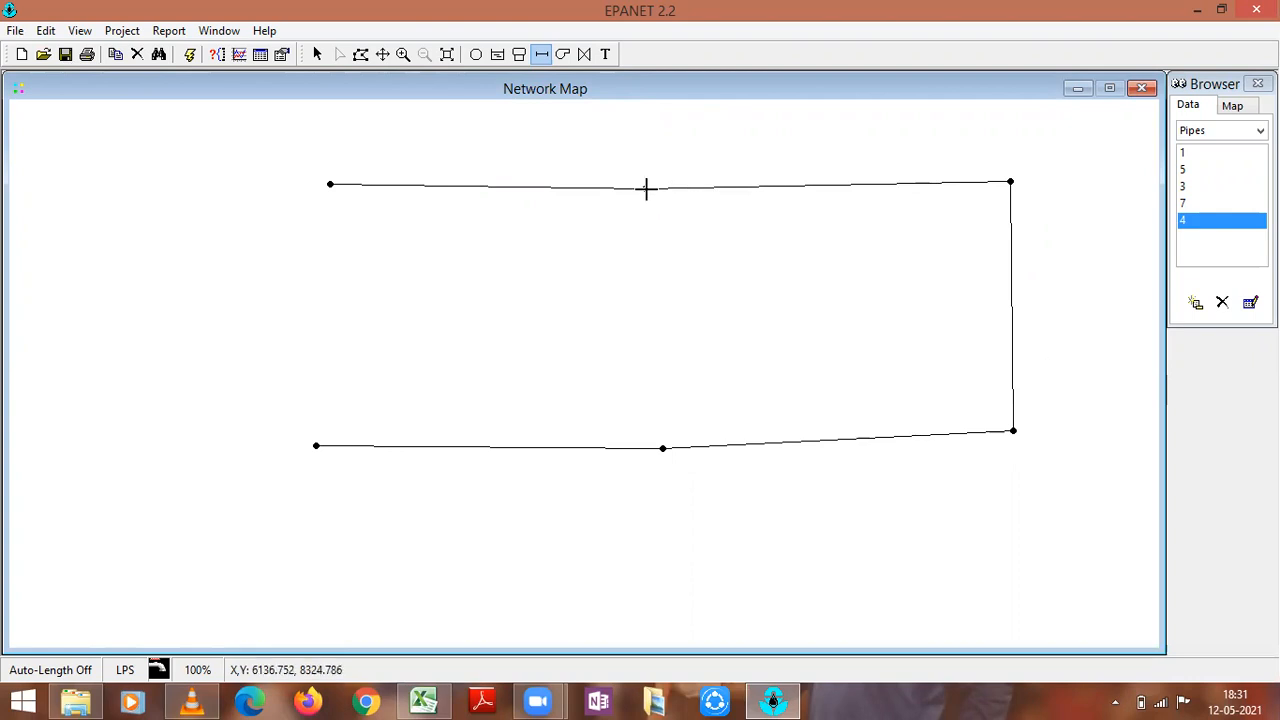
left_click(645, 189)
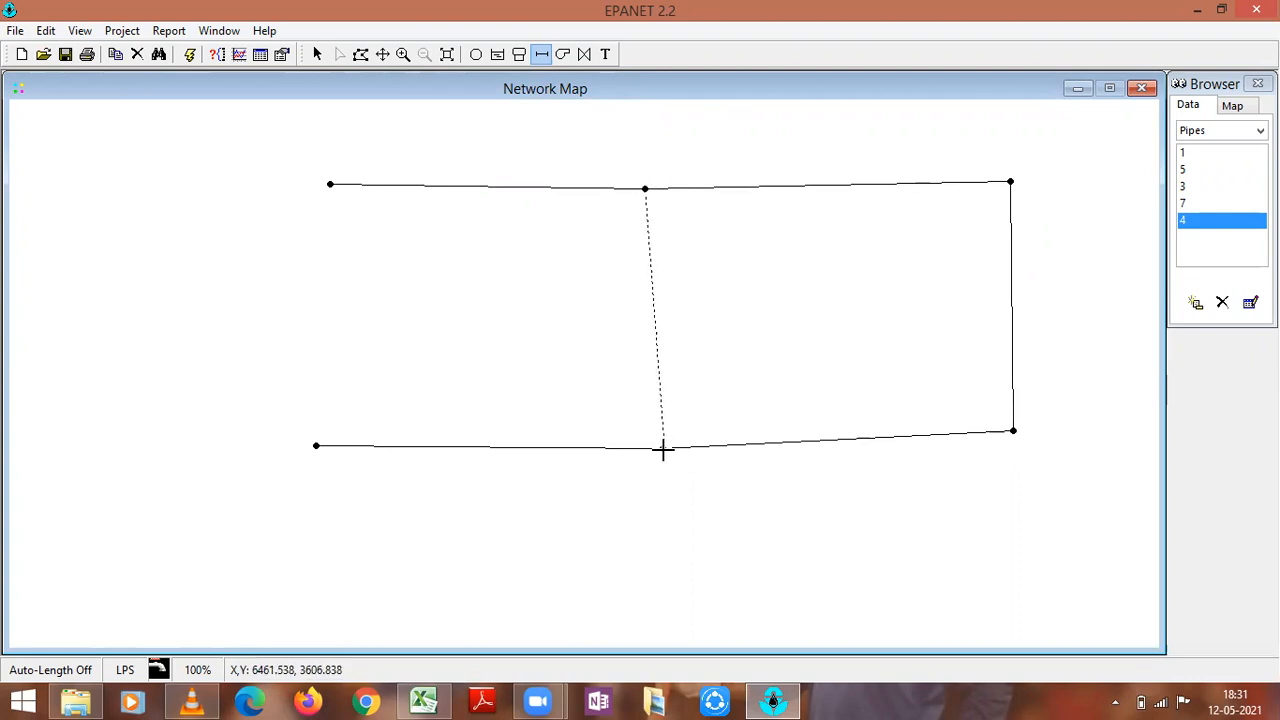
left_click(662, 447)
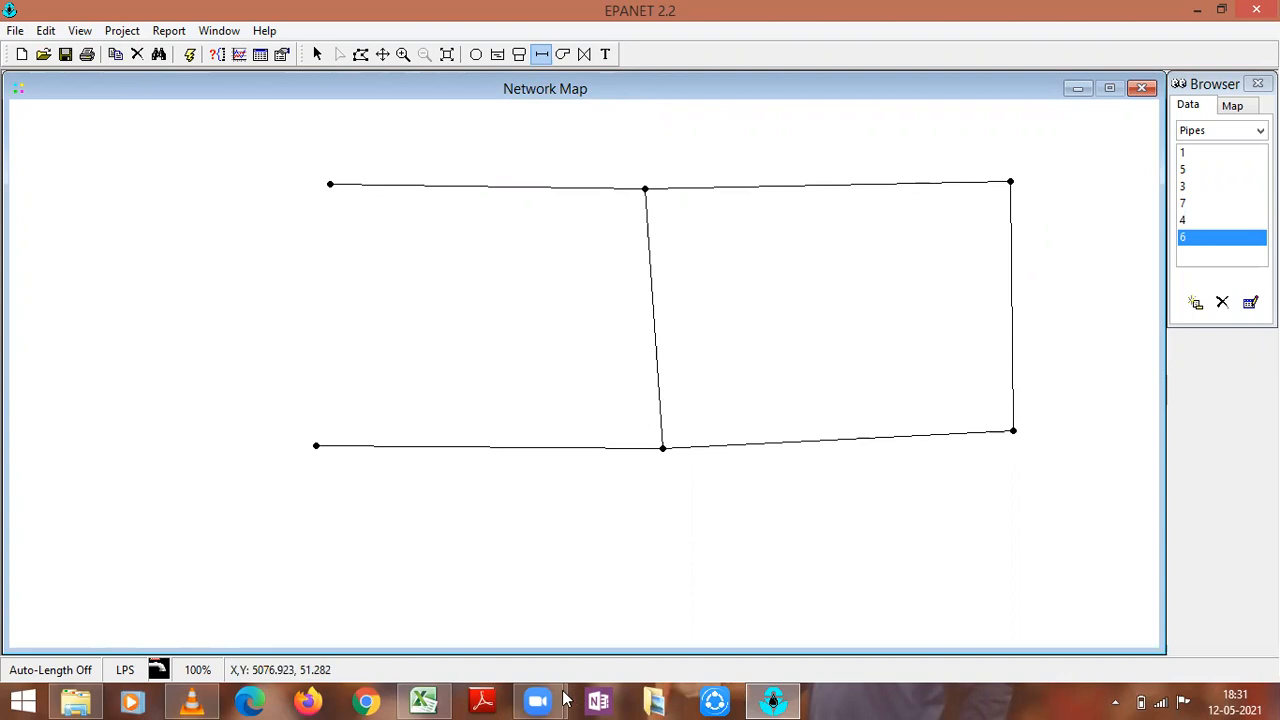
left_click(330, 185)
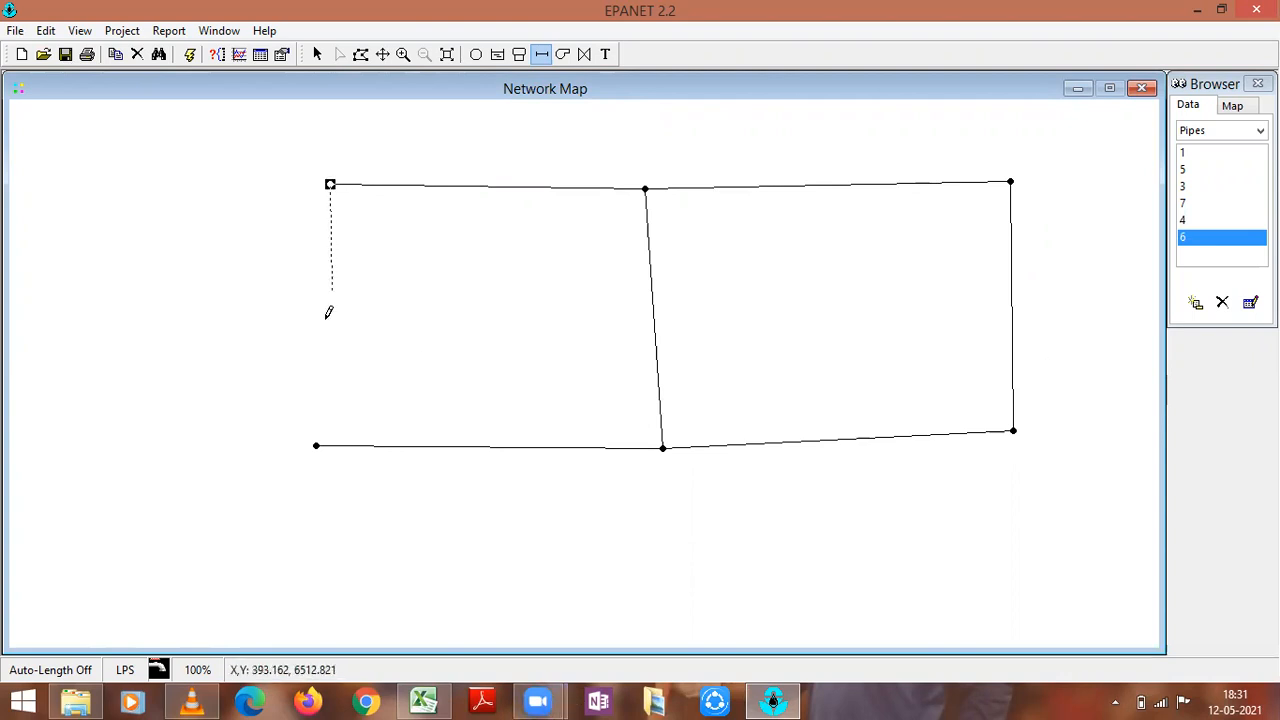
left_click(316, 446)
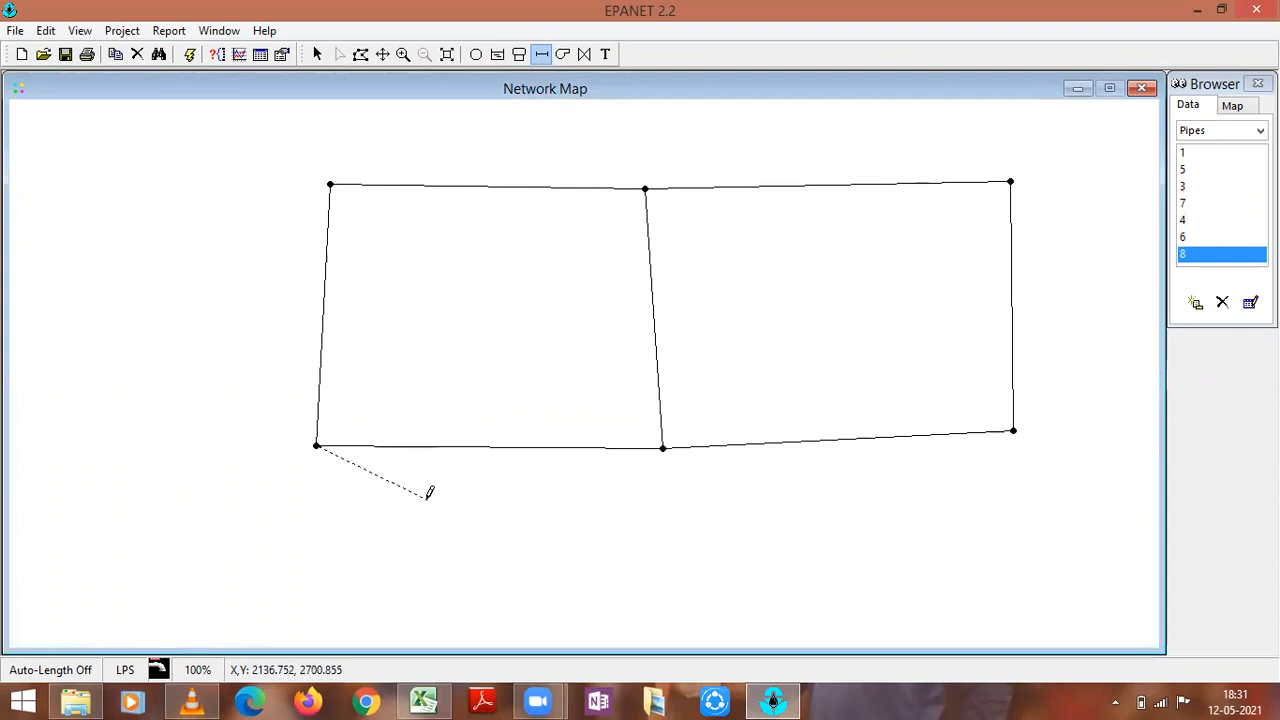
right_click(411, 569)
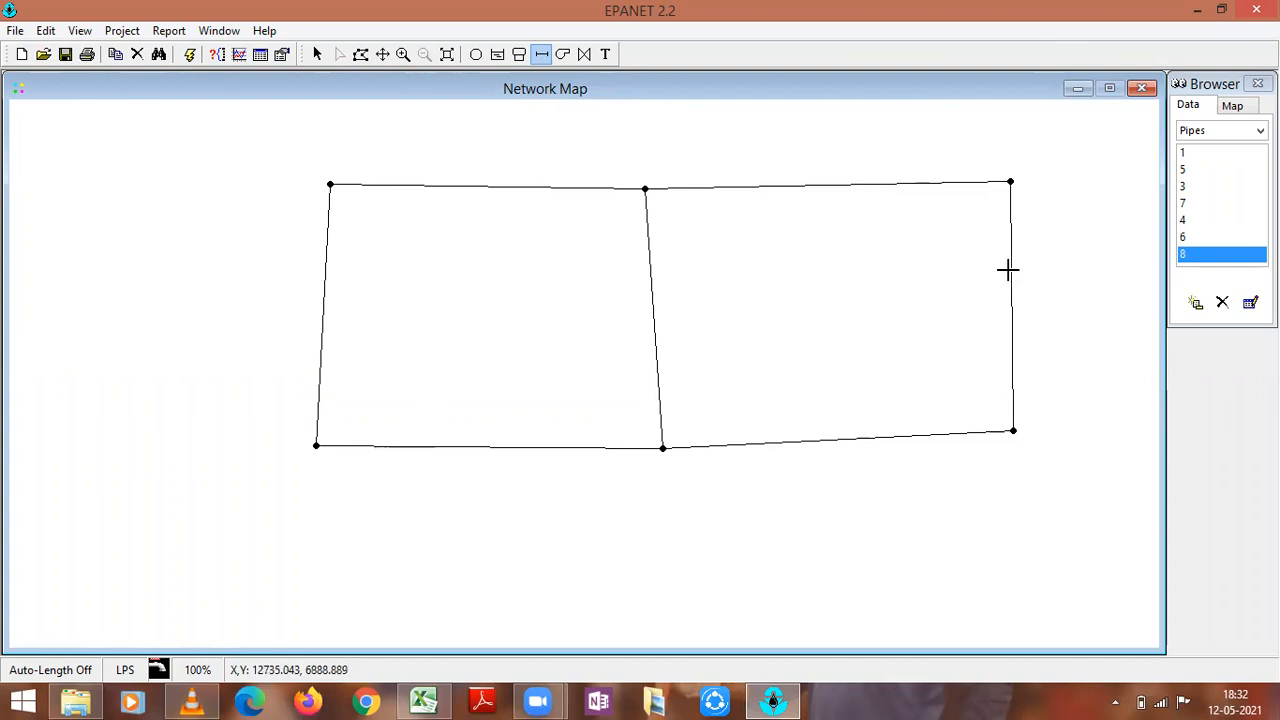
- Set the length of pipe 8, between junctions 1 and 6, to 400 and its diameter to 400, consulting the Excel diagram and pipe table
left_click(1250, 302)
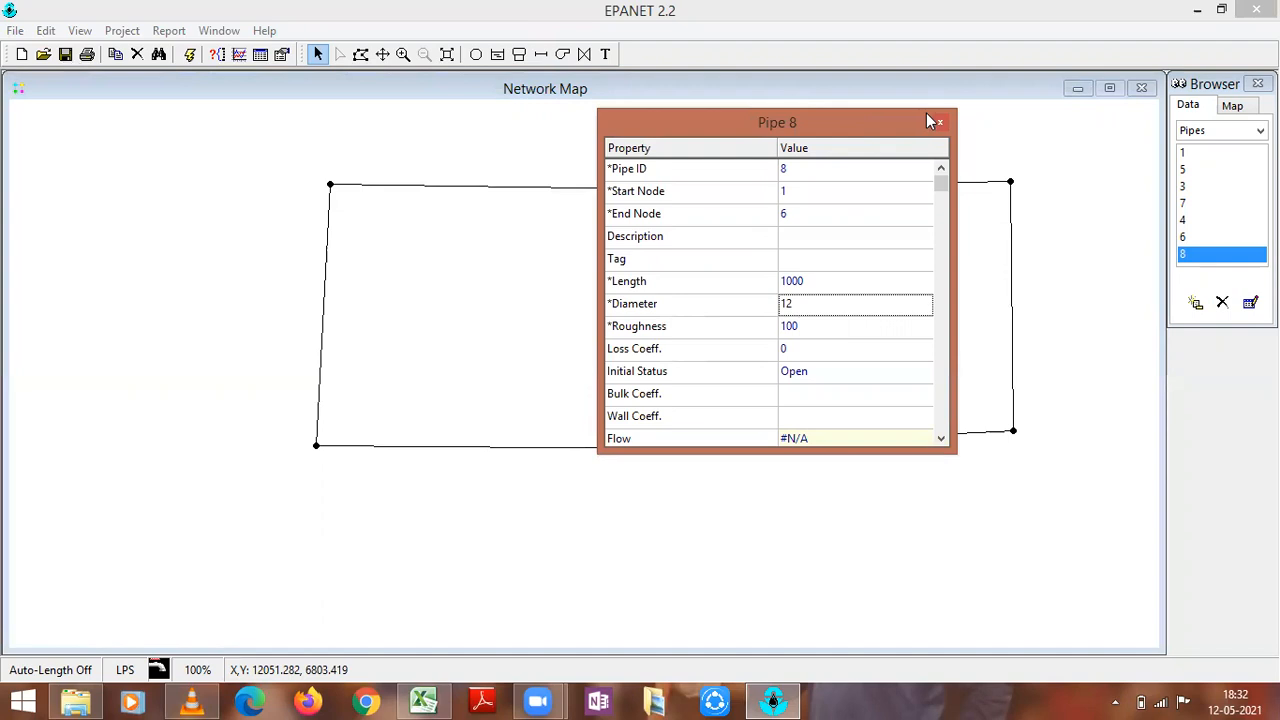
left_click(322, 314)
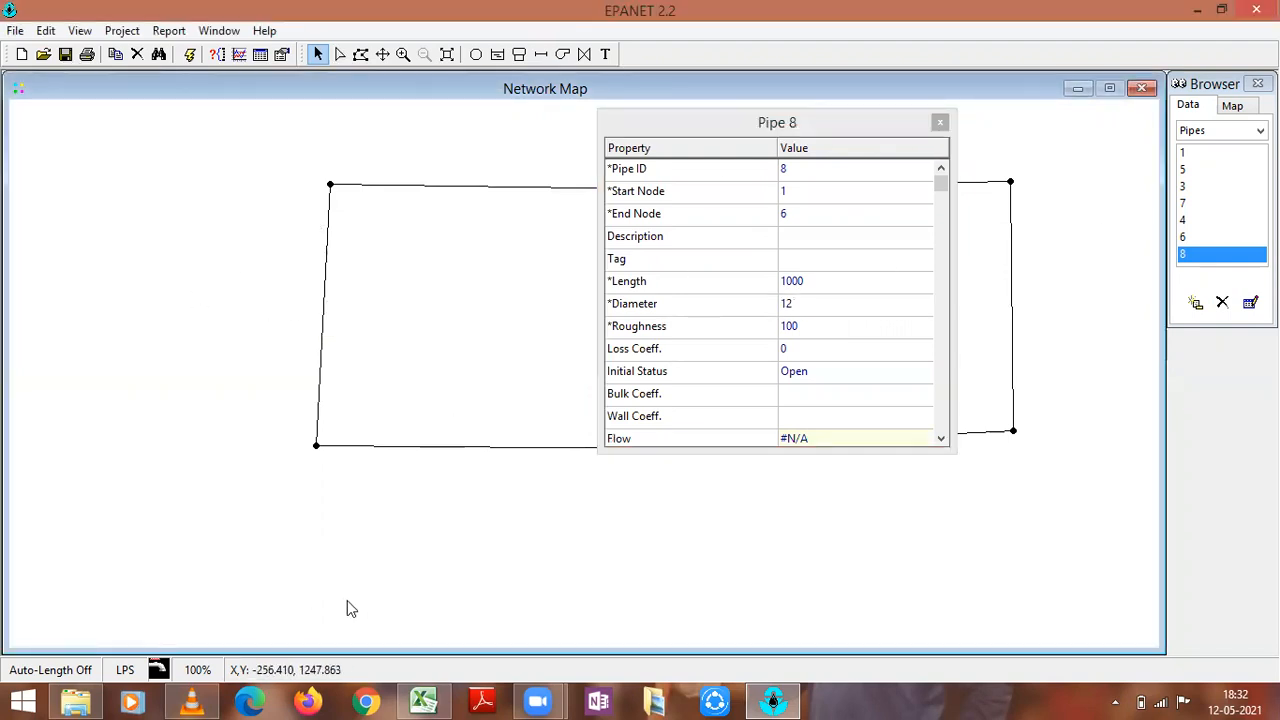
left_click(424, 700)
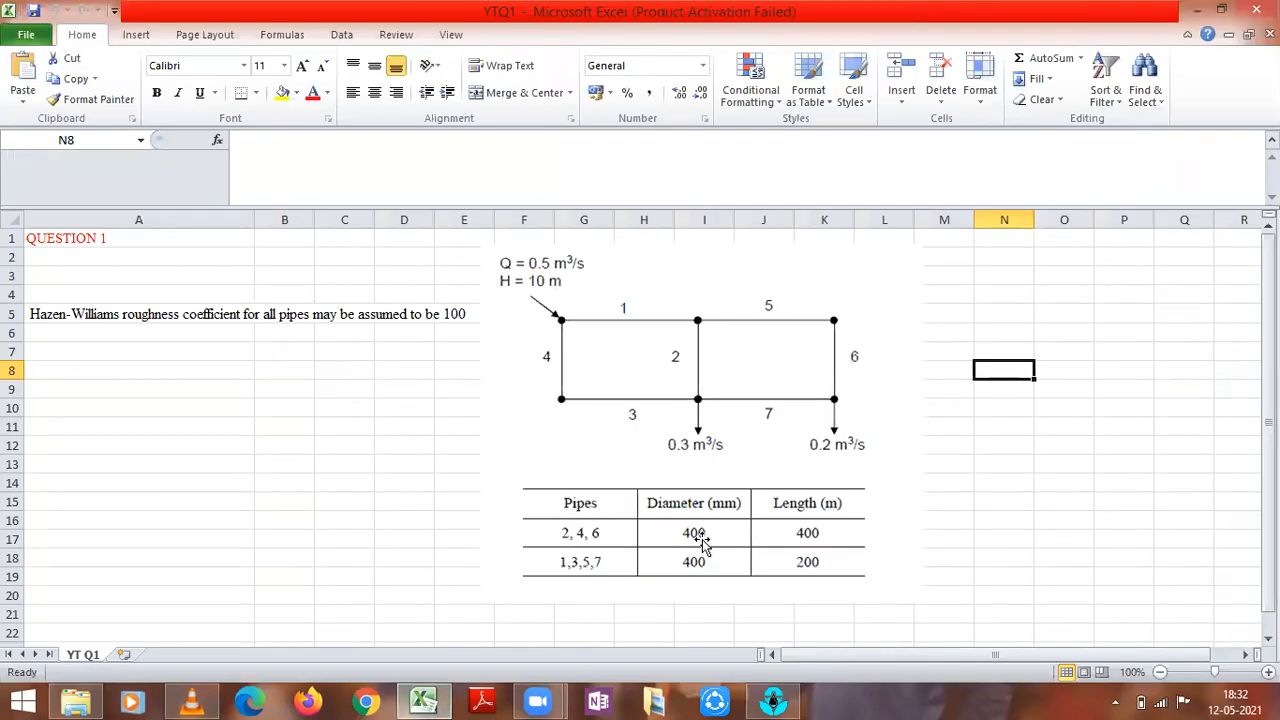
left_click(778, 700)
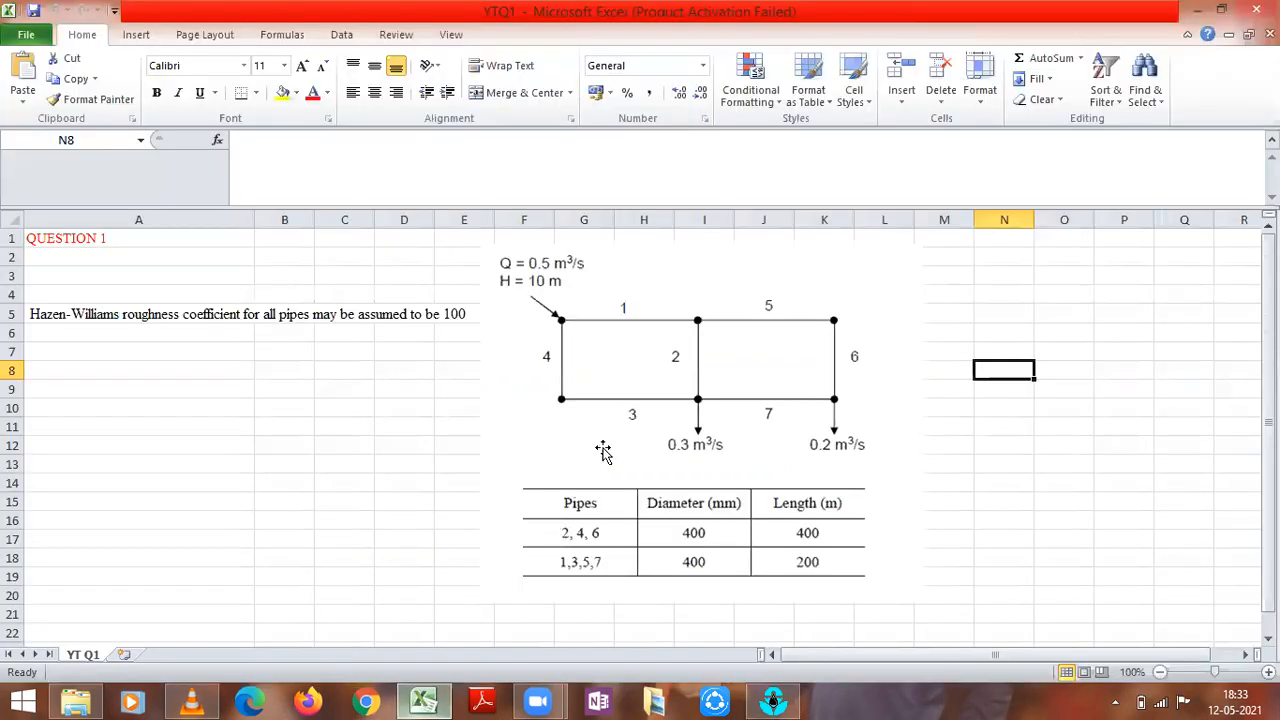
left_click(423, 700)
left_click(794, 698)
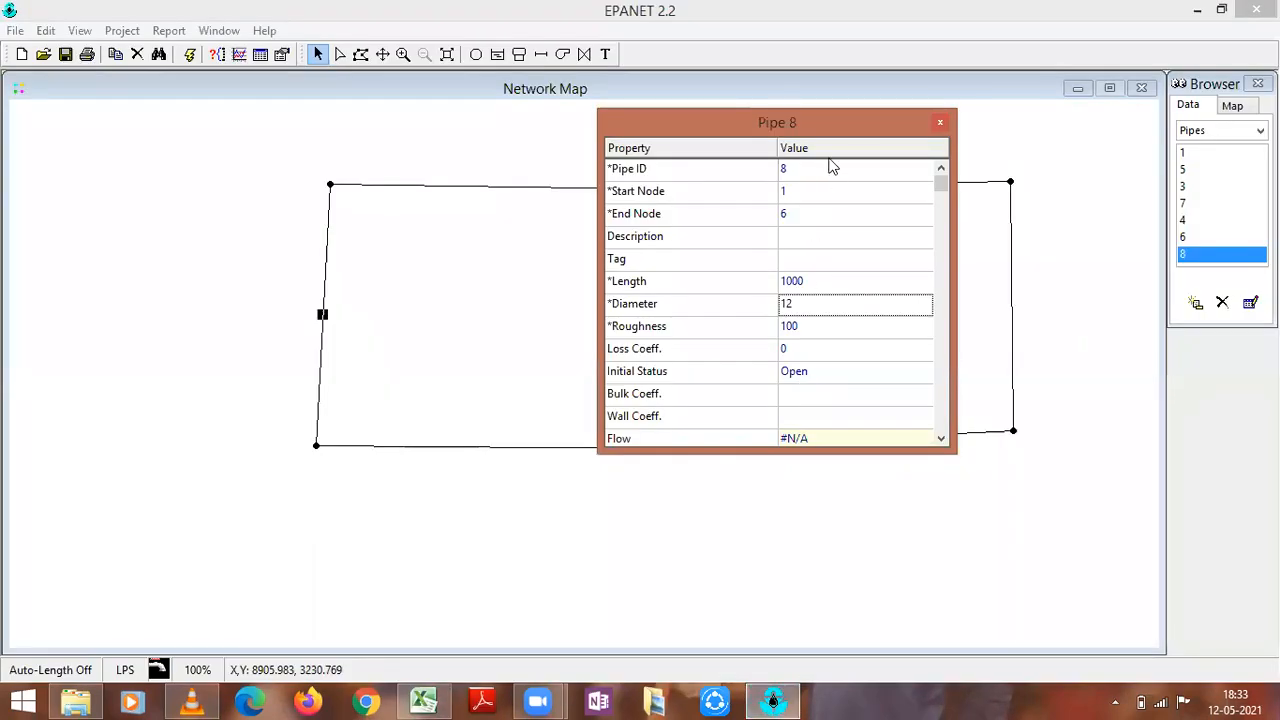
left_click(823, 170)
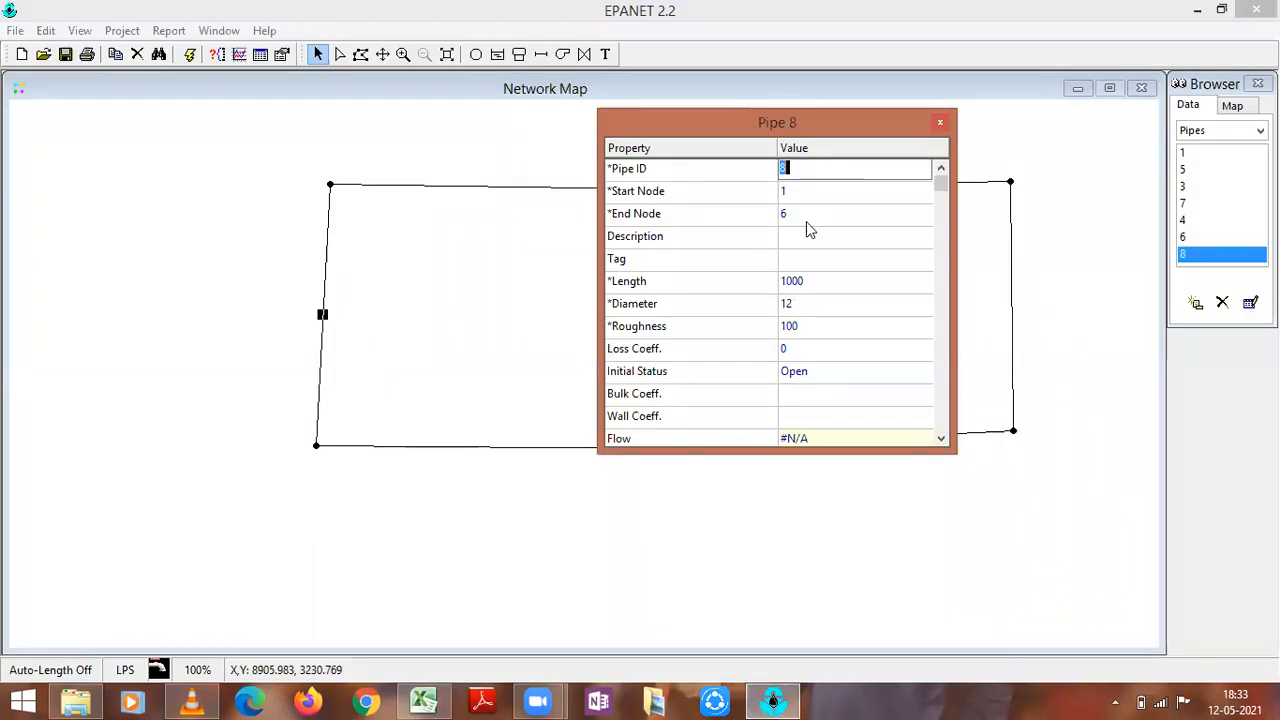
left_click(819, 282)
key("BackSpace")
left_click(823, 305)
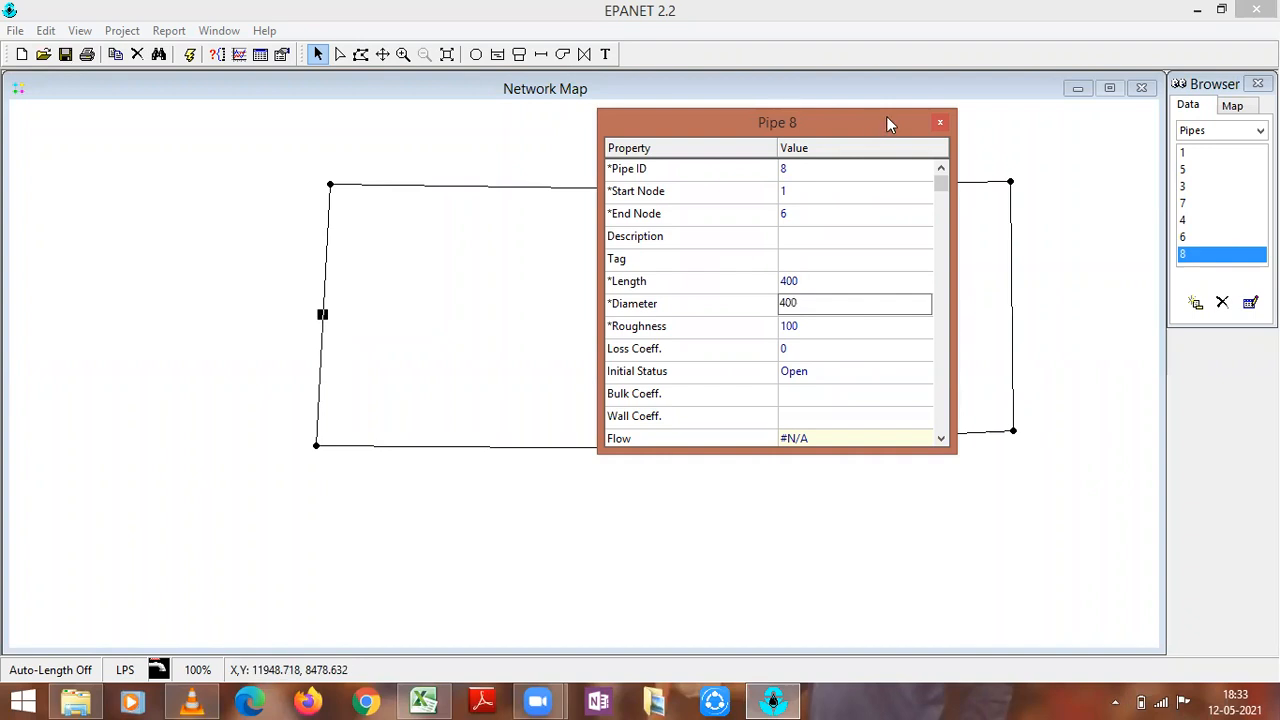
- Change the ID of the pipe between junctions 2 and 5 to 2, consulting the Excel diagram
left_click(1200, 238)
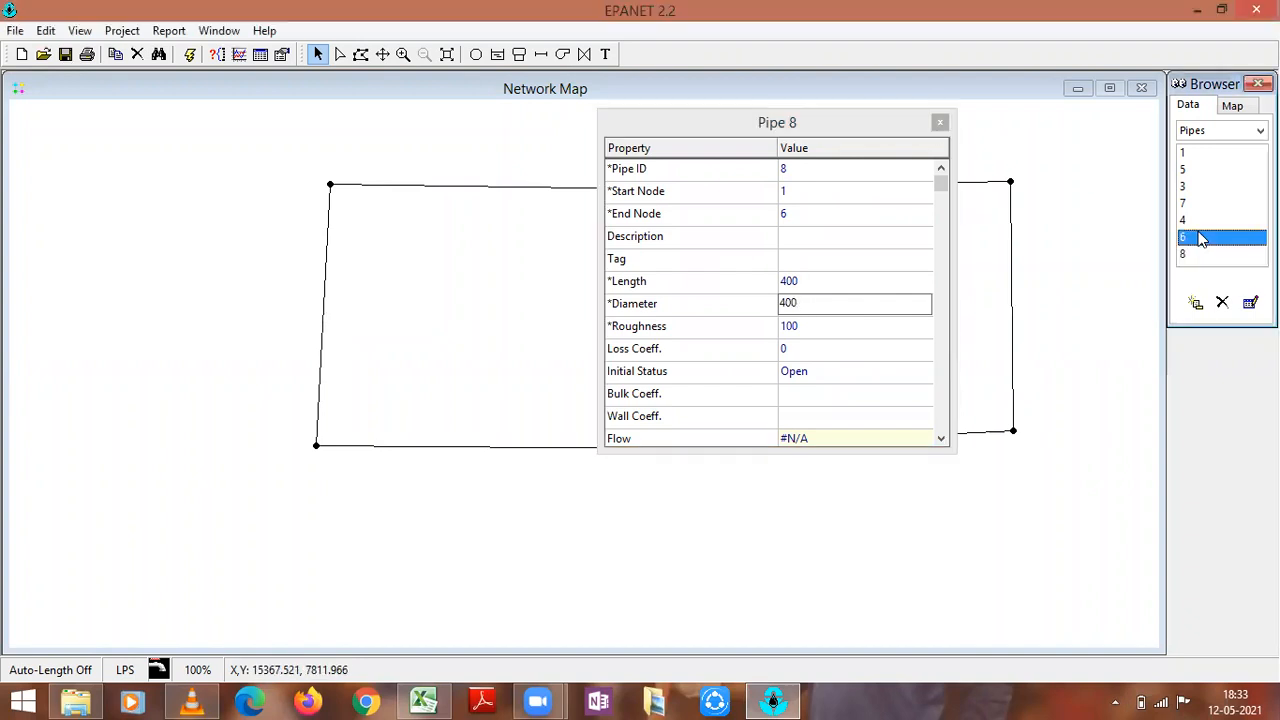
left_click_drag(843, 123, 953, 102)
left_click(424, 700)
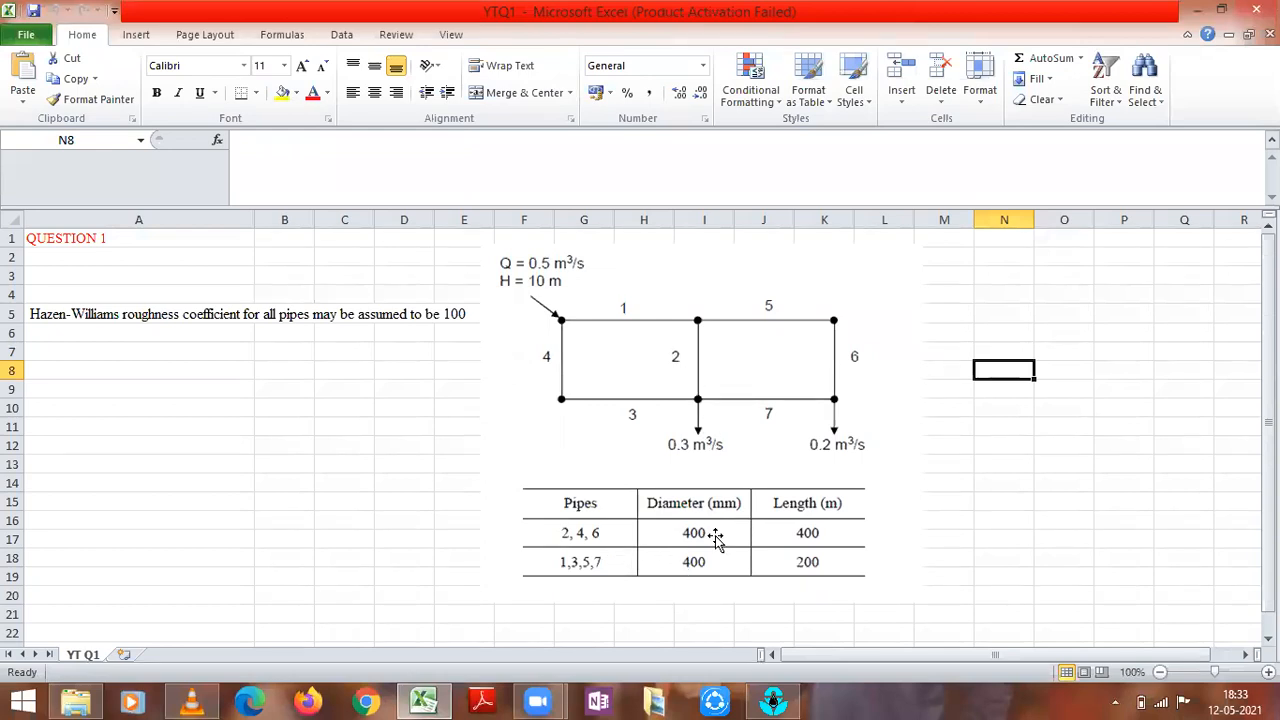
left_click(773, 700)
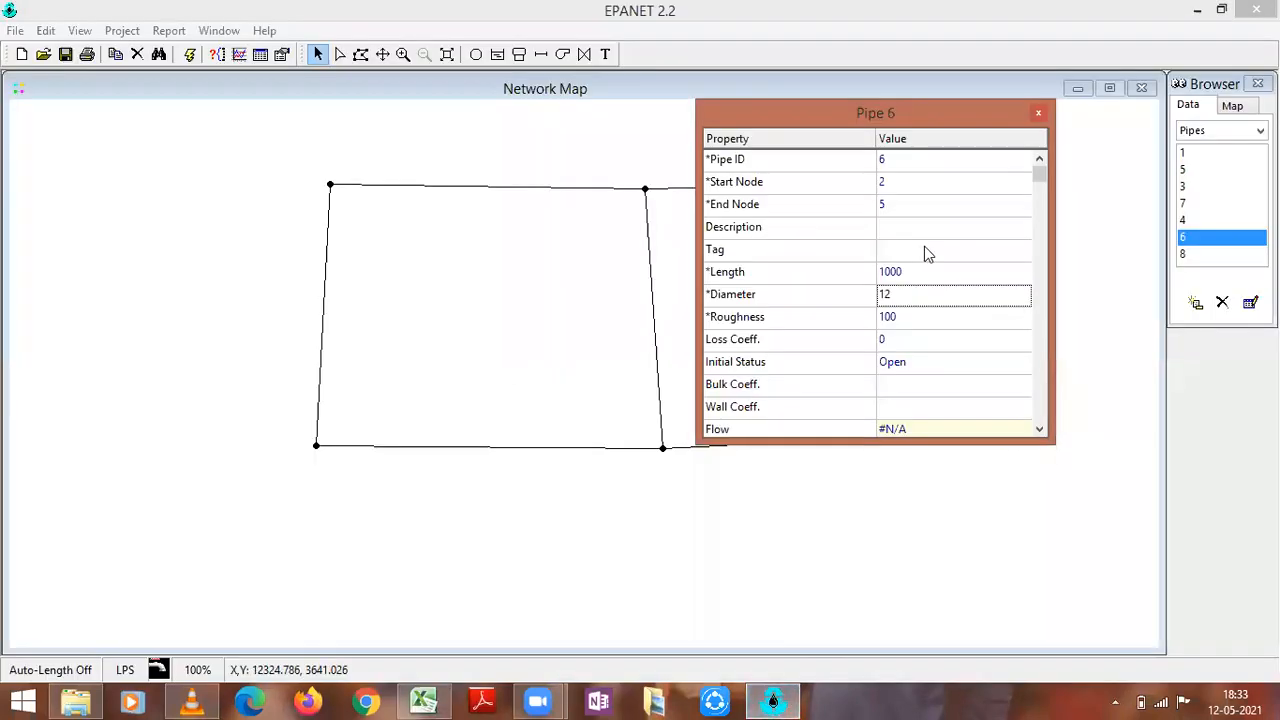
left_click(888, 162)
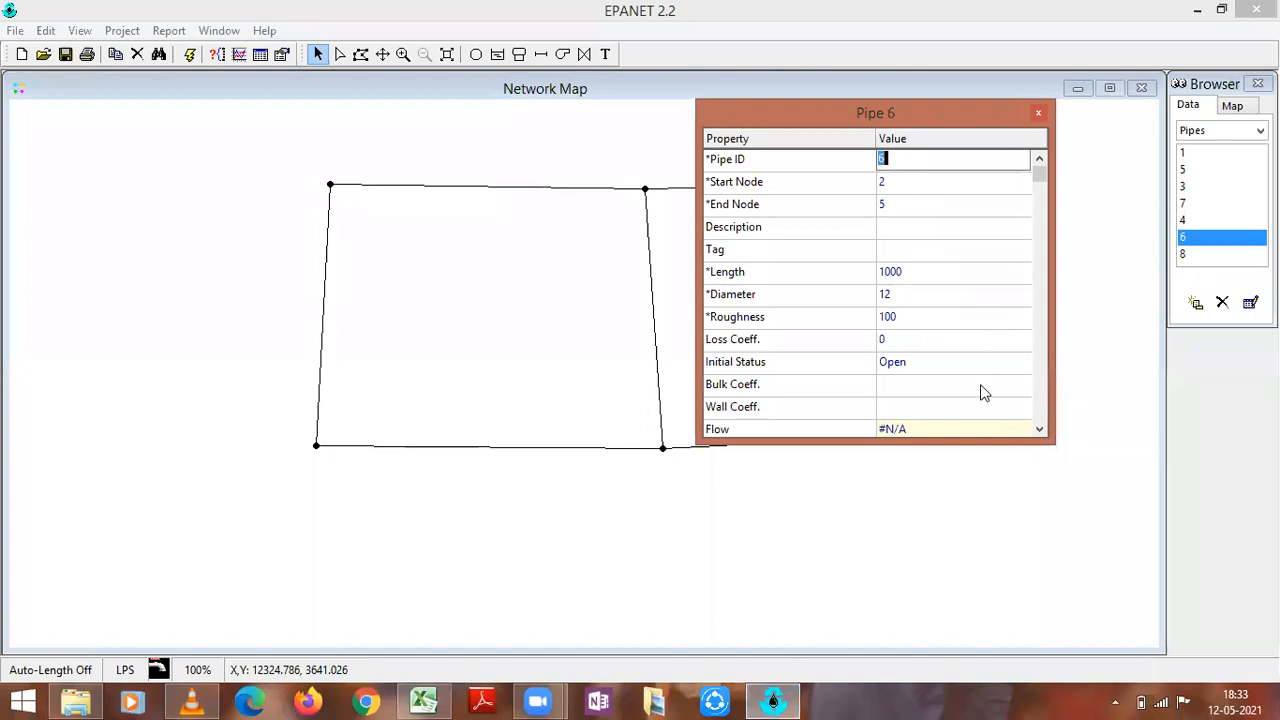
type("2")
- Set the length of pipe 2 to 400 and its diameter to 400
left_click(913, 272)
key("BackSpace")
type("400")
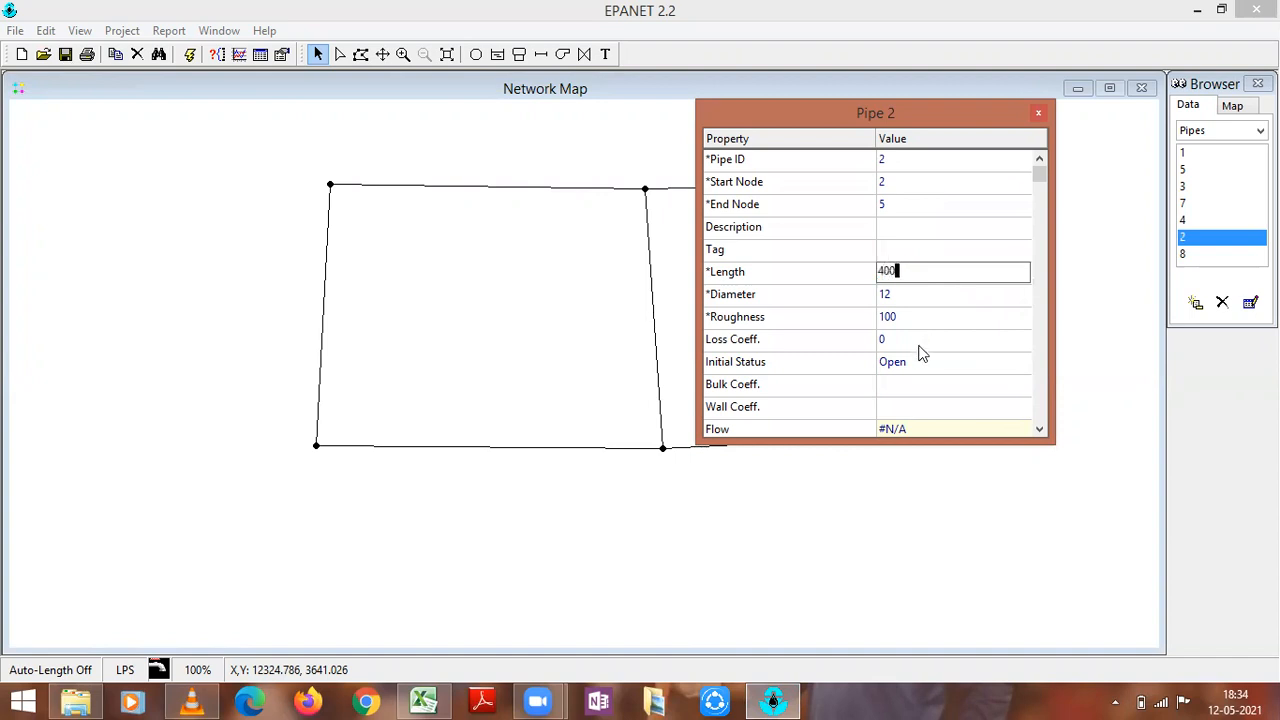
left_click(889, 309)
left_click(924, 293)
key("BackSpace")
type("400")
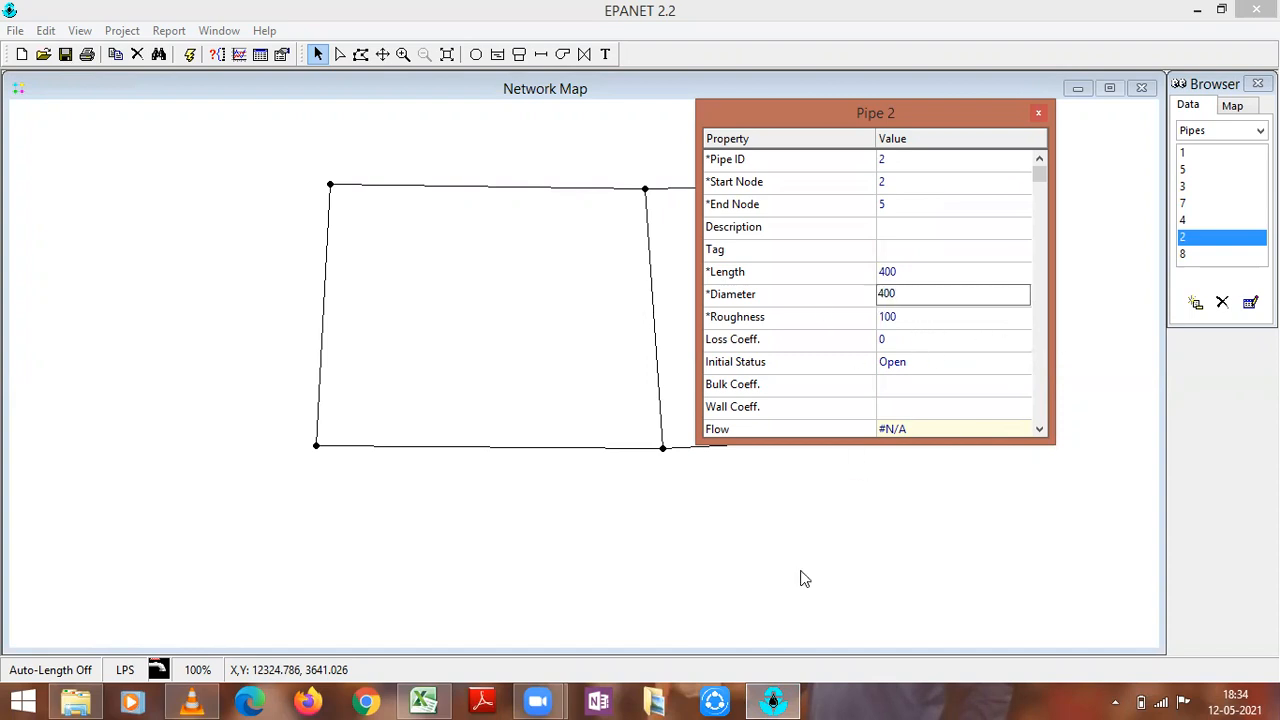
- Change the ID of the pipe between junctions 3 and 4 to 6, consulting the Excel diagram
left_click(1194, 220)
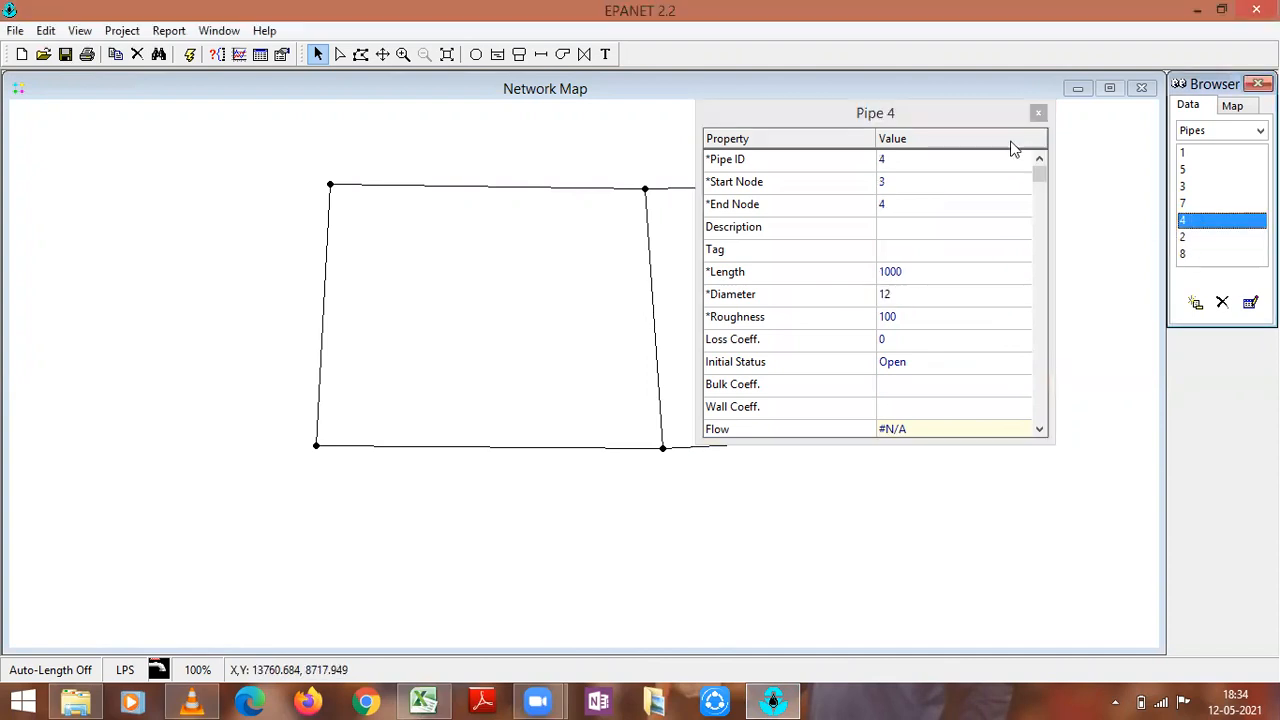
left_click_drag(950, 111, 723, 134)
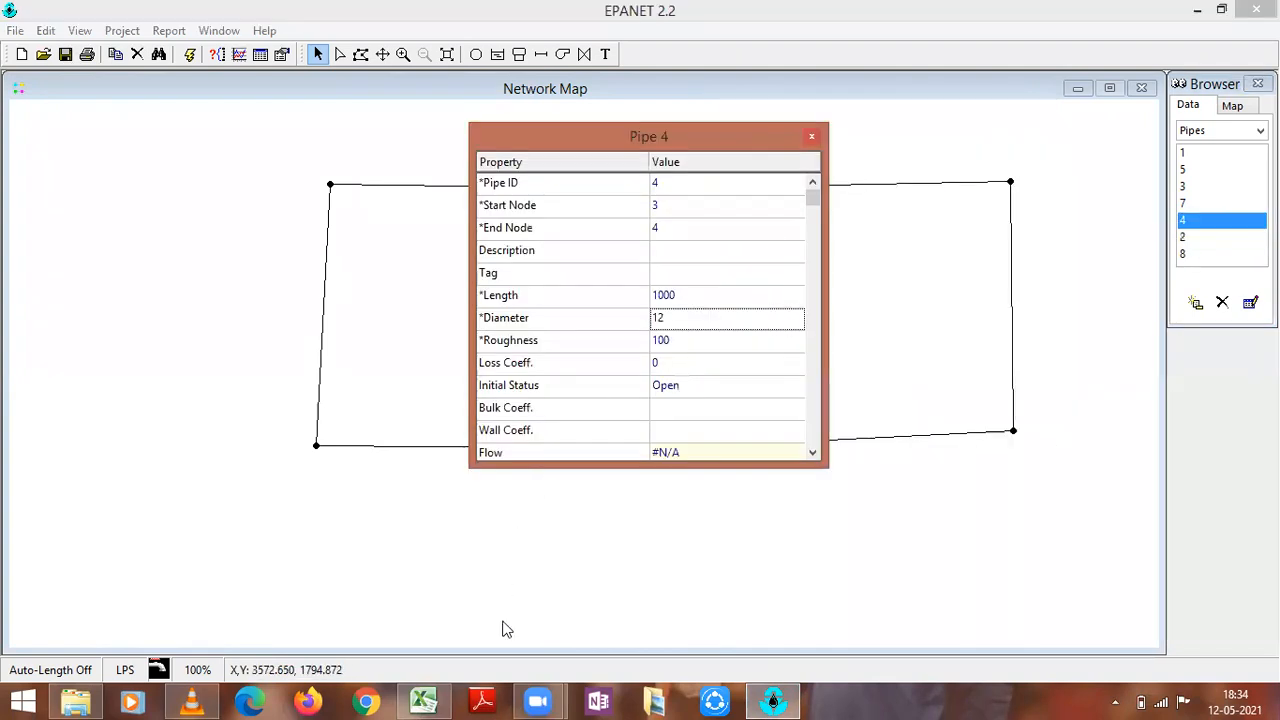
left_click(428, 692)
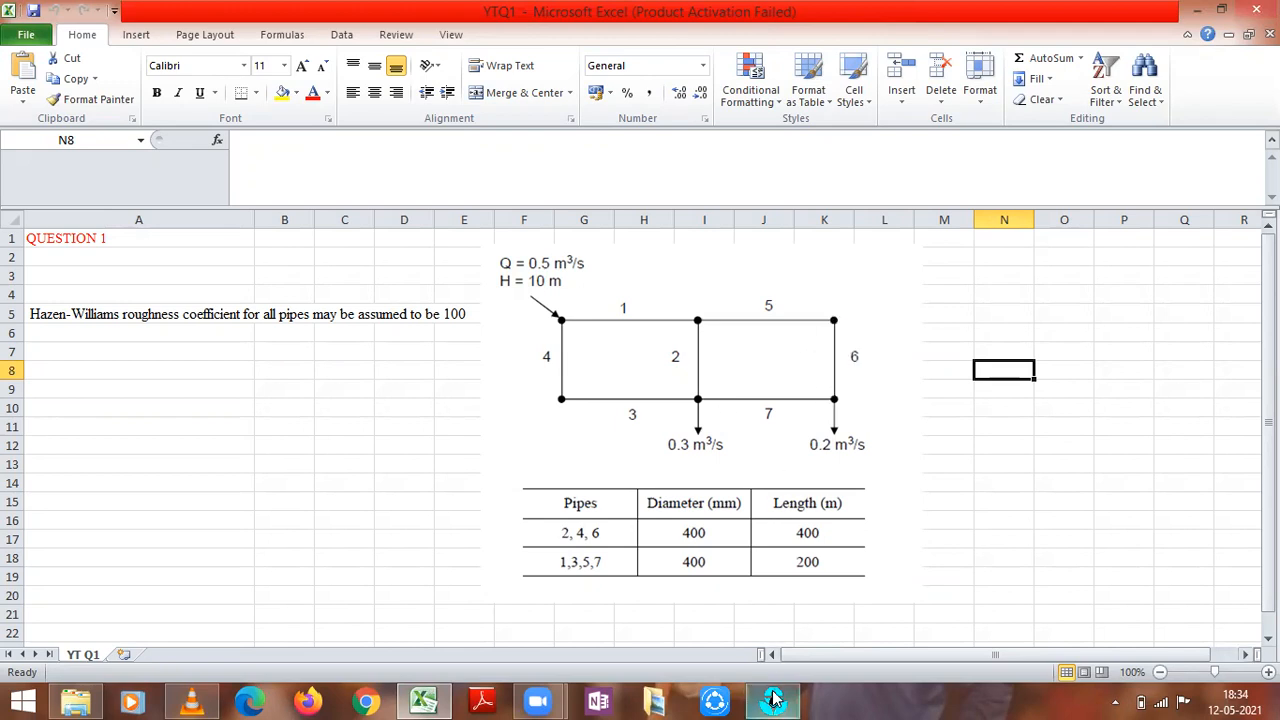
left_click(780, 655)
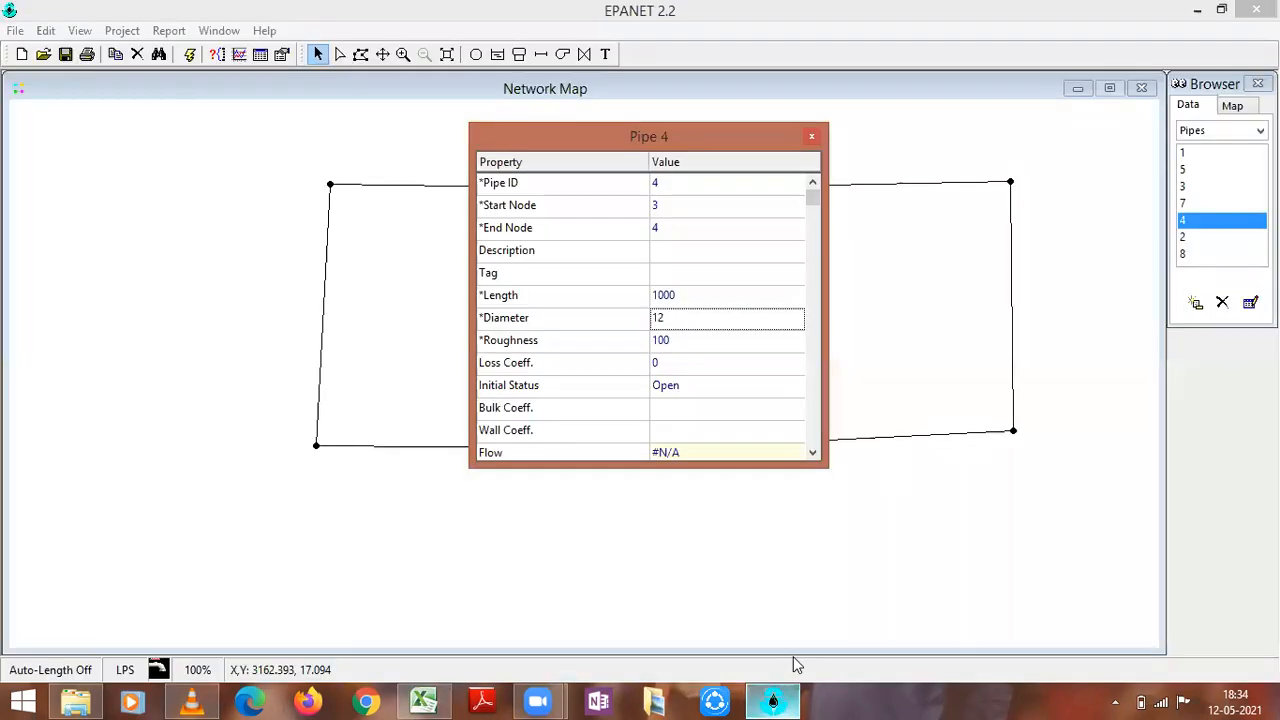
left_click(691, 186)
type("6")
- Set the length of pipe 6 to 400 and its diameter to 400, and close its properties
left_click(702, 296)
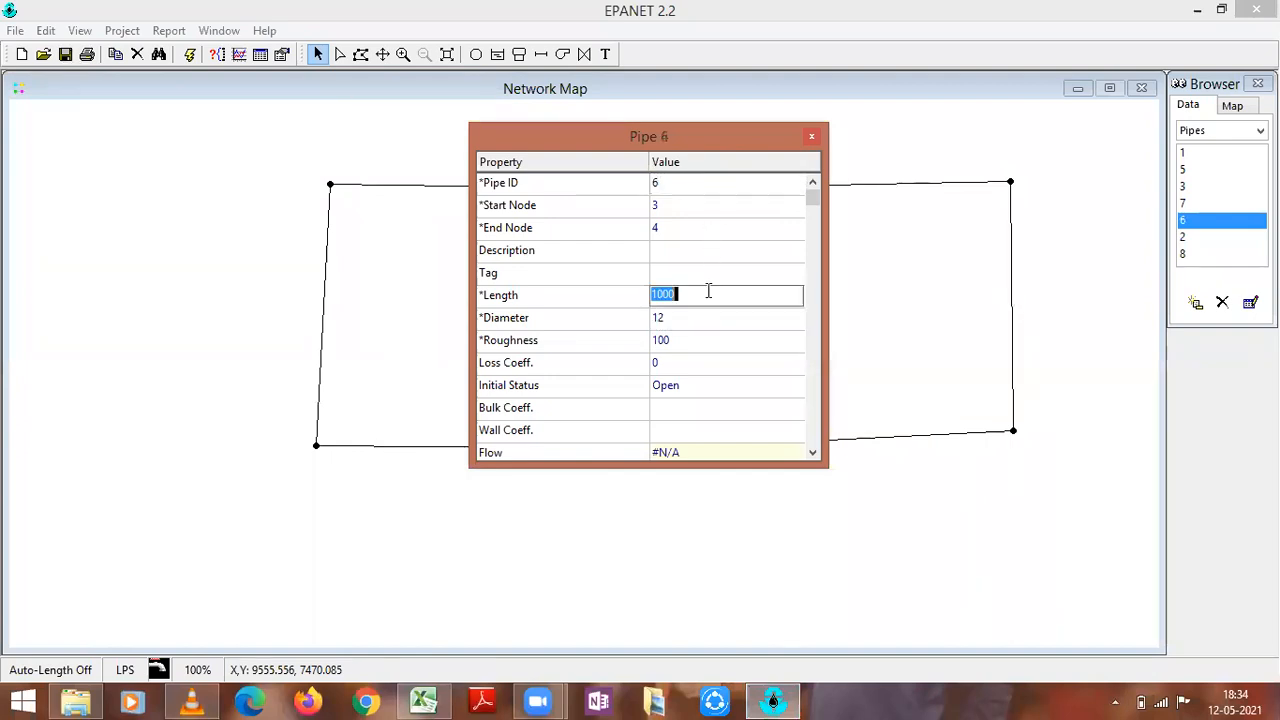
key("BackSpace")
type("40")
left_click(689, 318)
key("BackSpace")
type("400")
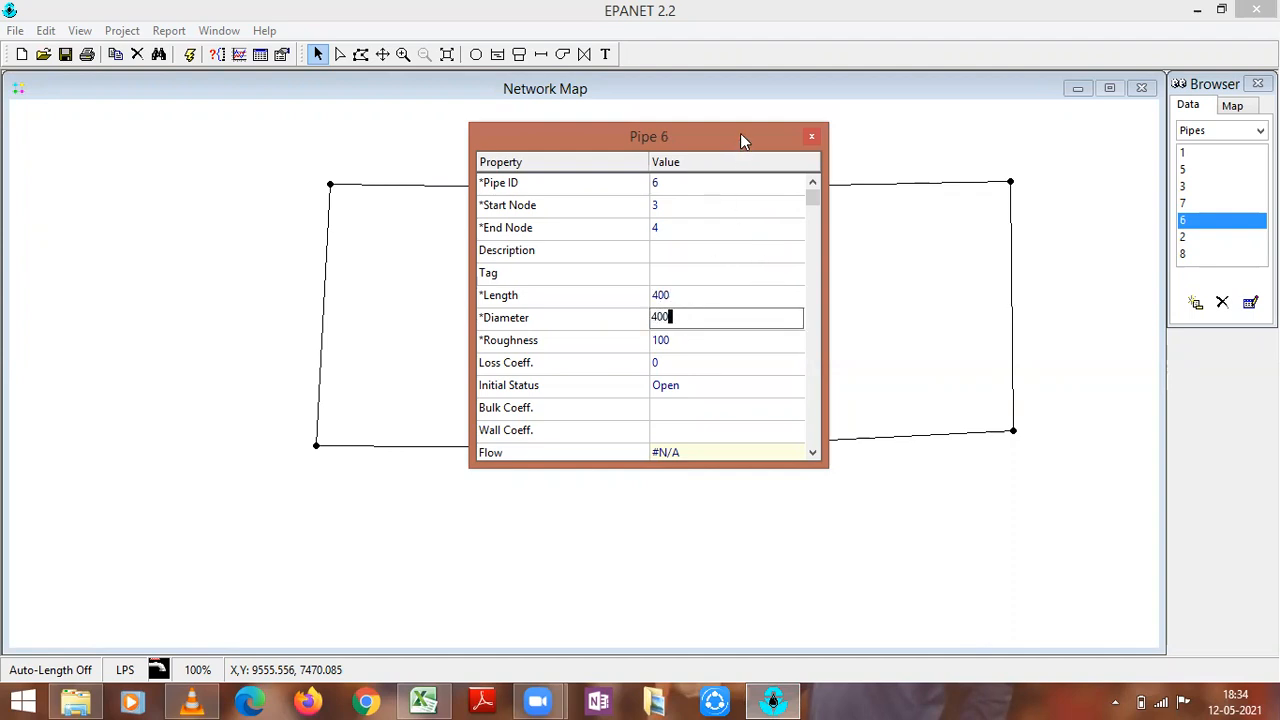
left_click(813, 138)
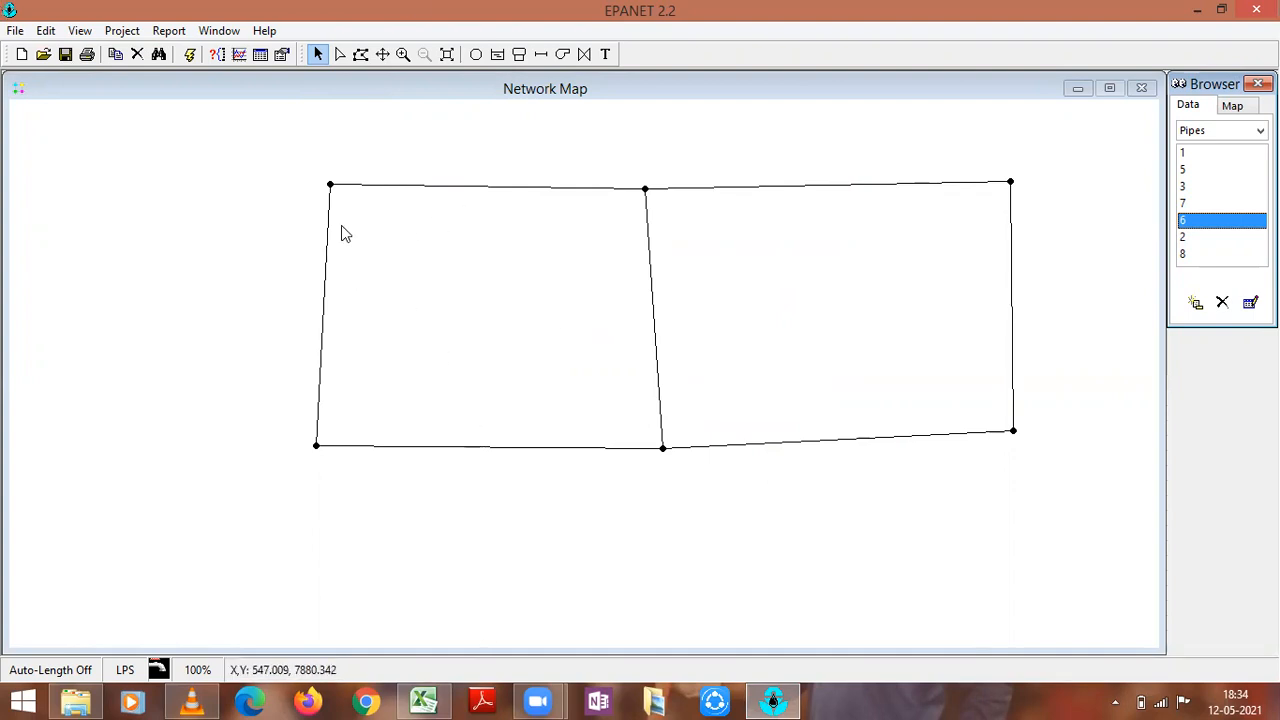
- Check the node inflow and outflows in the Excel diagram, and open the properties of junction 1 in EPANET
left_click(423, 700)
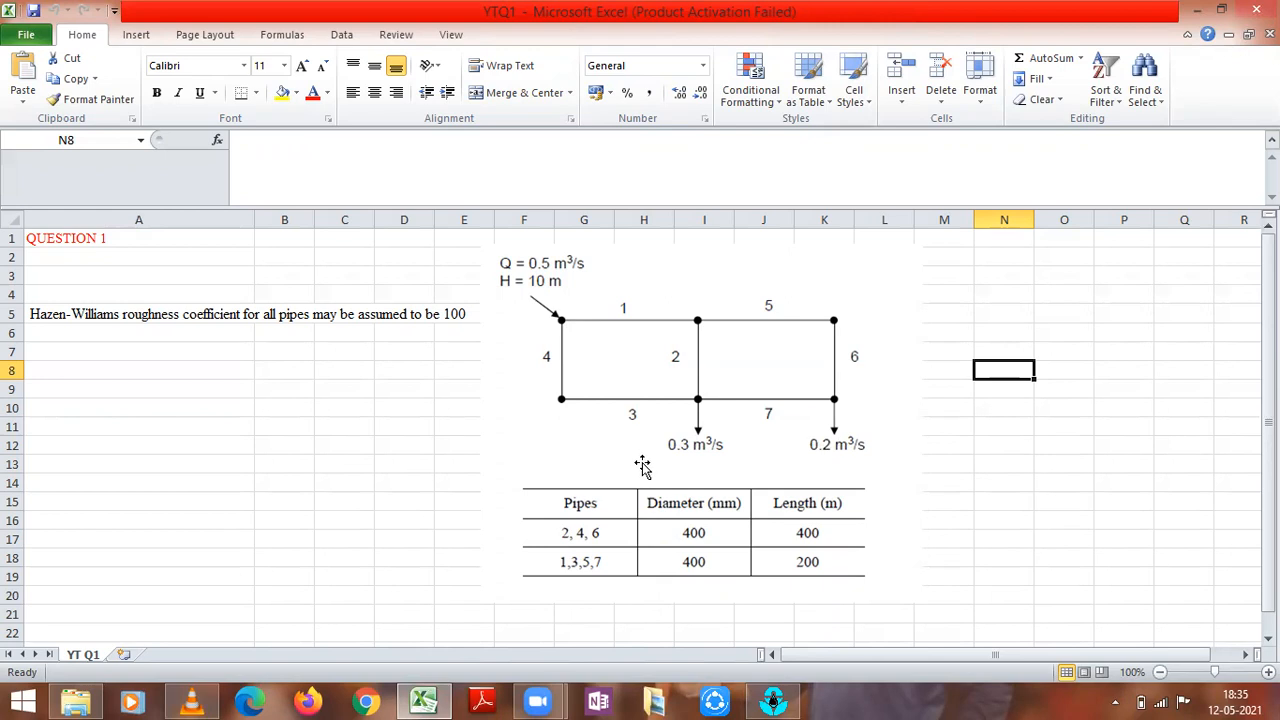
left_click(764, 698)
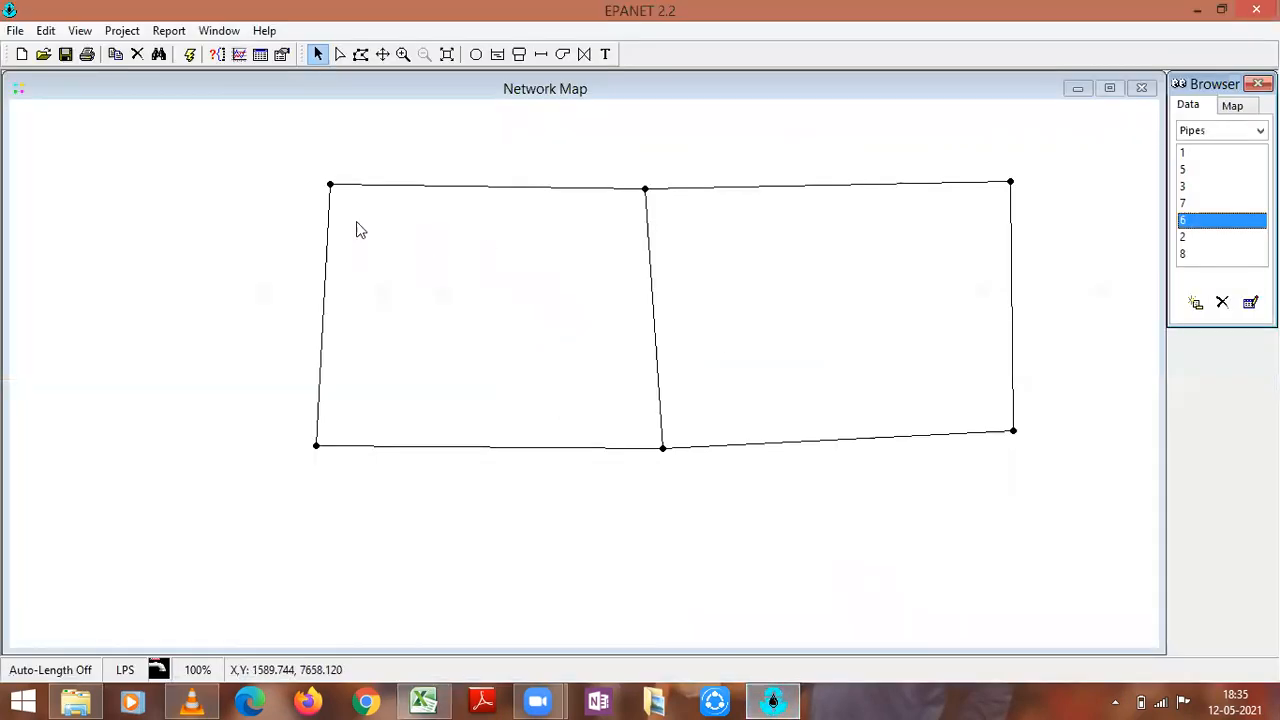
left_click(1202, 132)
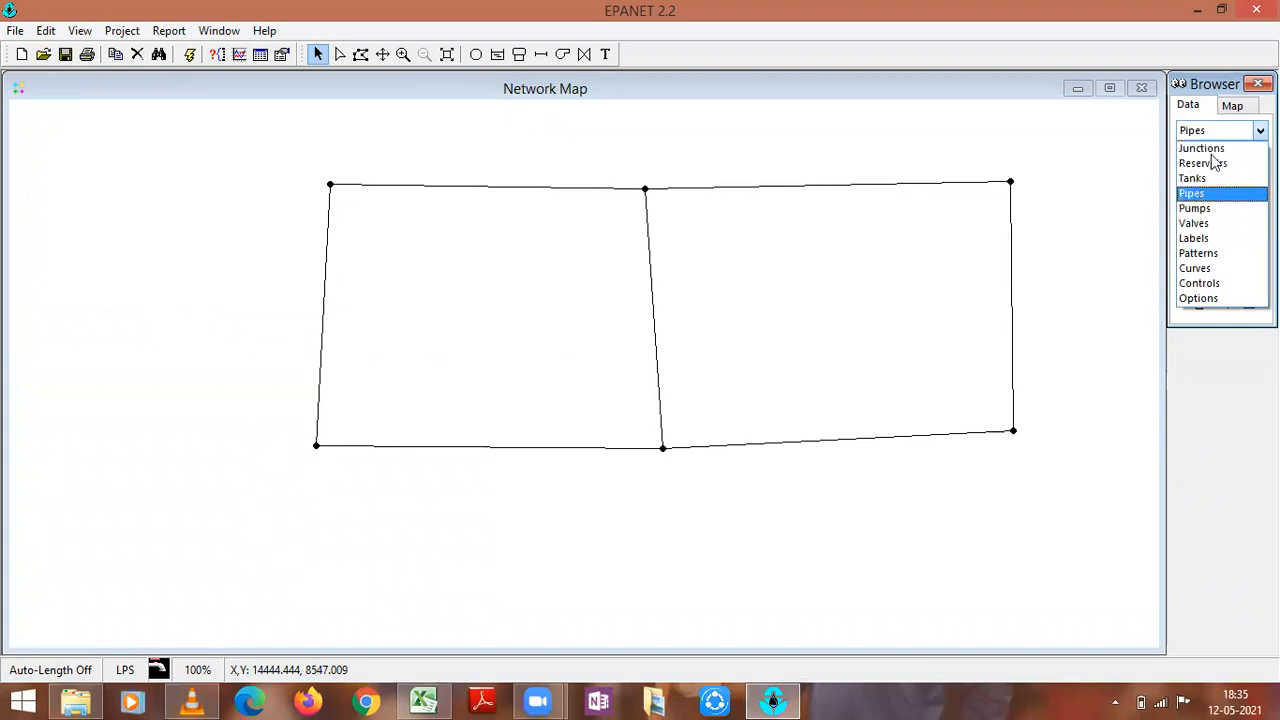
left_click(1235, 110)
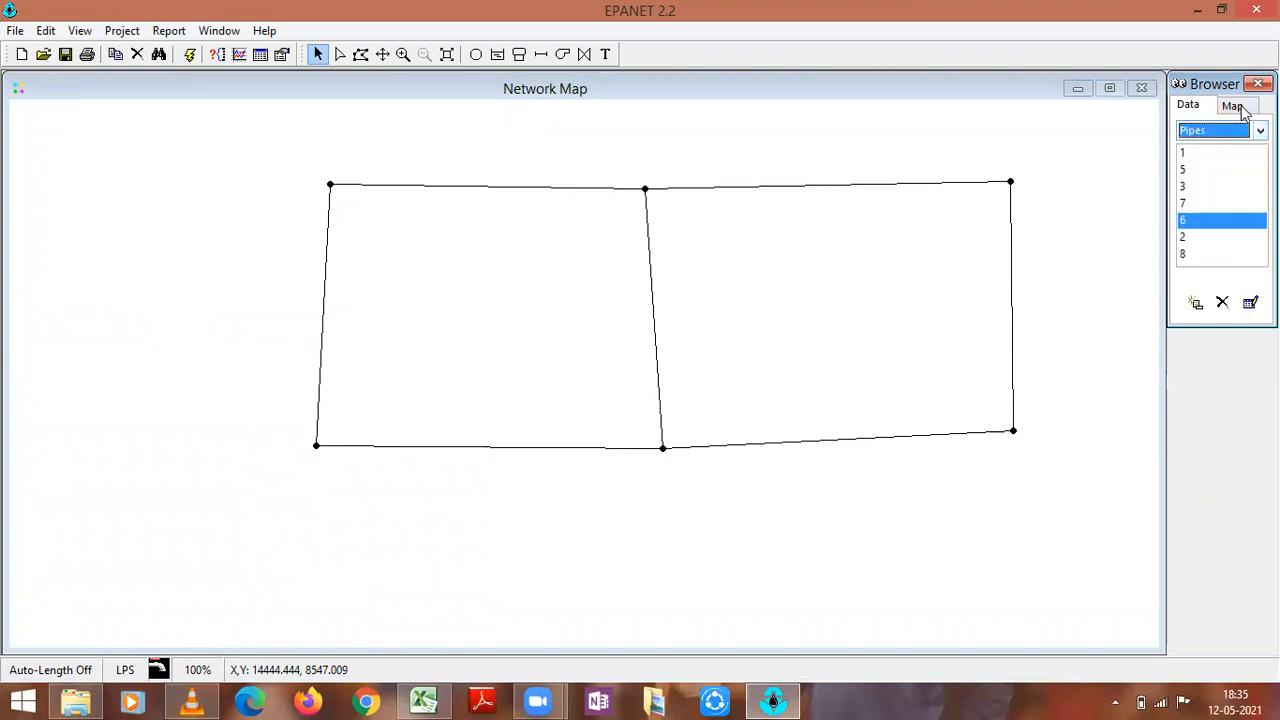
left_click(1193, 133)
left_click(1194, 150)
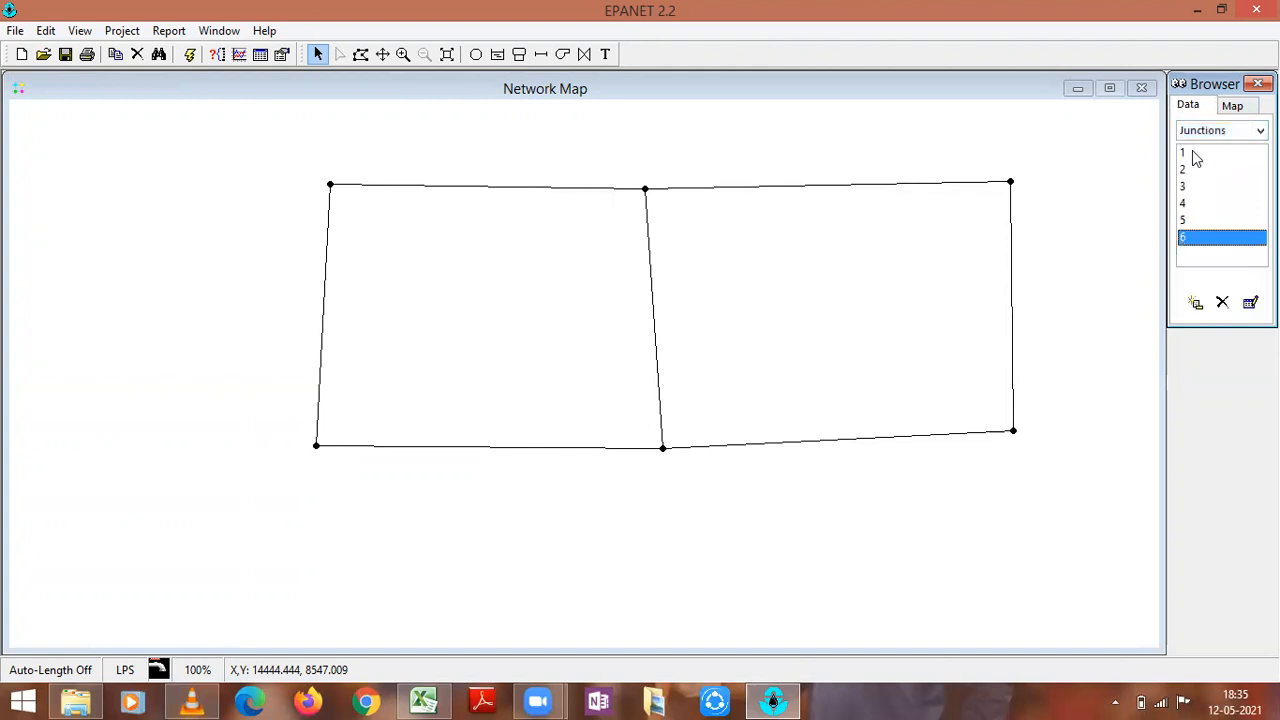
left_click(1192, 152)
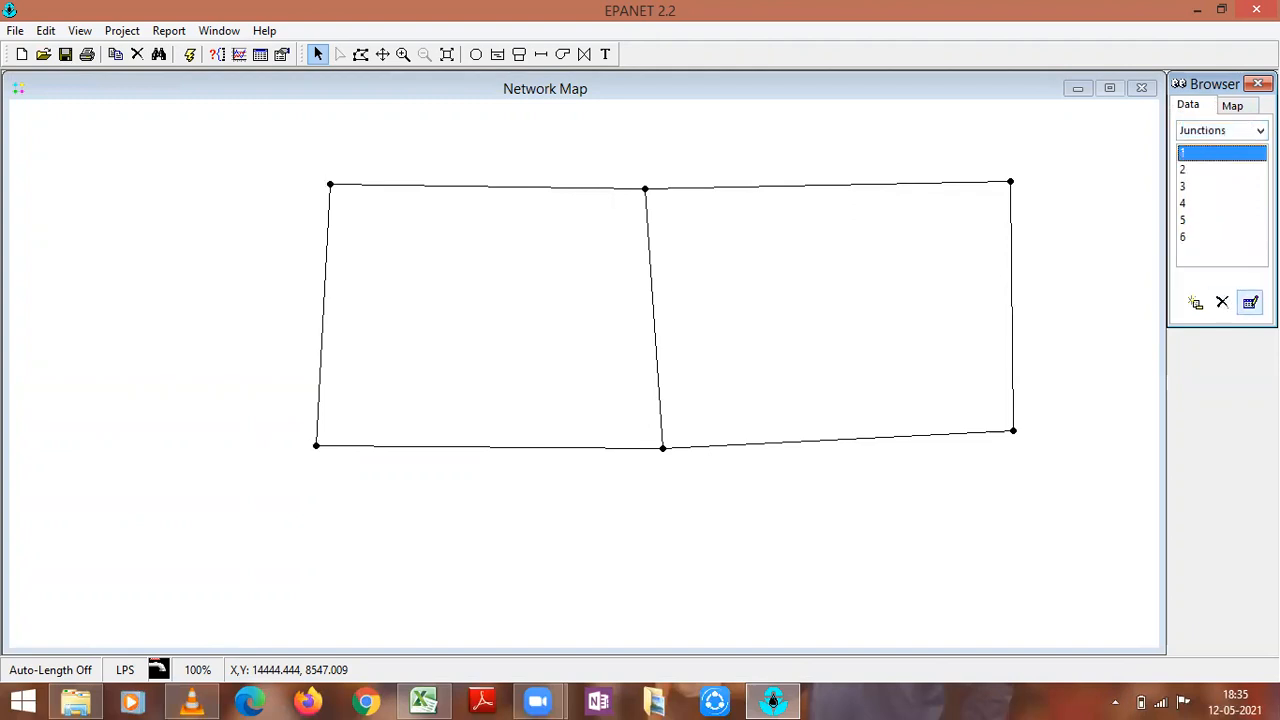
left_click(1250, 303)
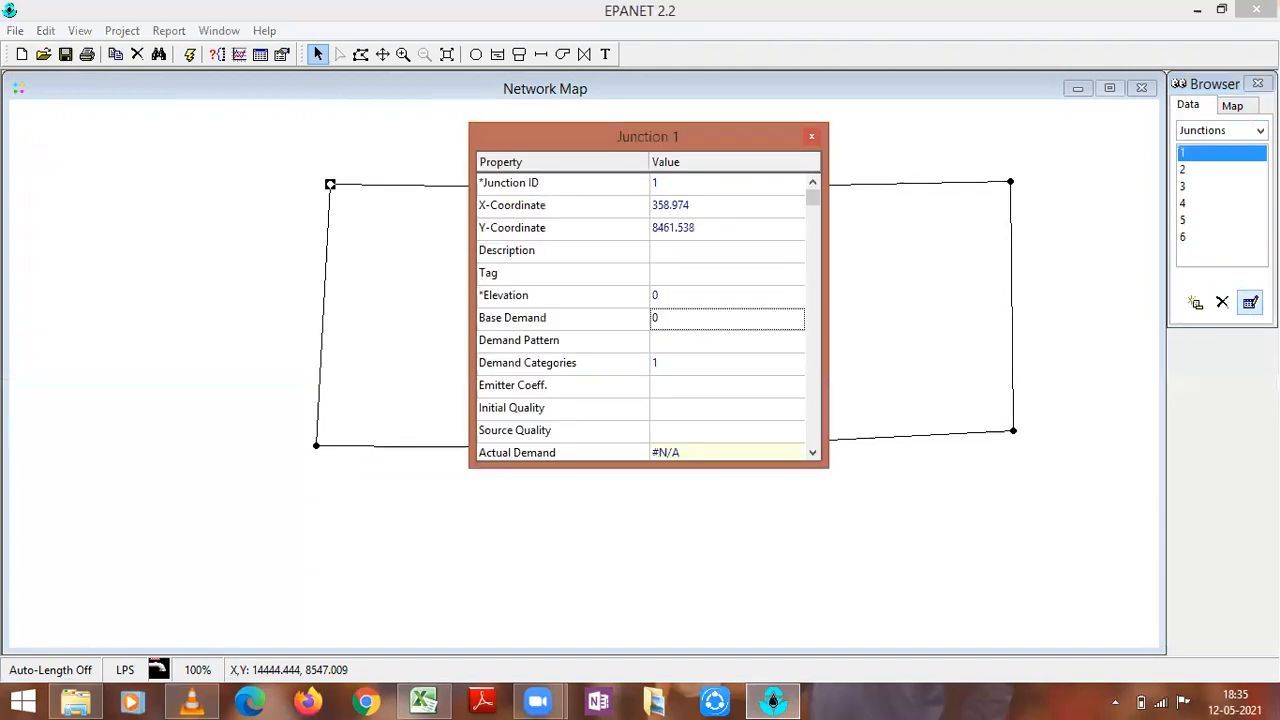
- Set the base demand of junction 1 to 500, checking the inflow in the Excel diagram, and reposition its properties window
left_click(706, 318)
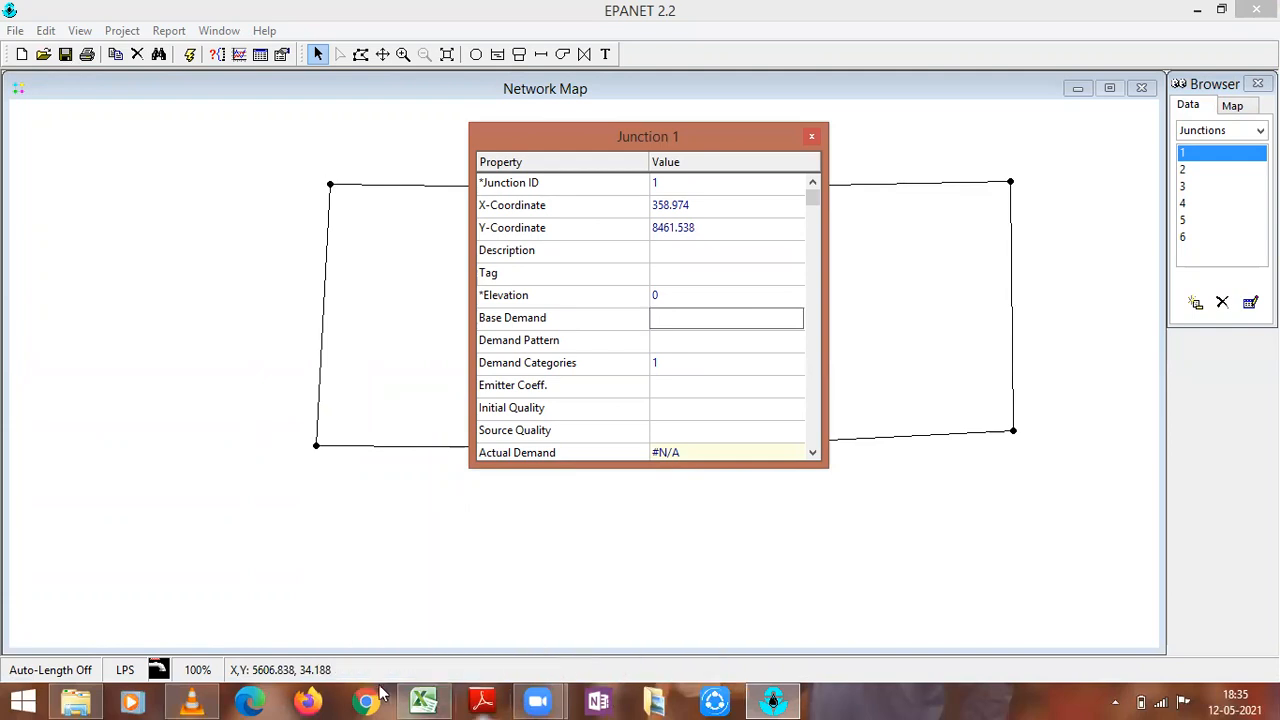
left_click(422, 700)
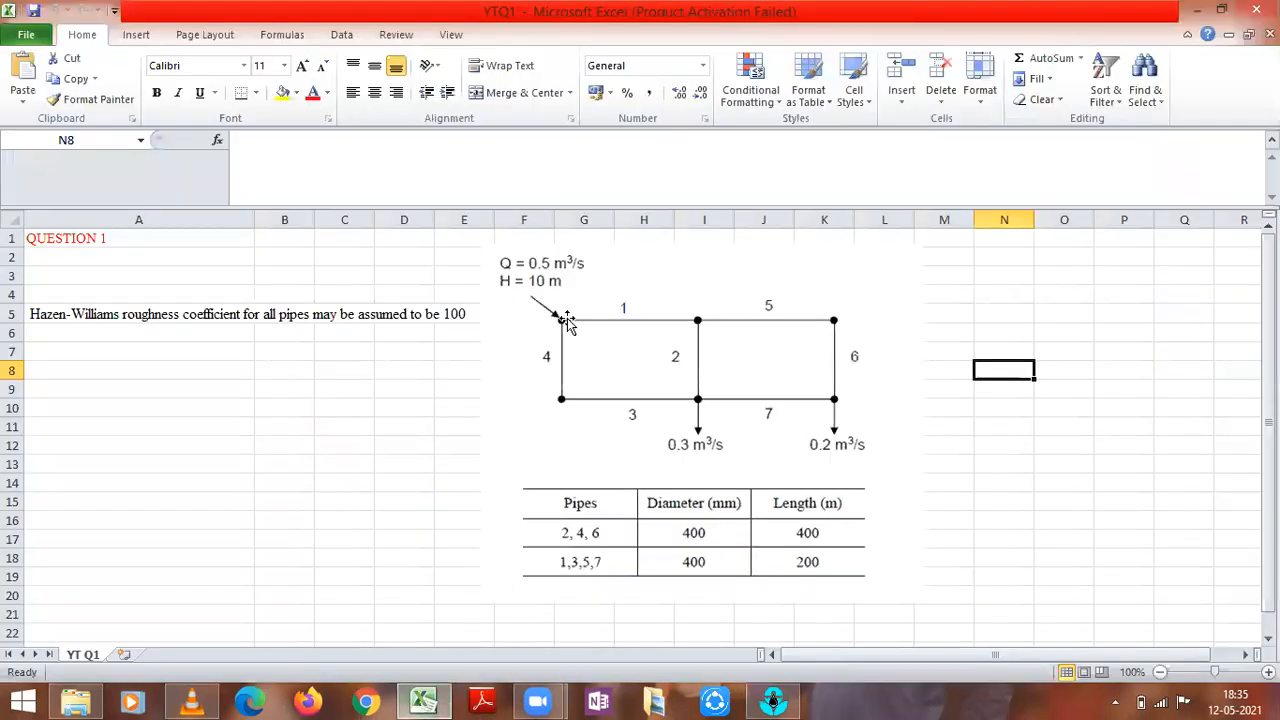
left_click(773, 700)
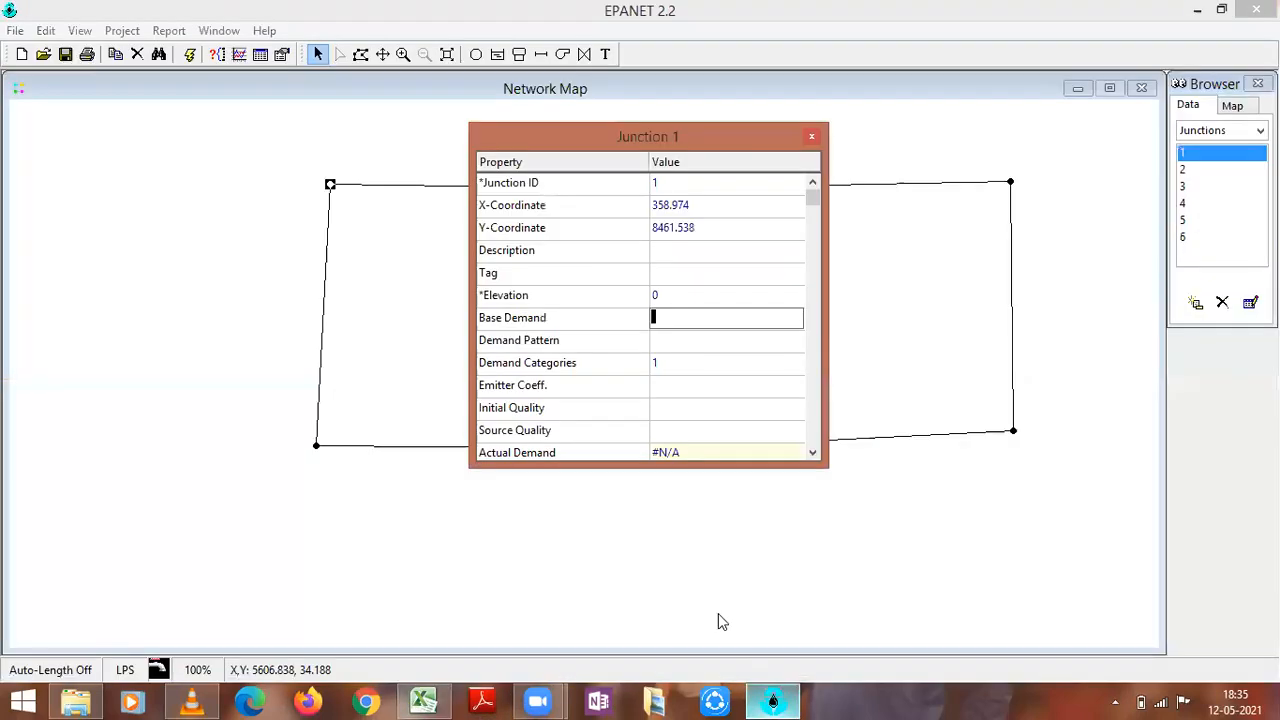
type("500")
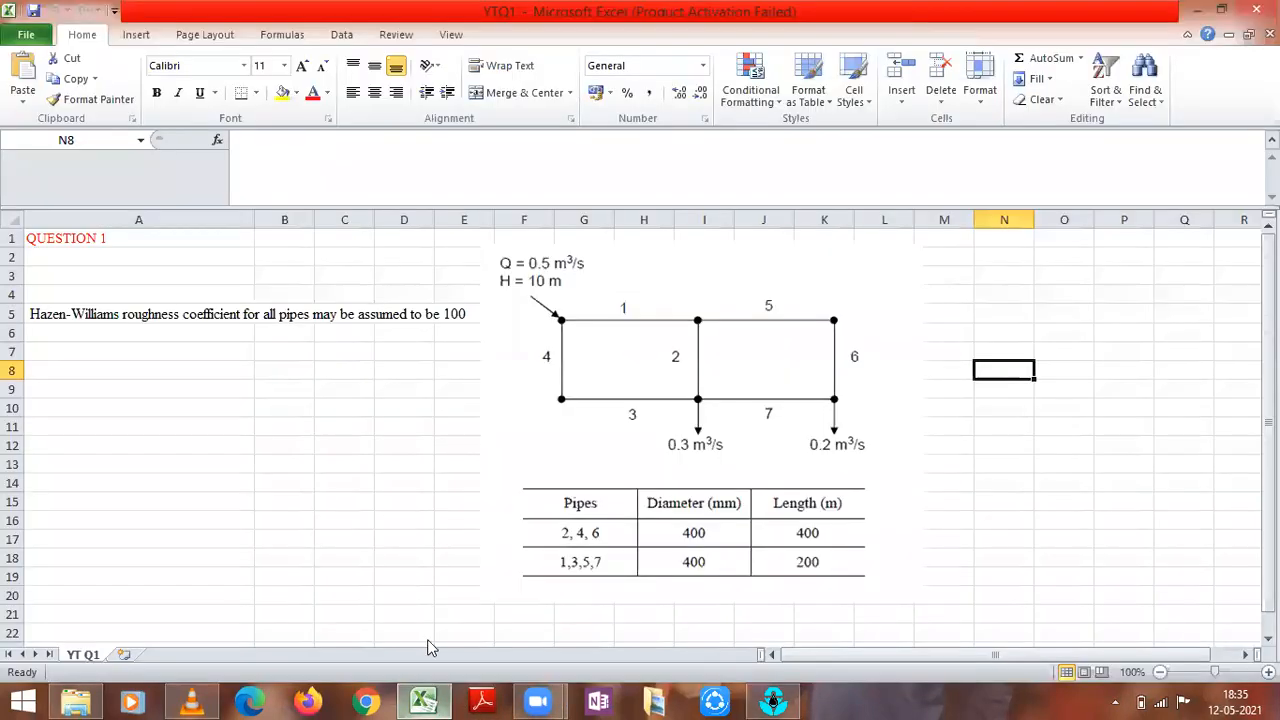
left_click(423, 702)
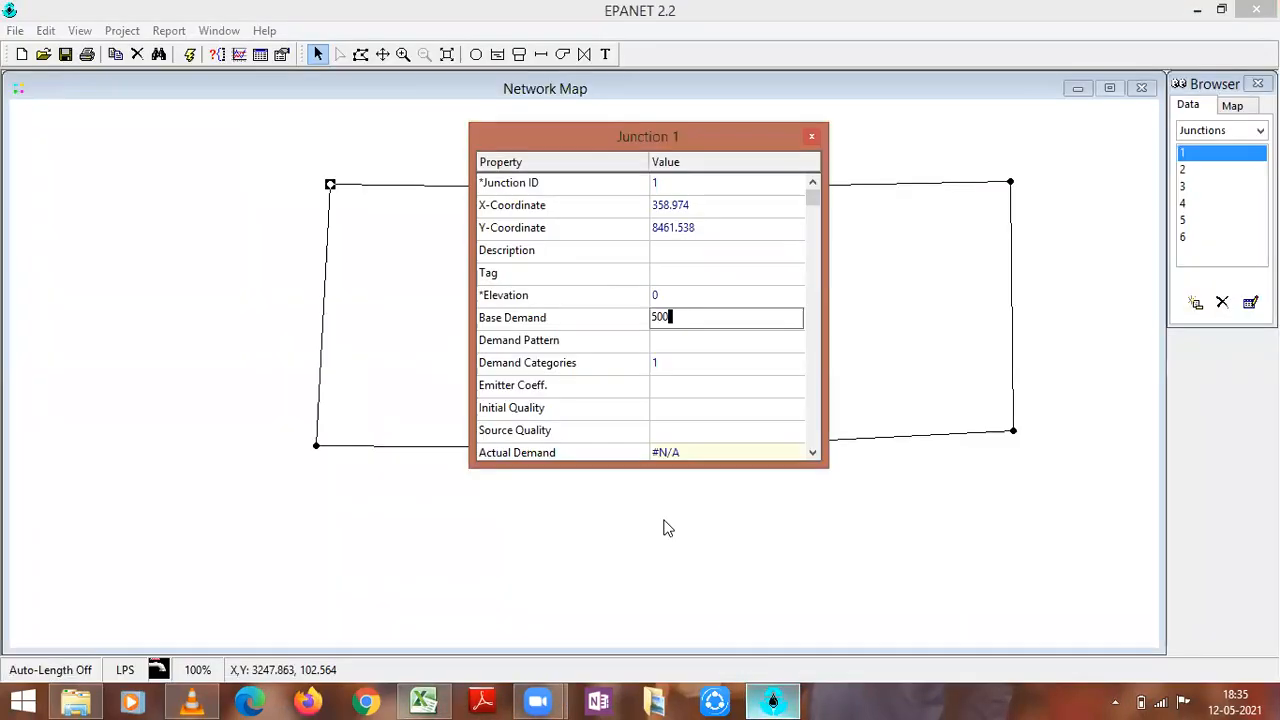
left_click(773, 702)
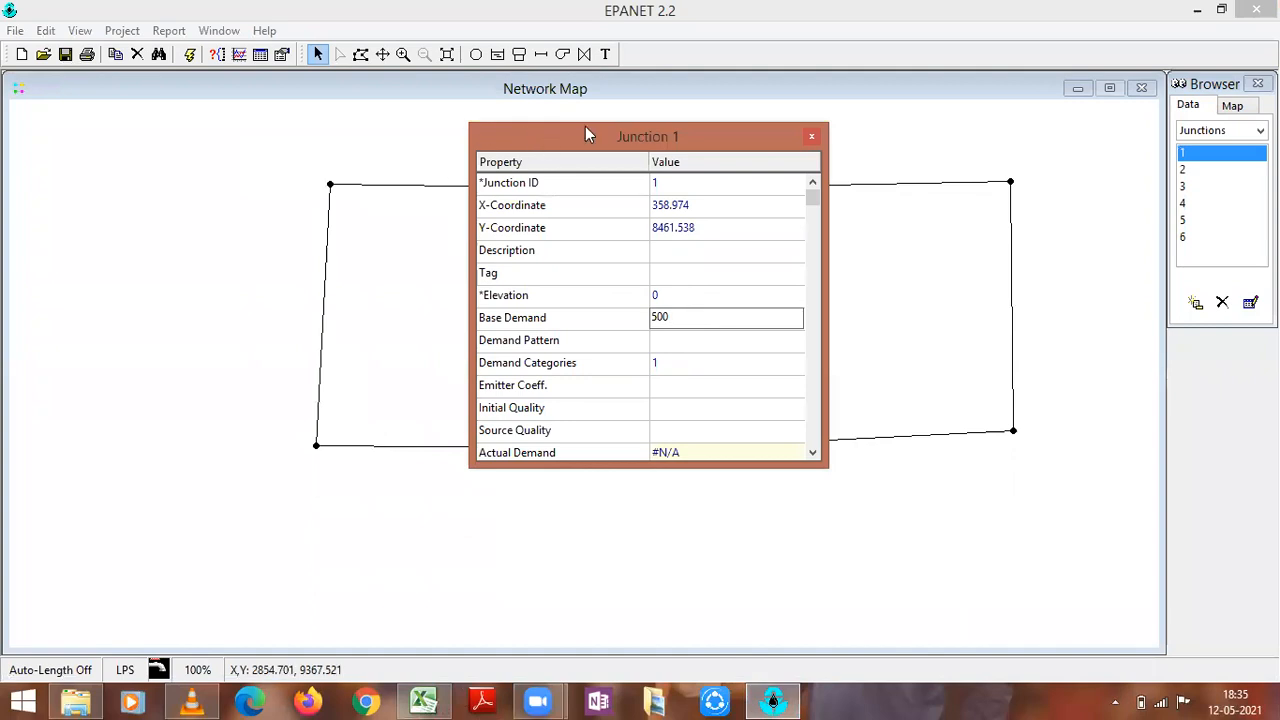
left_click_drag(585, 126, 684, 481)
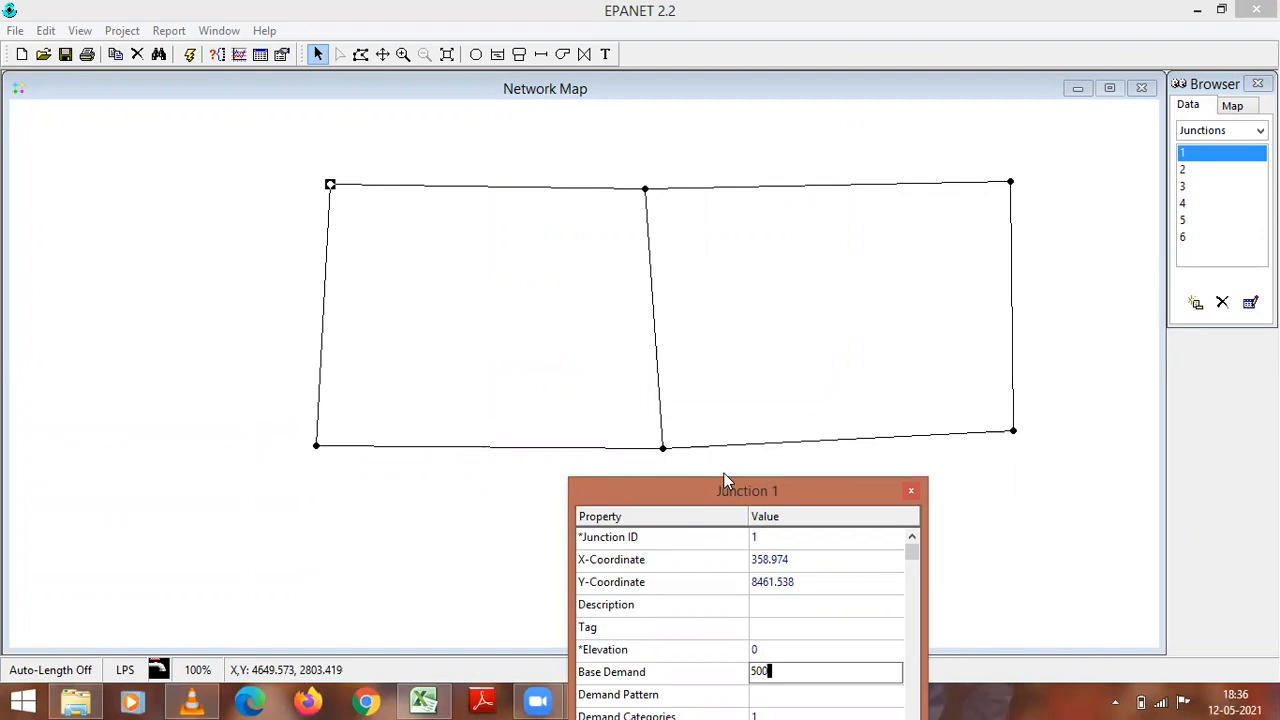
left_click_drag(727, 484, 616, 200)
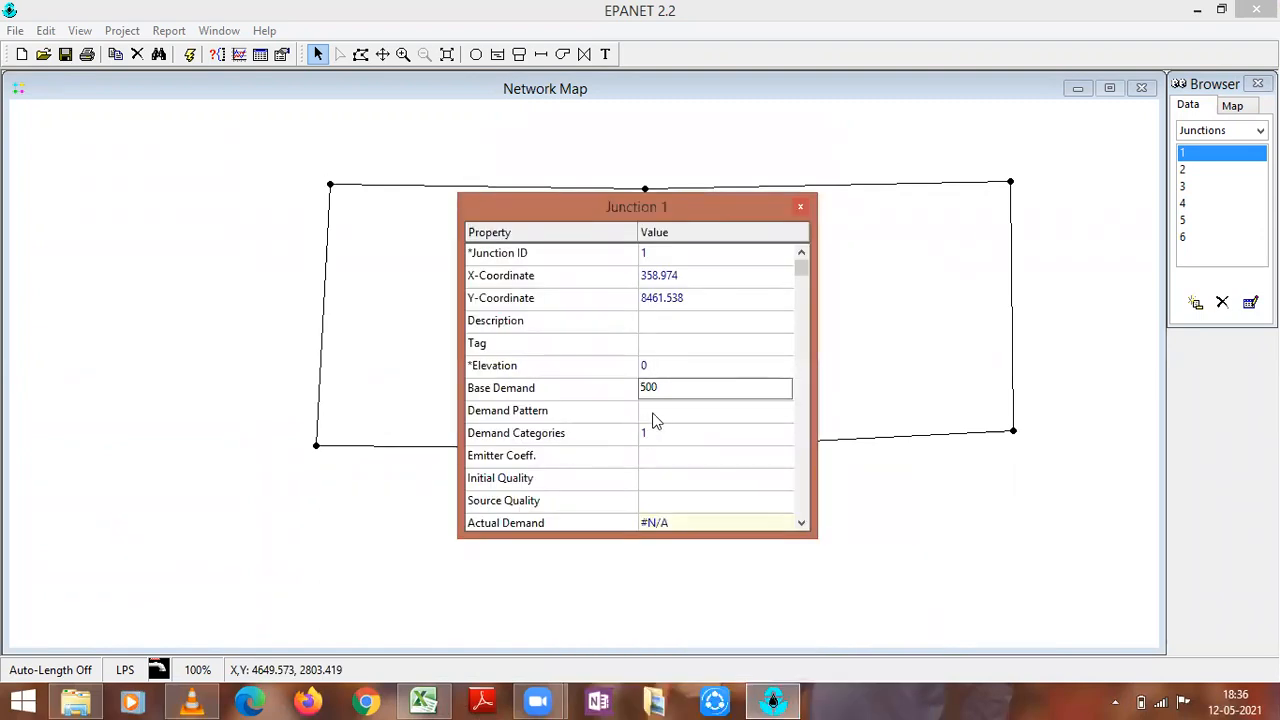
- Close the properties of junction 1 and set the base demand of junction 5 to 300, checking the outflow in the Excel diagram
left_click(797, 209)
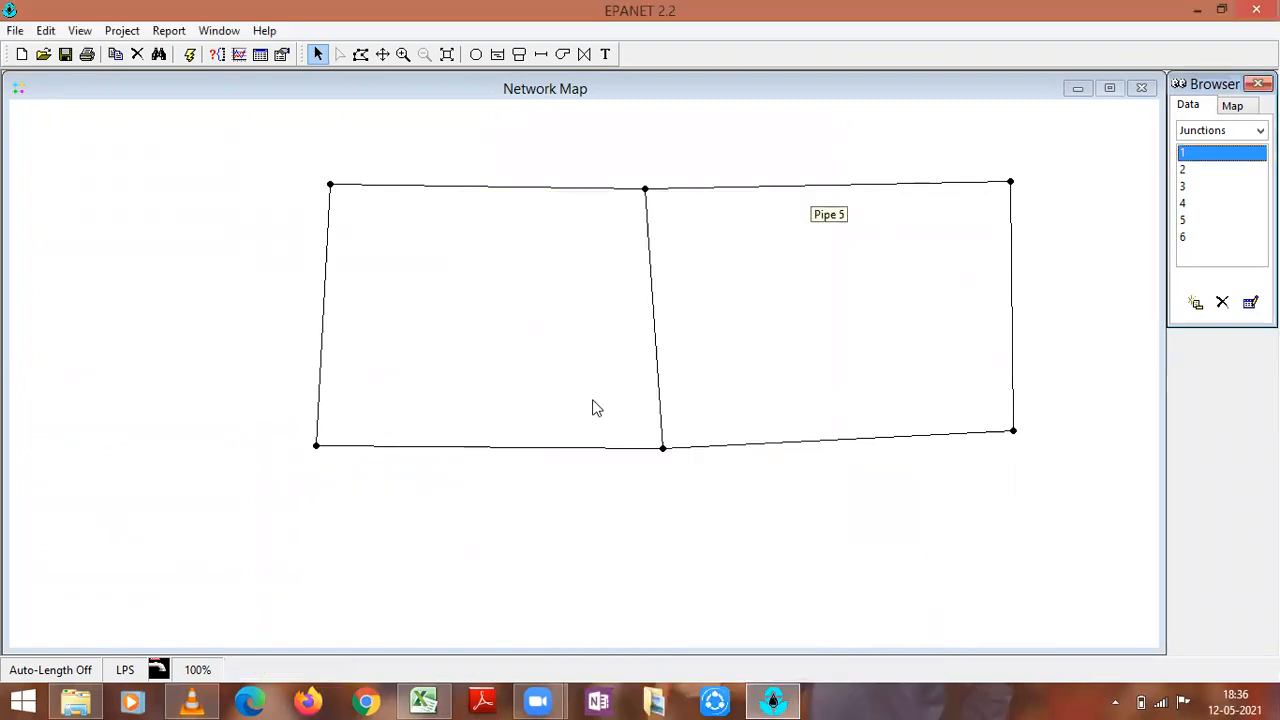
left_click(423, 702)
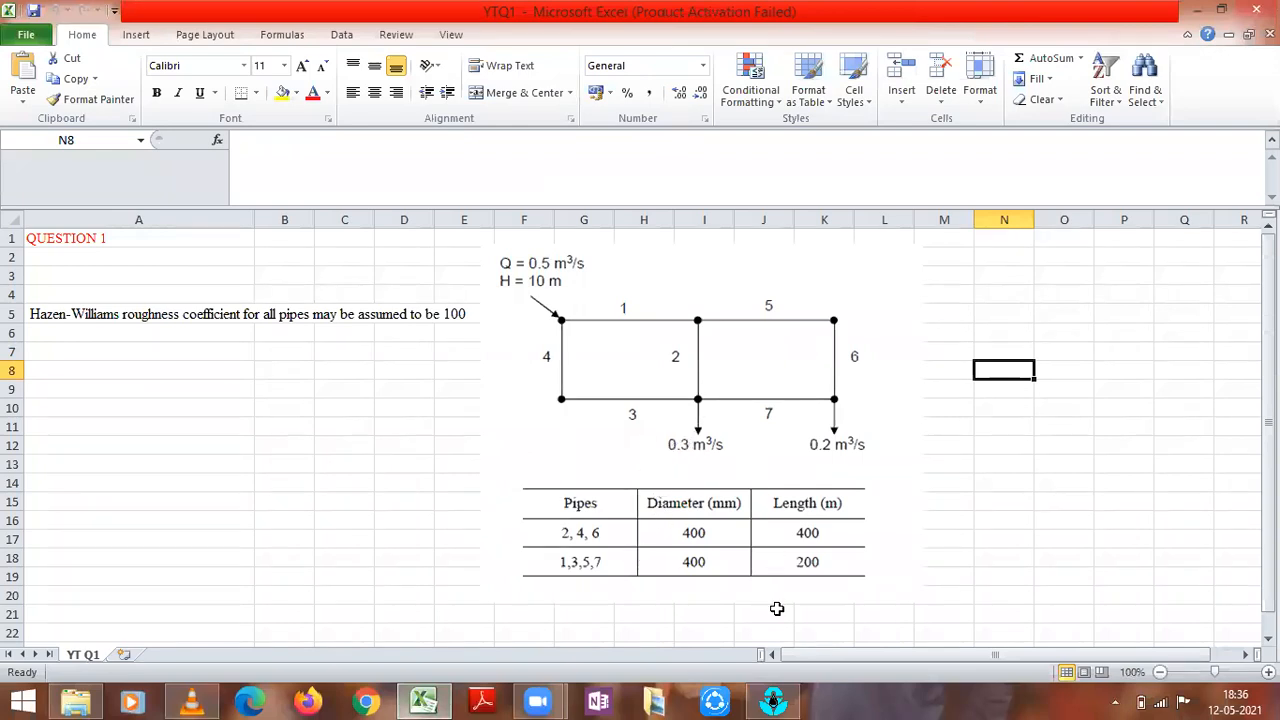
left_click(773, 700)
left_click(663, 448)
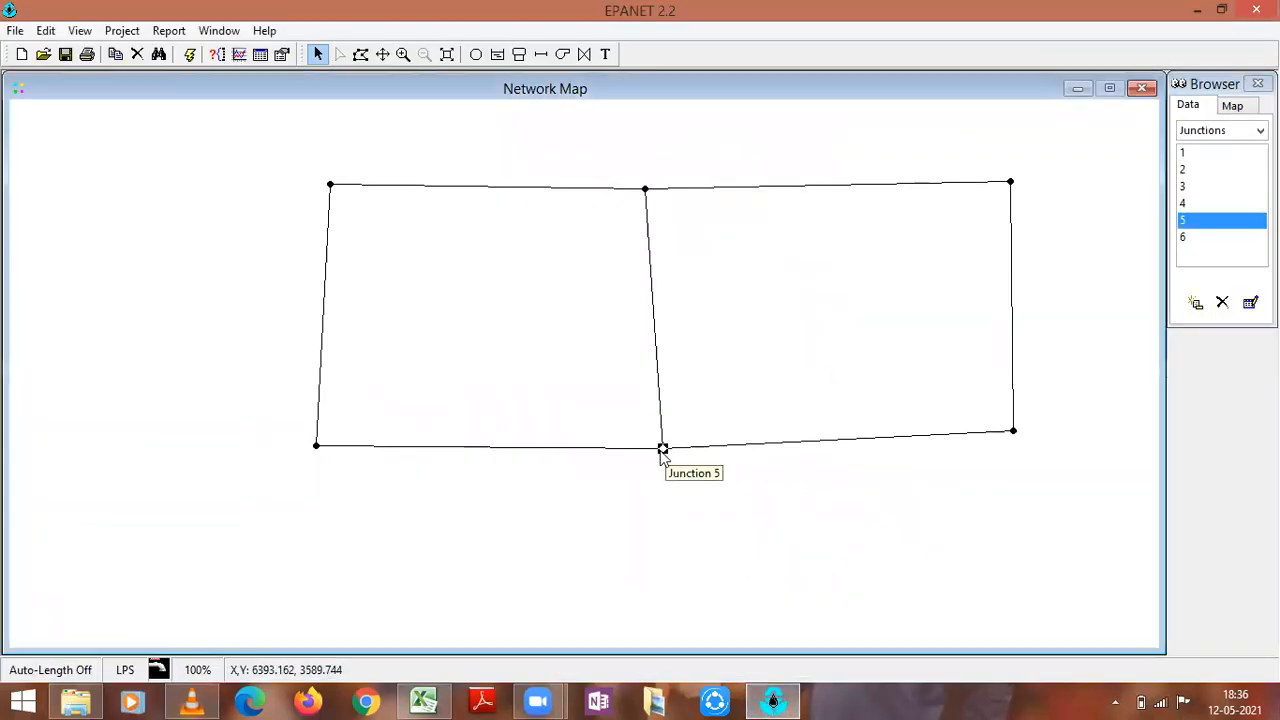
left_click(1250, 302)
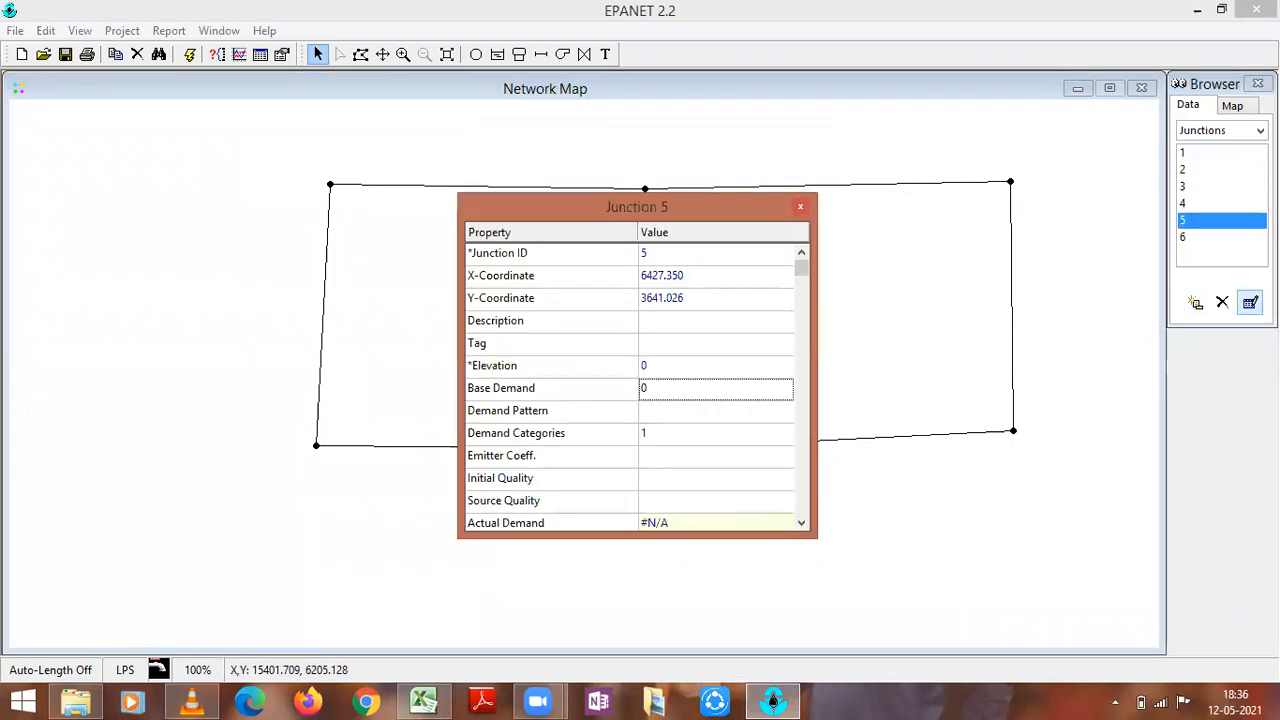
left_click(665, 389)
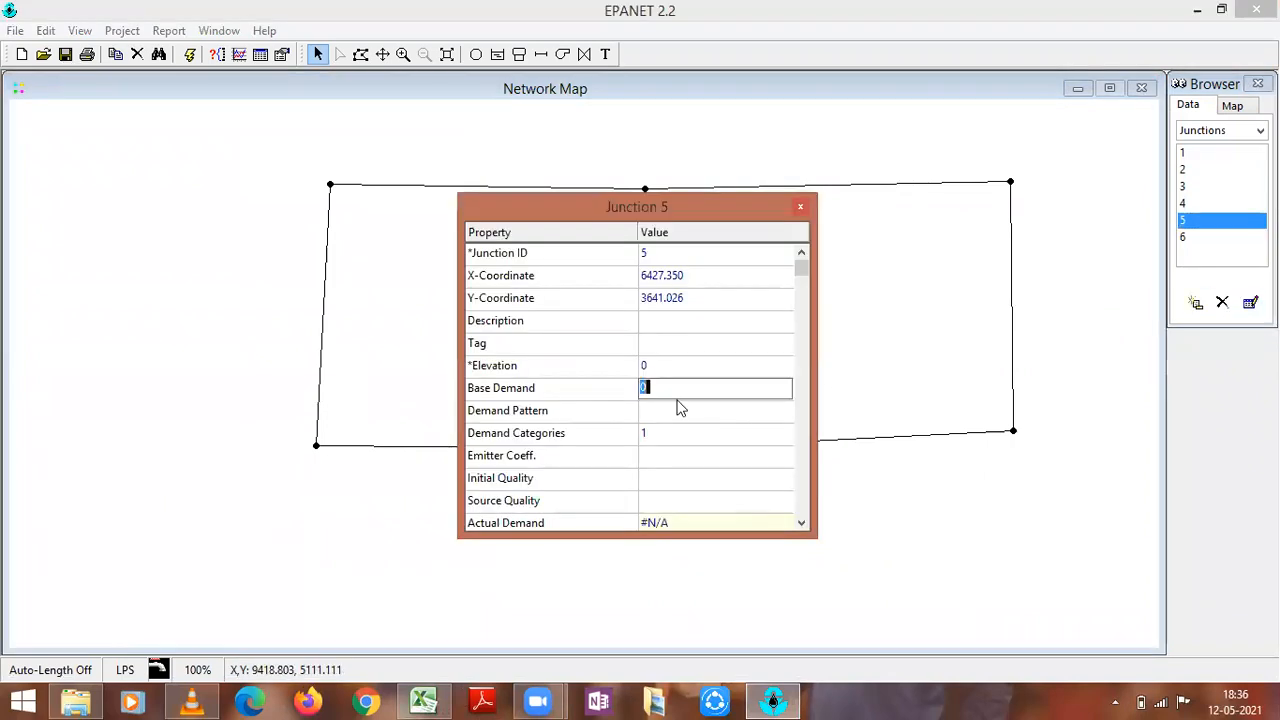
type("300")
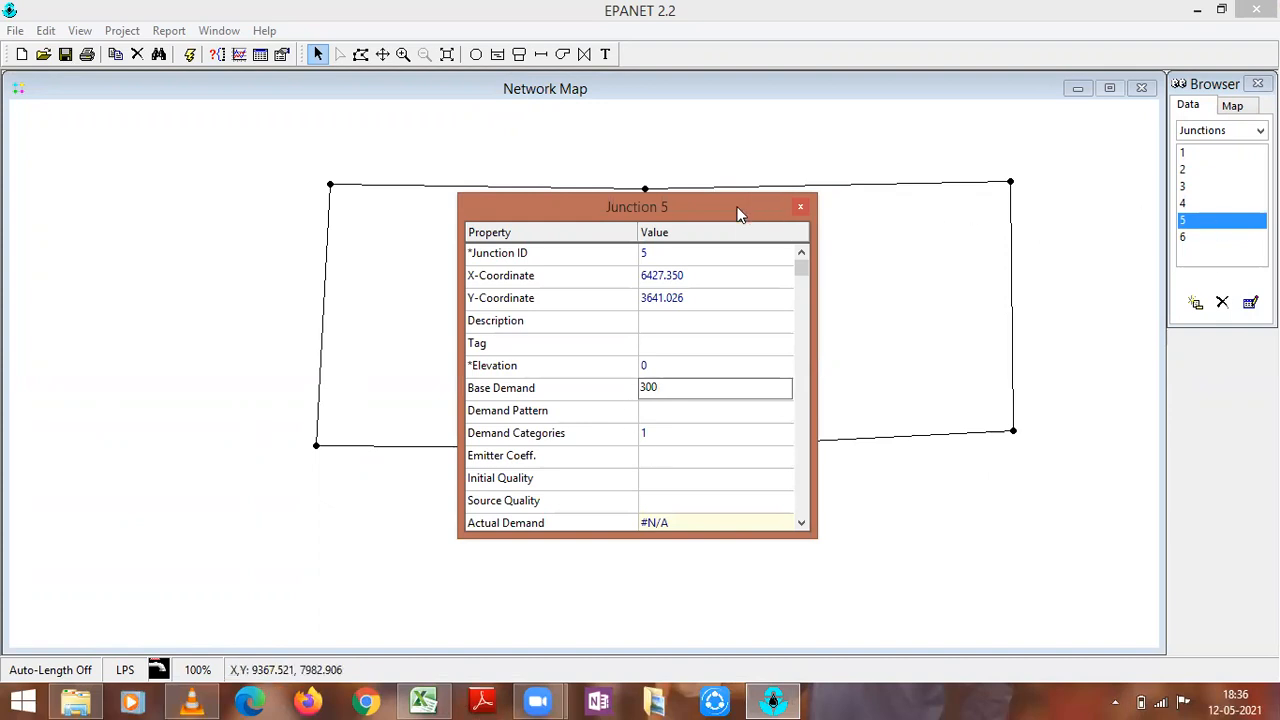
left_click_drag(471, 205, 472, 216)
left_click(805, 220)
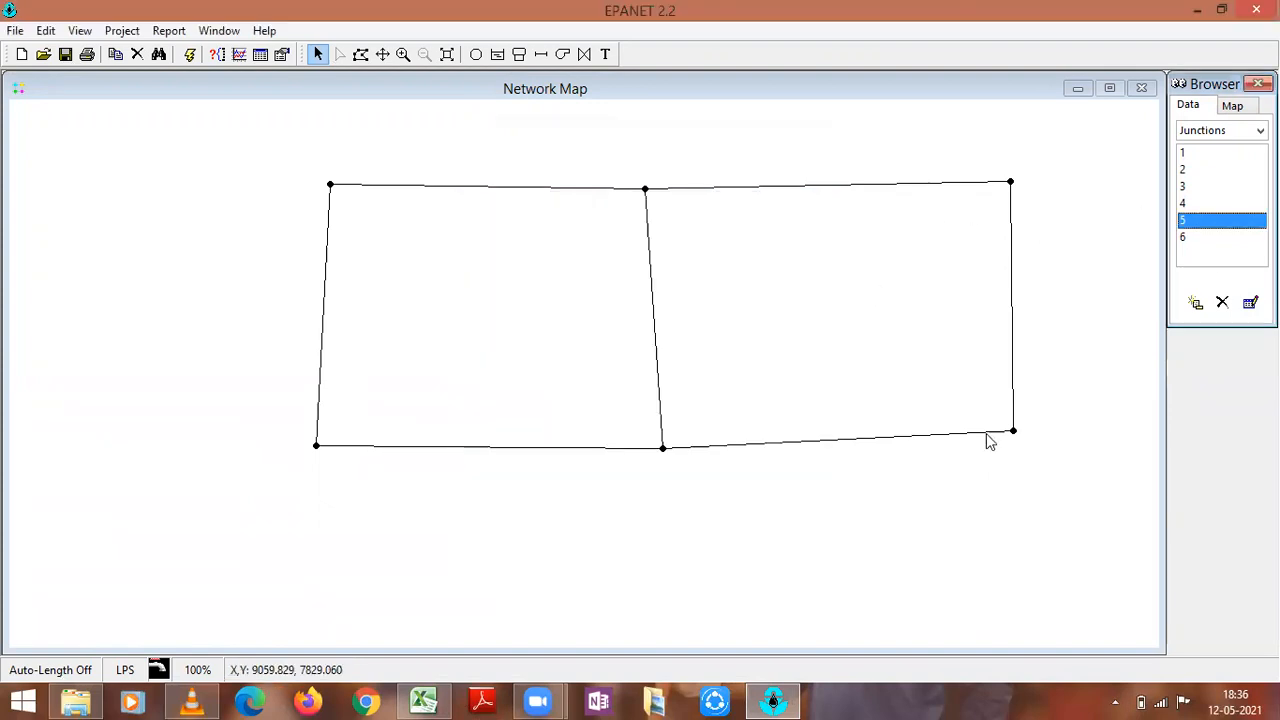
- Set the base demand of junction 4 to 200, checking the outflow in the Excel diagram, and close its properties
left_click(1012, 432)
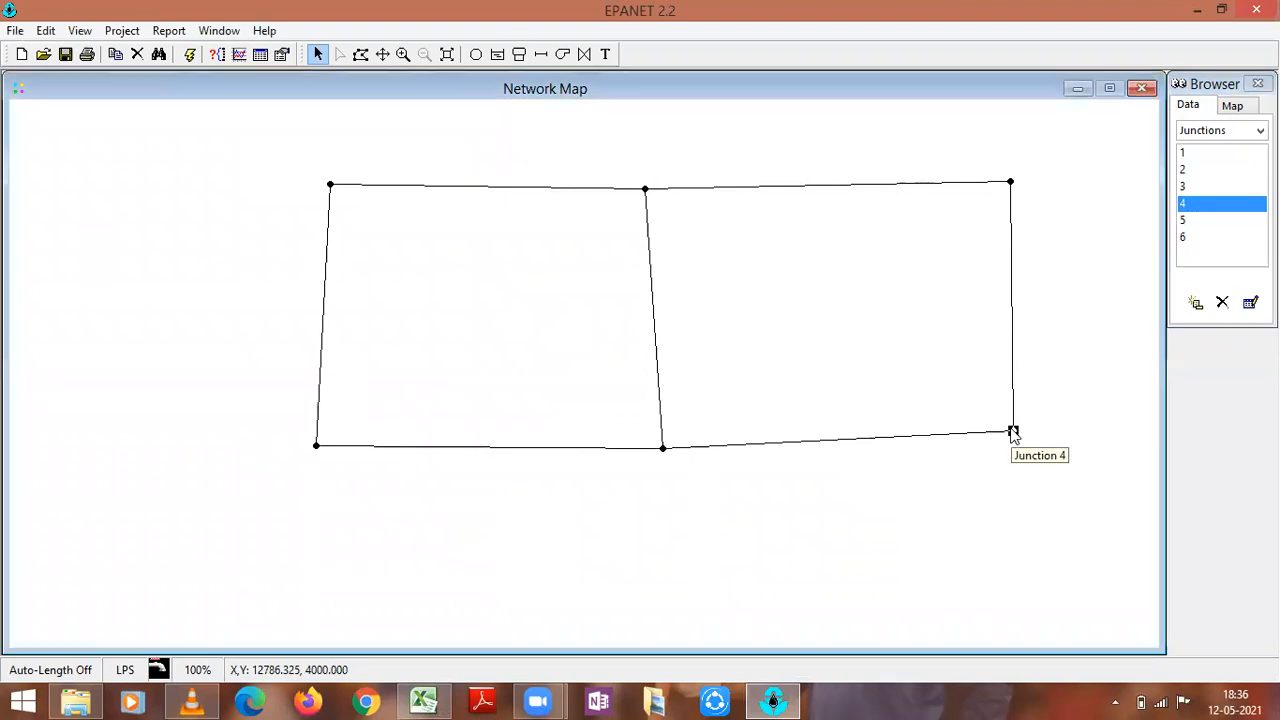
left_click(1250, 302)
left_click(420, 700)
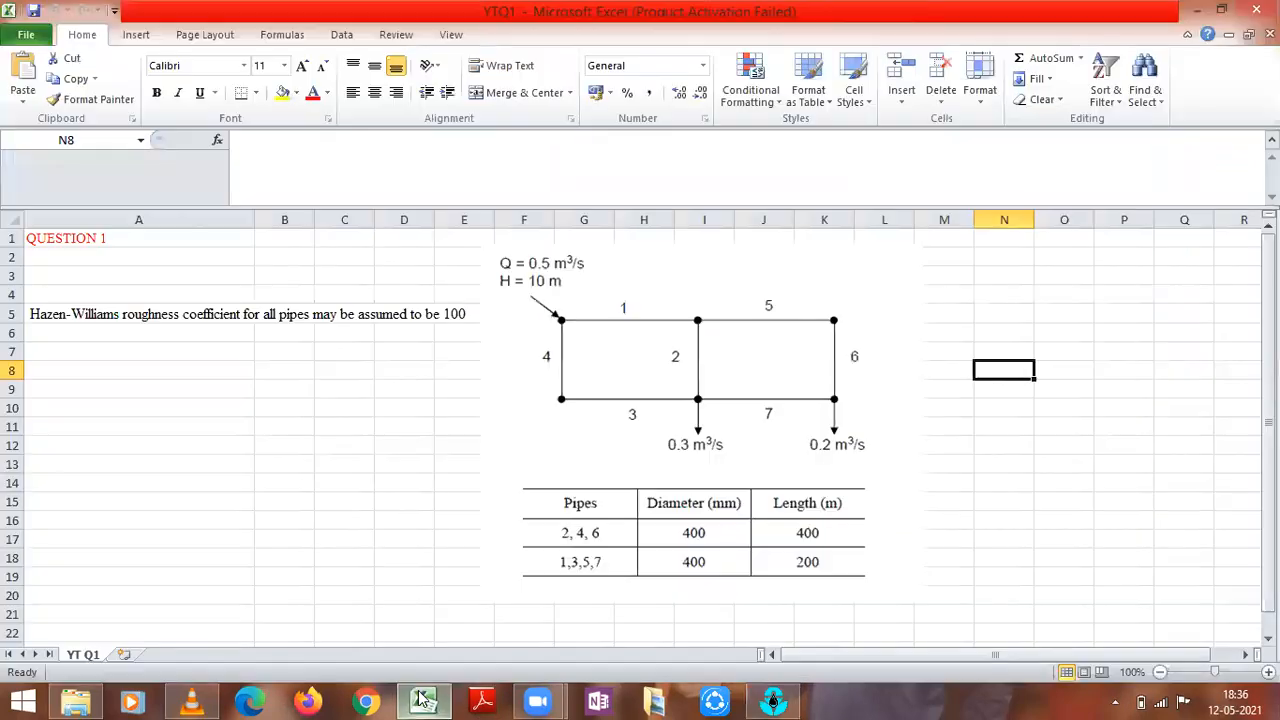
left_click(775, 700)
left_click(688, 385)
left_click(684, 393)
type("200")
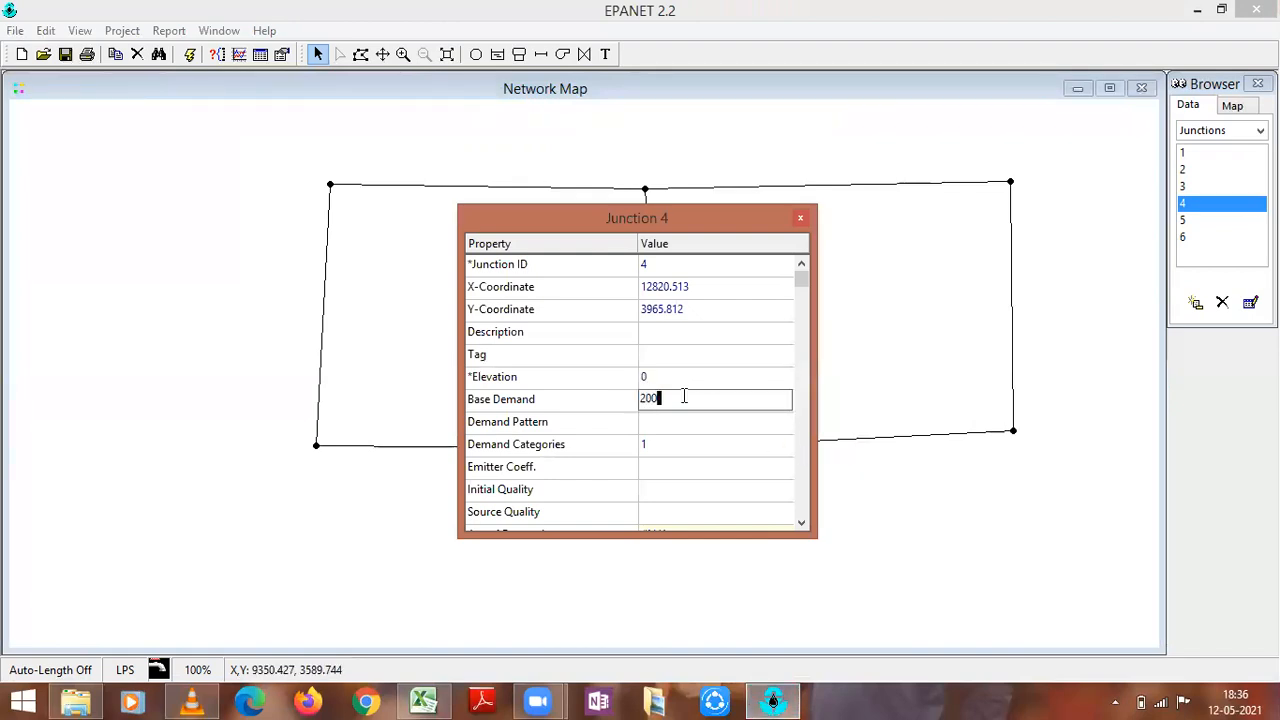
left_click(801, 218)
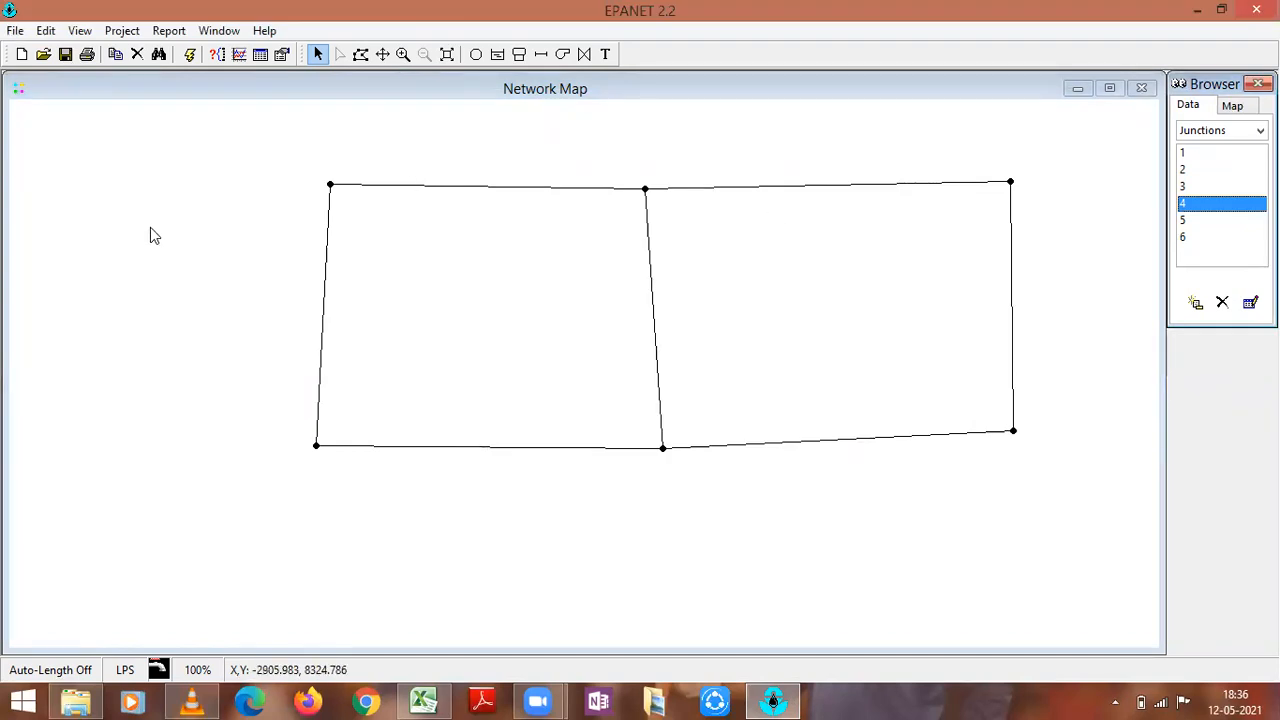
- Check the inflow and head in the Excel diagram, and place a reservoir in EPANET near junction 1 at about X -2479, Y 9863
left_click(426, 701)
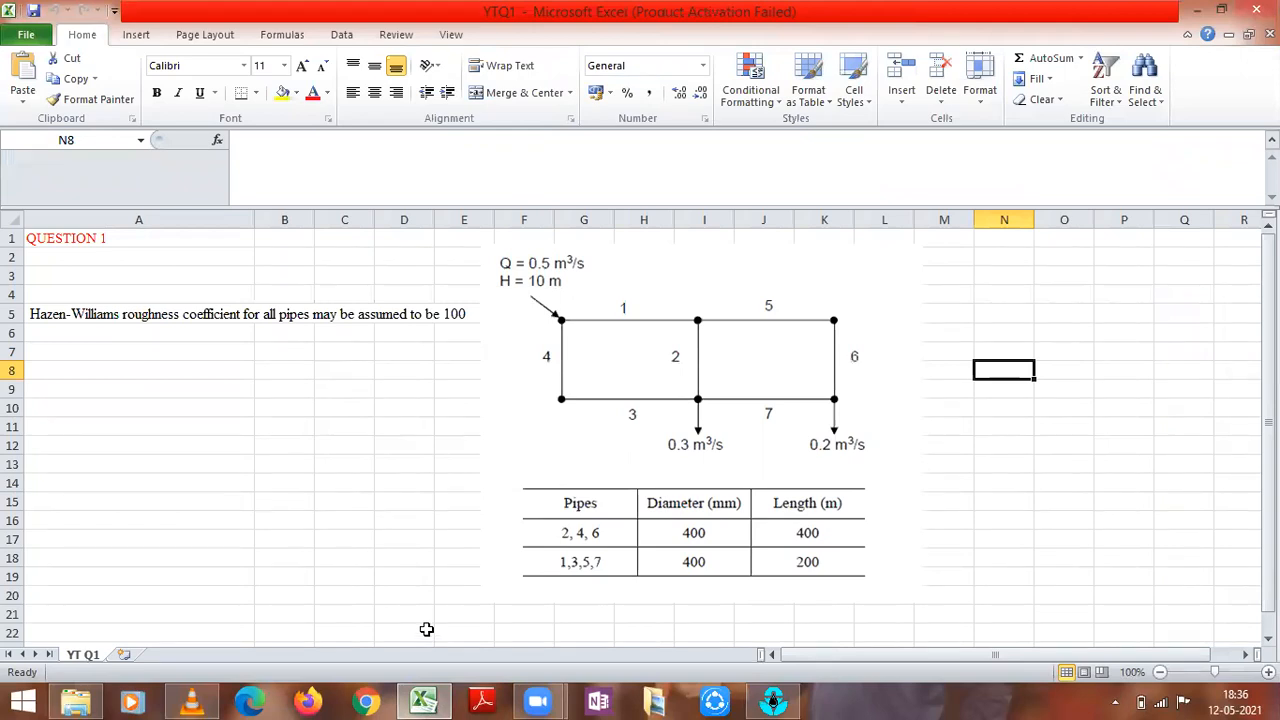
left_click(538, 288)
left_click(410, 369)
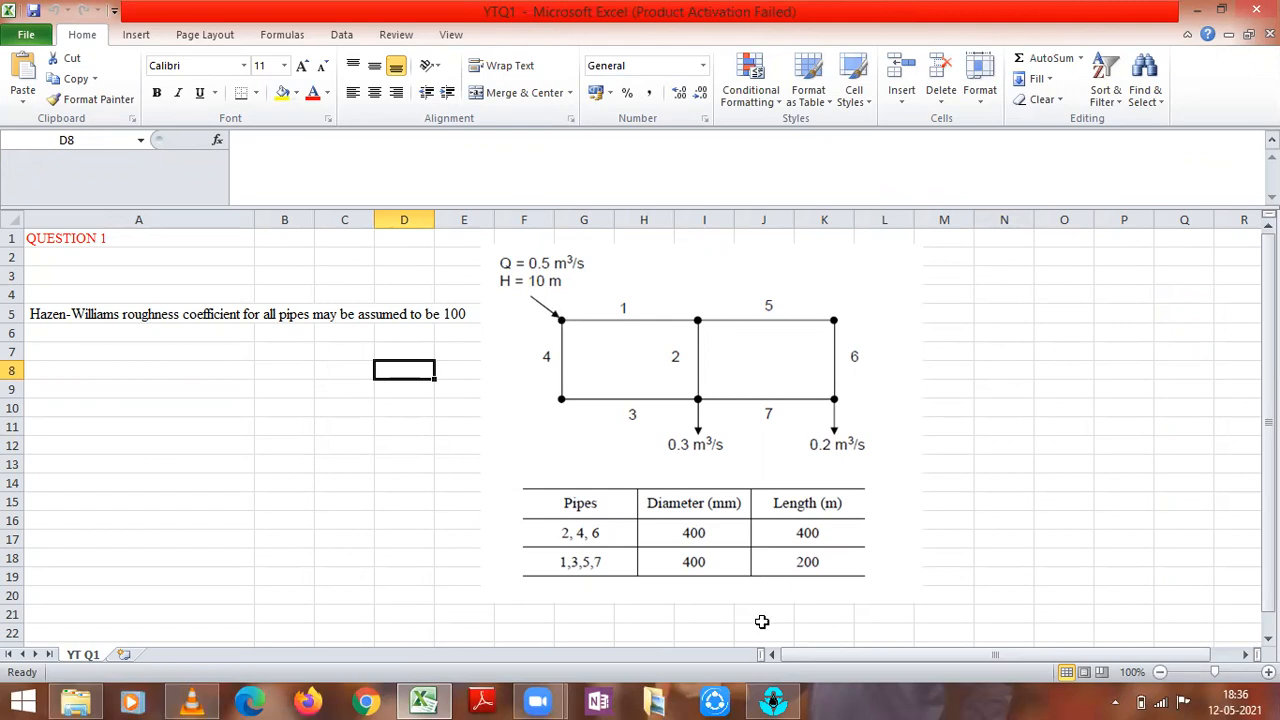
left_click(773, 700)
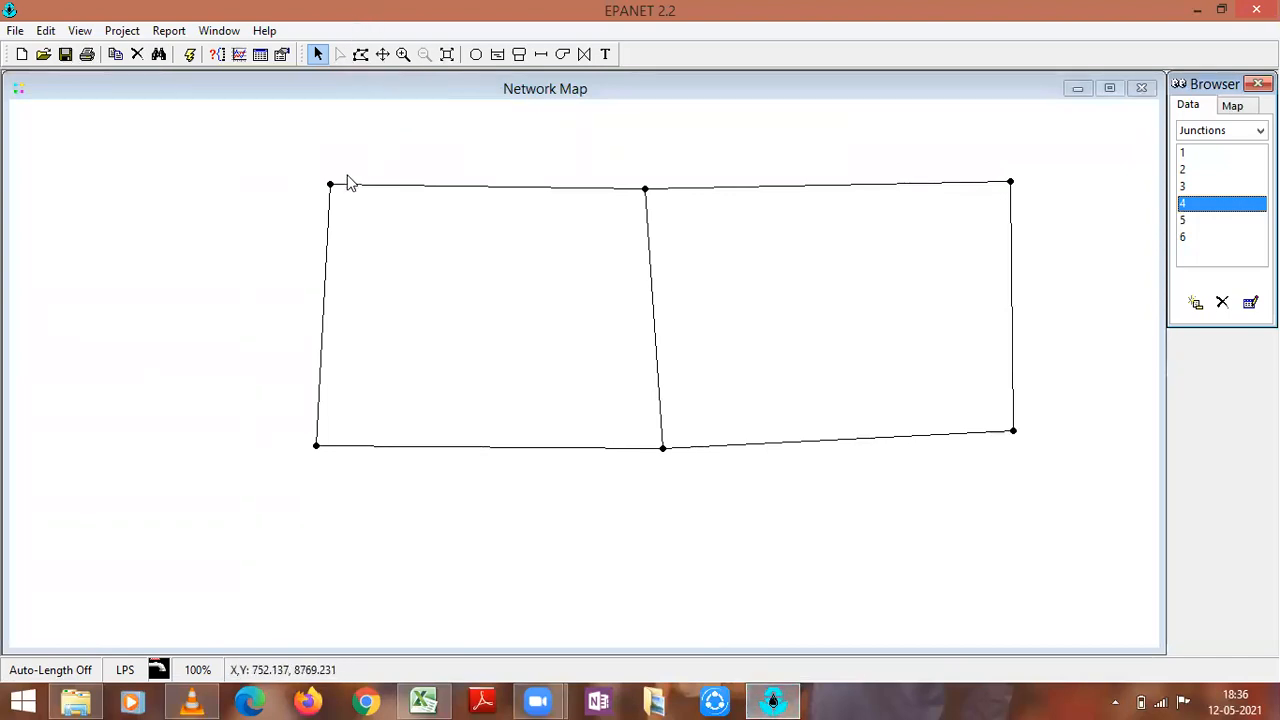
left_click(498, 57)
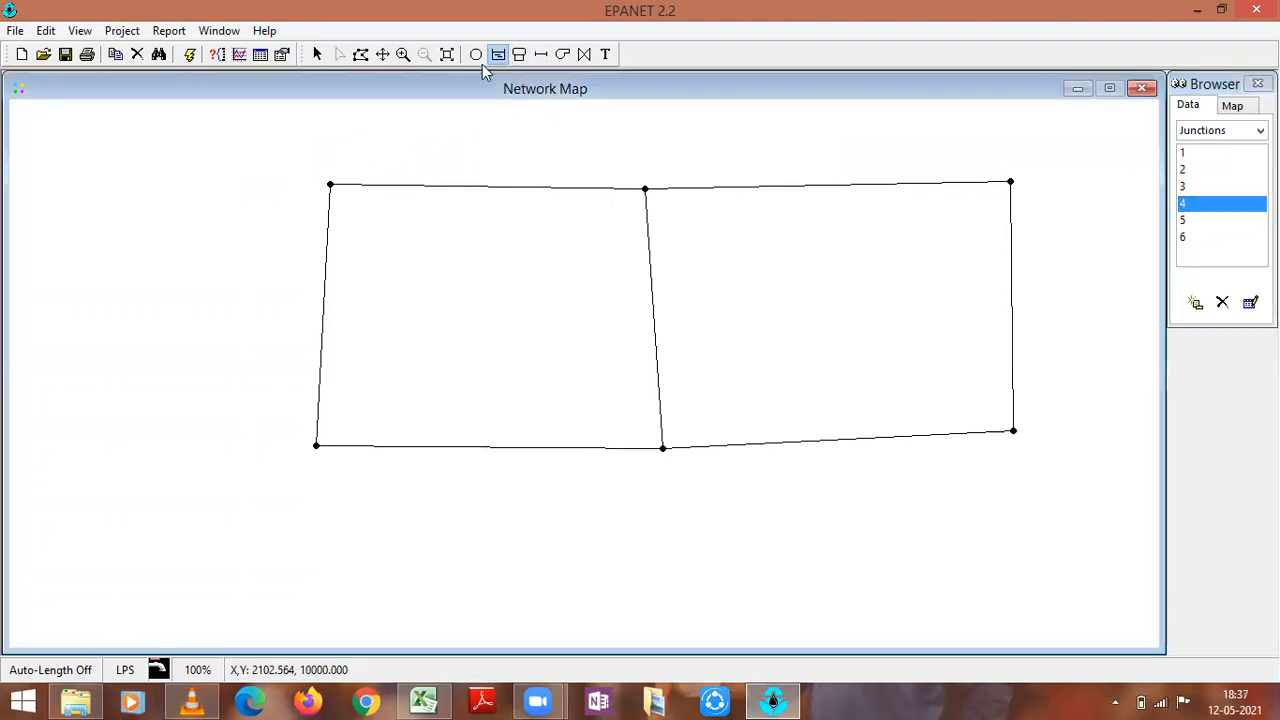
left_click(173, 106)
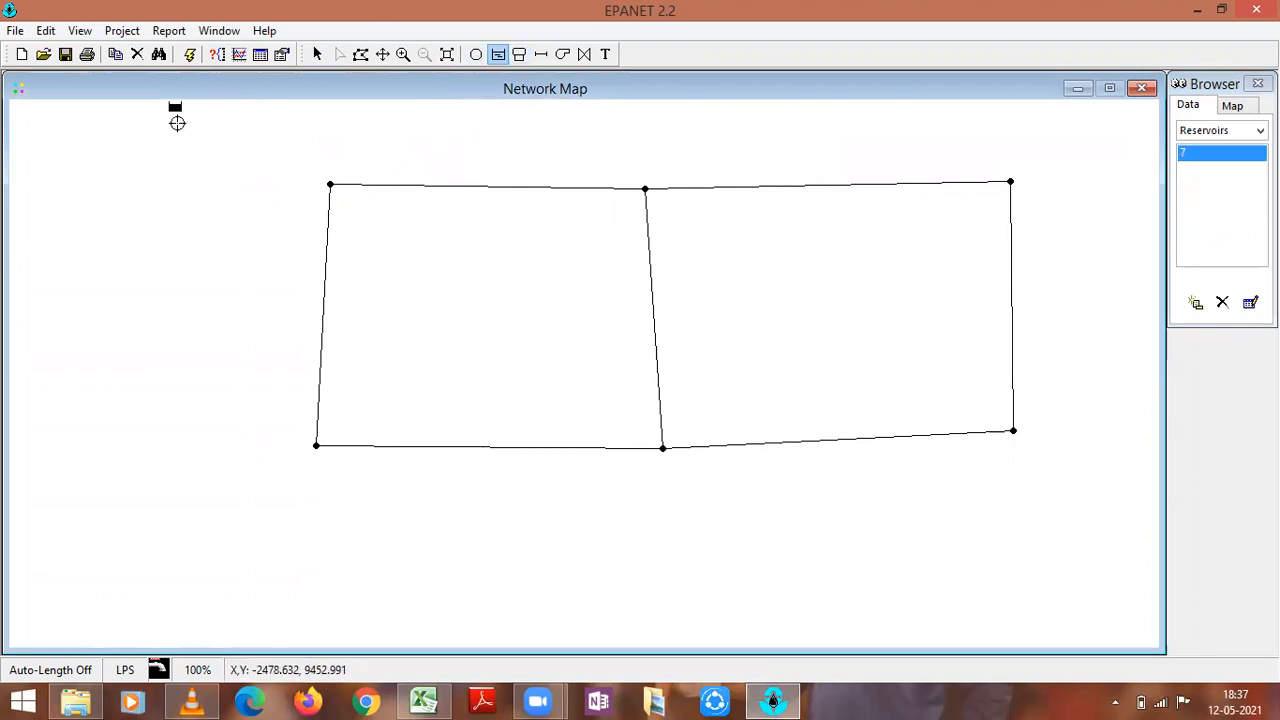
- Draw a pipe from the new reservoir to junction 1
left_click(541, 54)
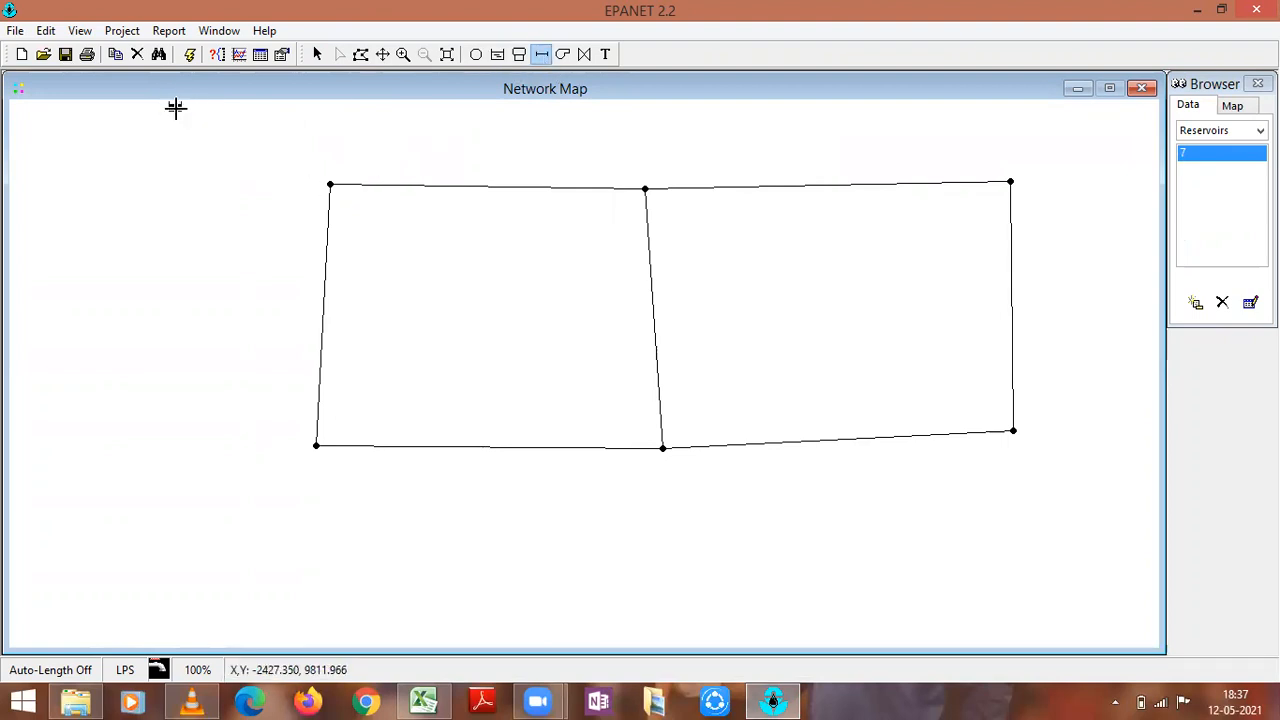
left_click(175, 108)
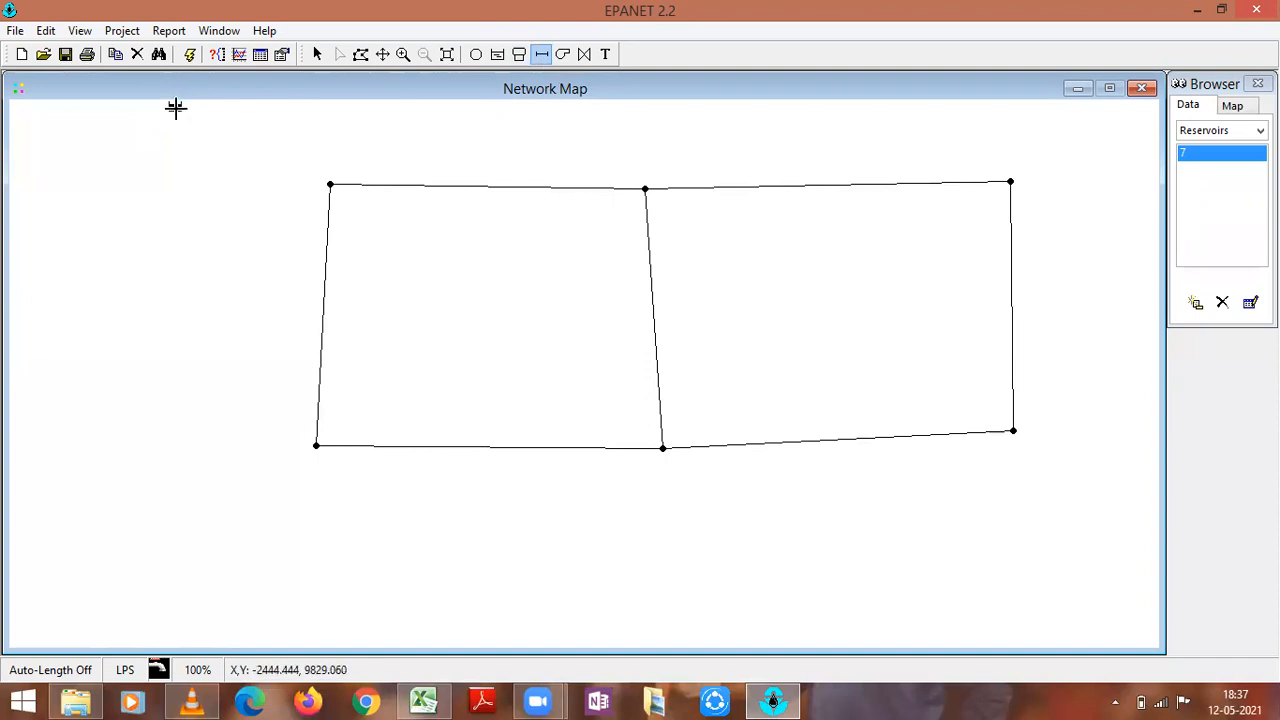
left_click(330, 184)
right_click(364, 155)
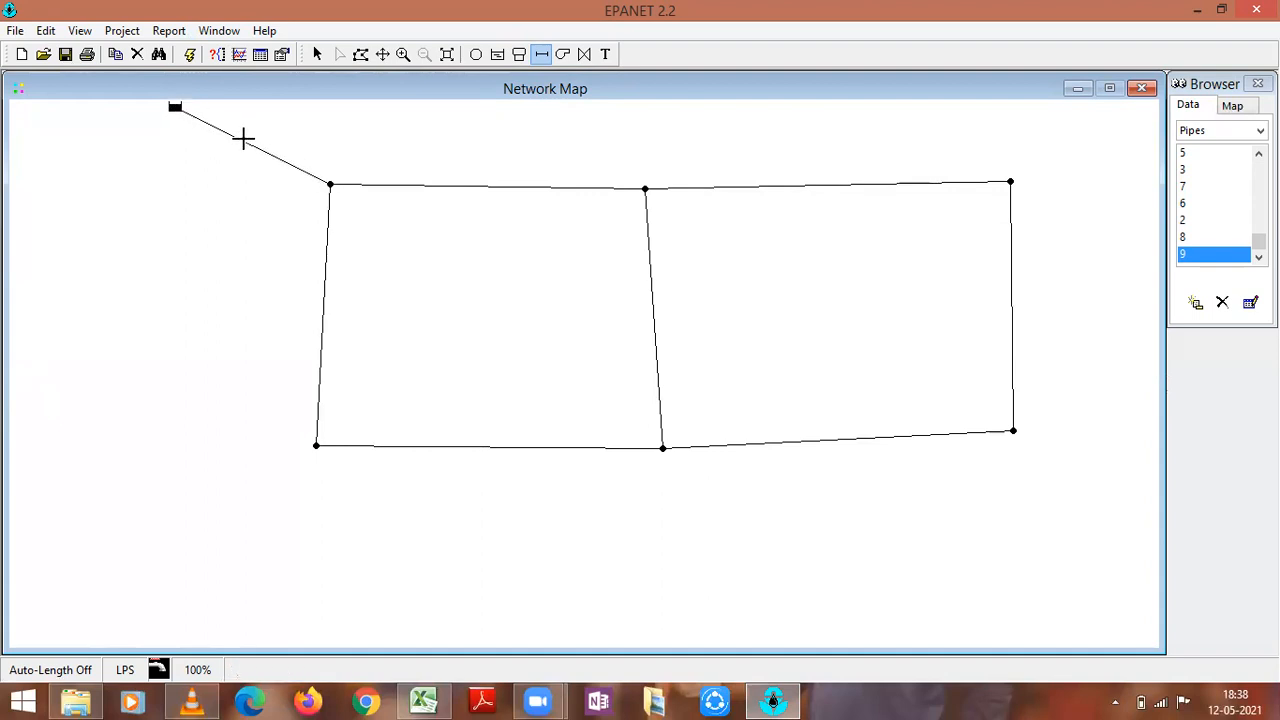
- Set the length of the pipe between the reservoir and junction 1 to 1 and its diameter to 1000, and close its properties
left_click(1250, 302)
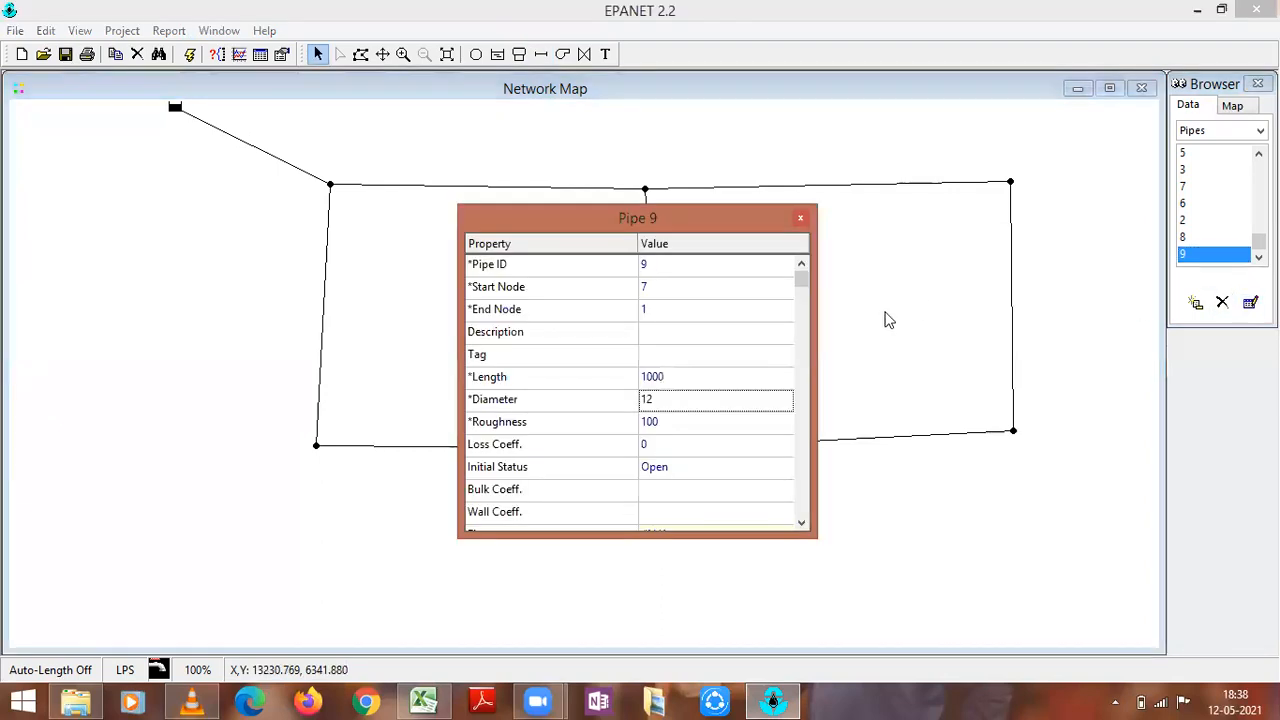
left_click(697, 377)
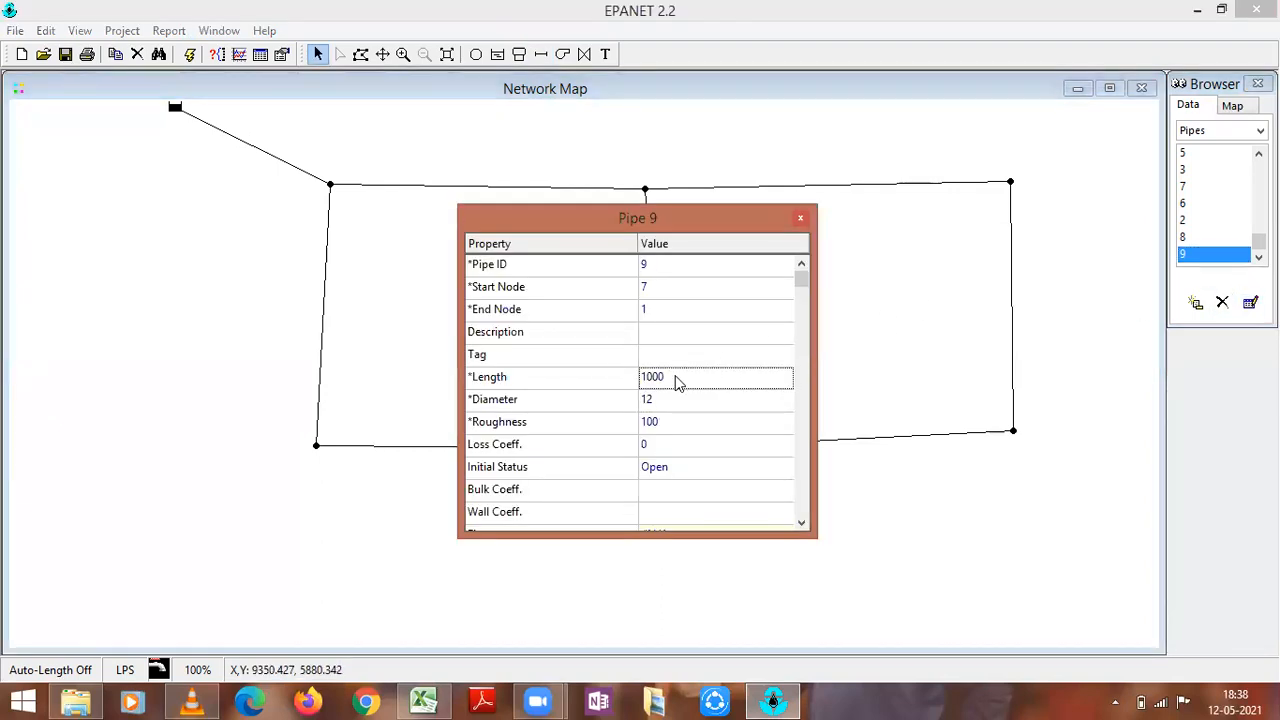
key("BackSpace")
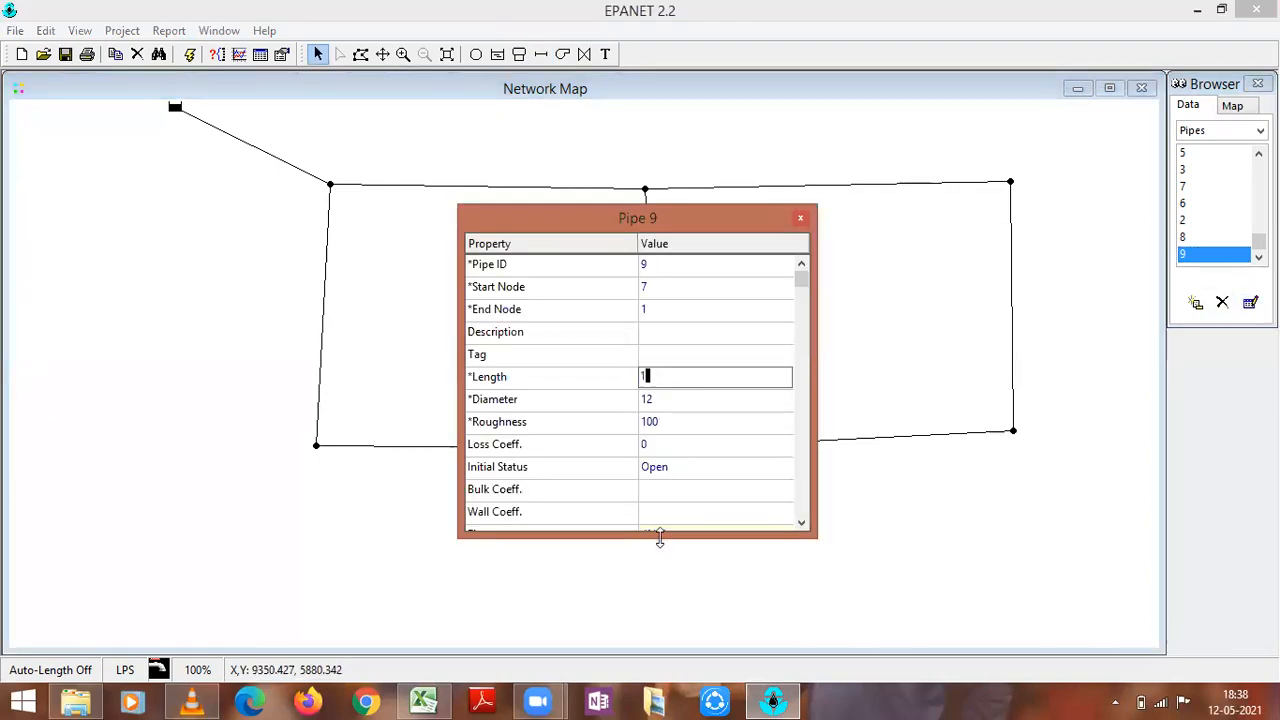
type("1")
left_click(668, 400)
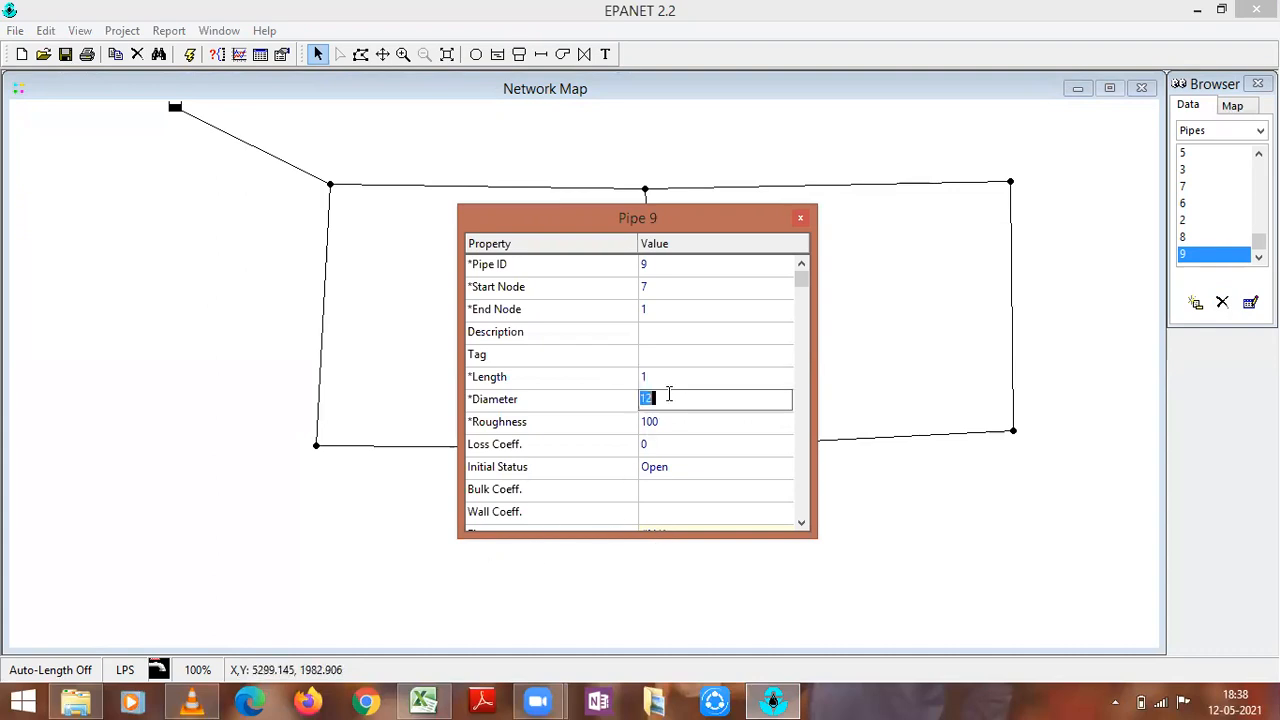
type("1000")
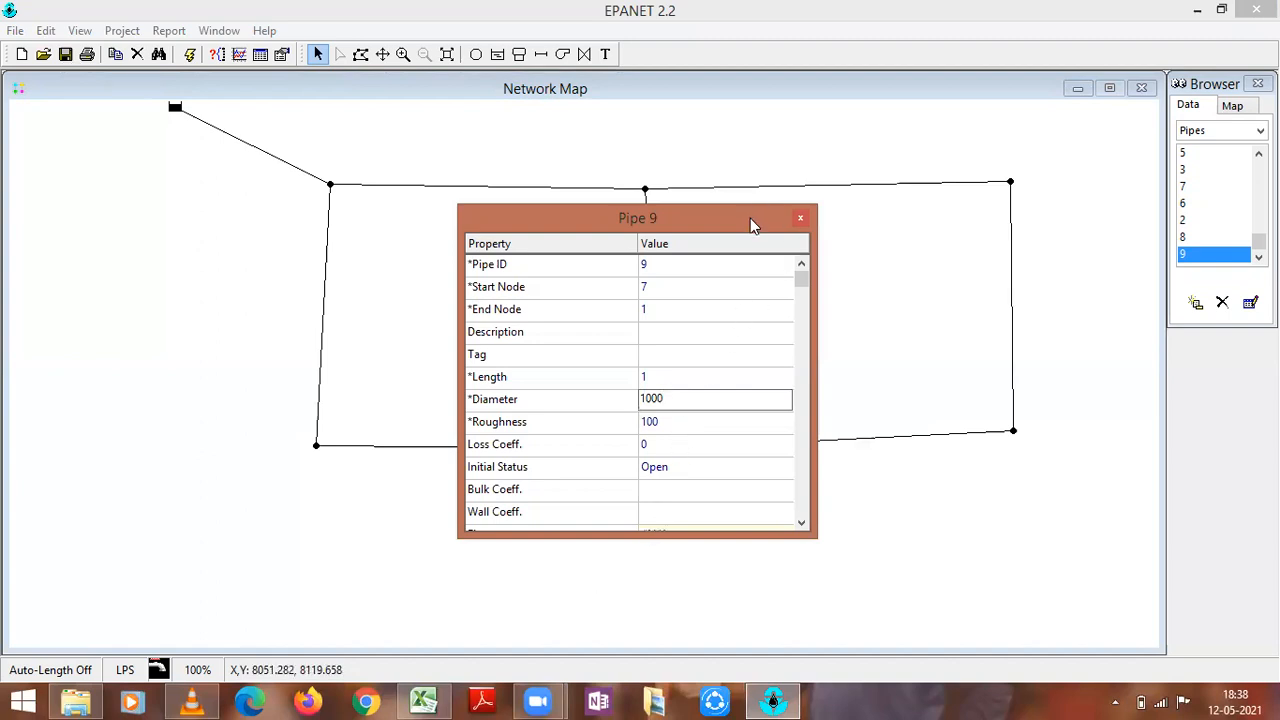
left_click_drag(750, 218, 428, 488)
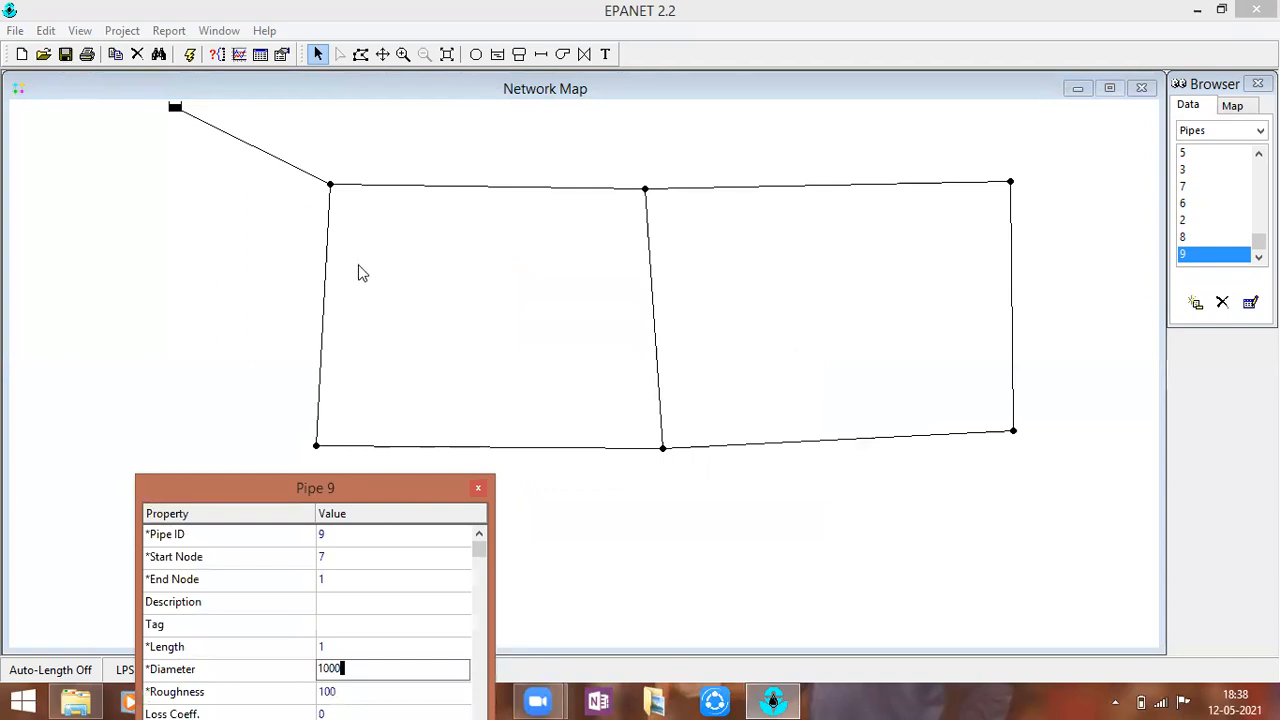
left_click(477, 487)
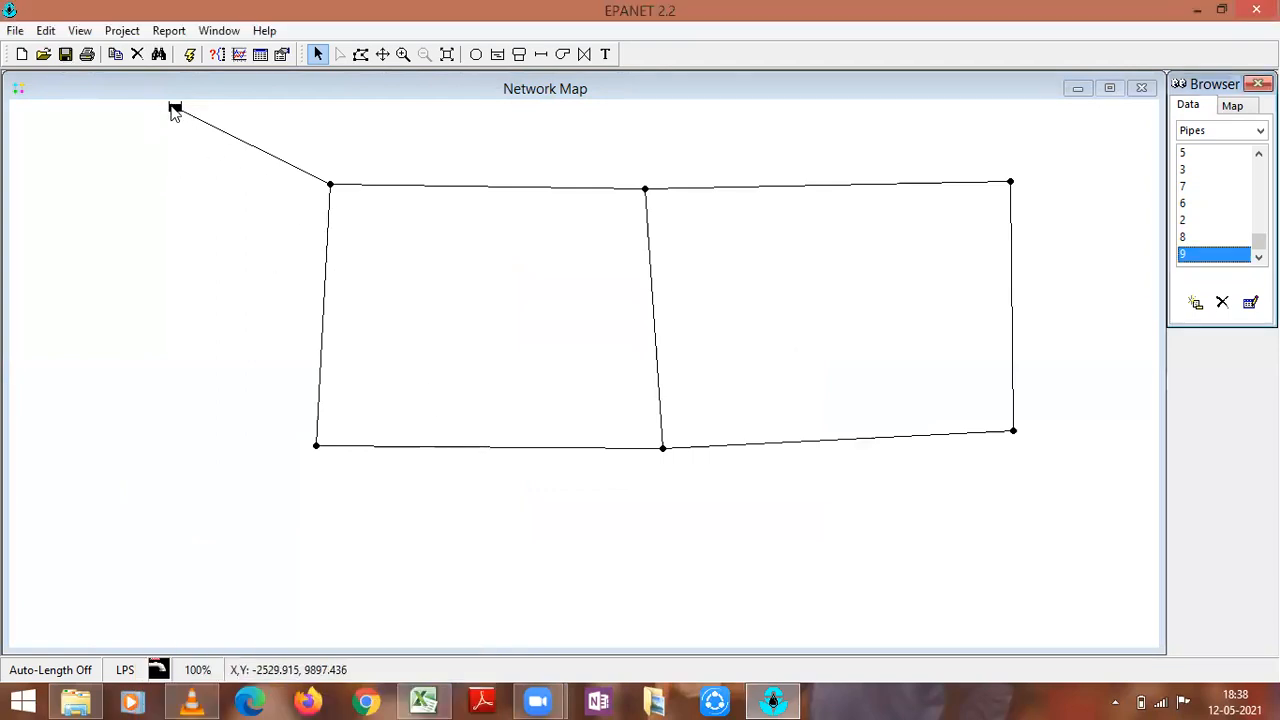
- Set the total head of the reservoir to 10 and close its properties
left_click(174, 108)
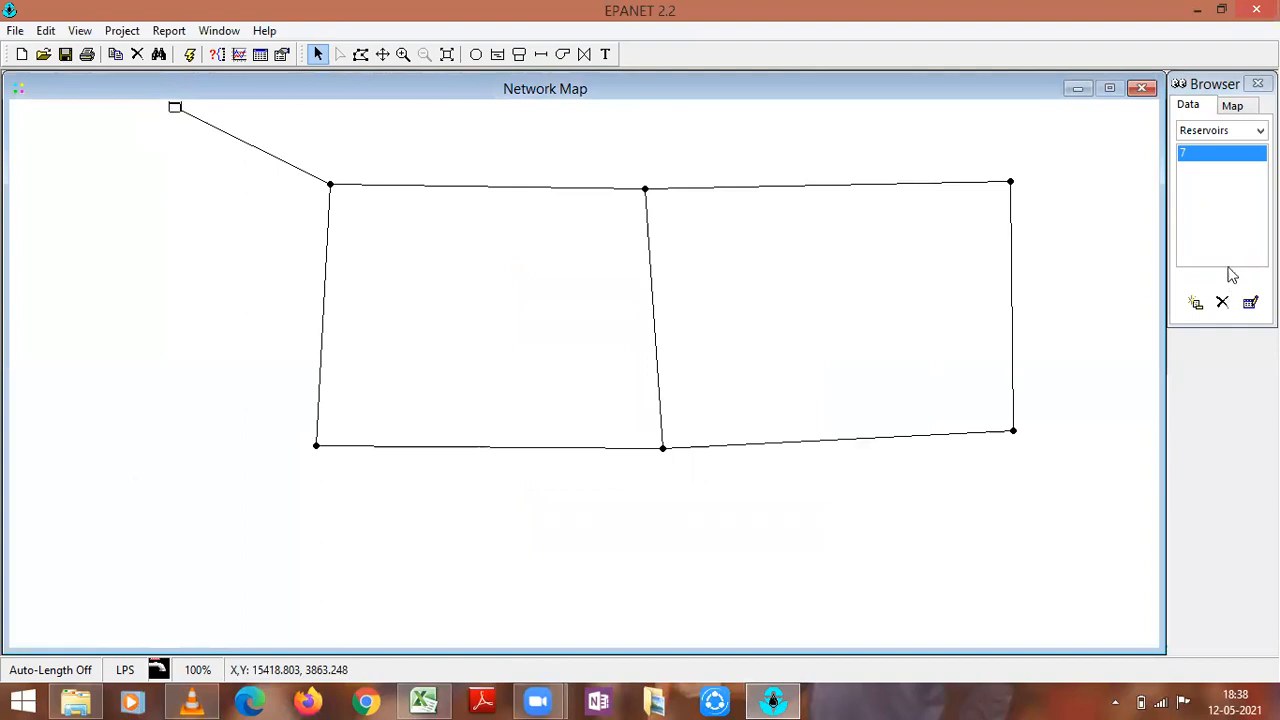
left_click(1249, 304)
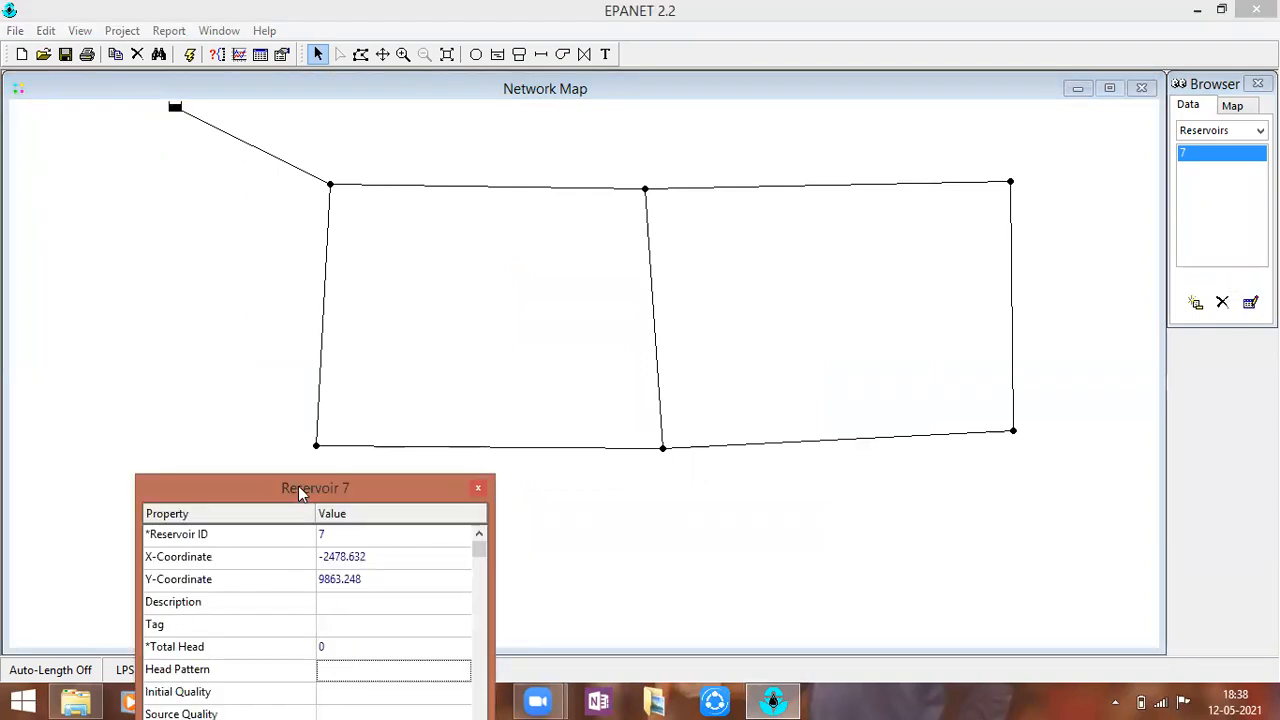
left_click_drag(298, 486, 433, 259)
left_click(475, 422)
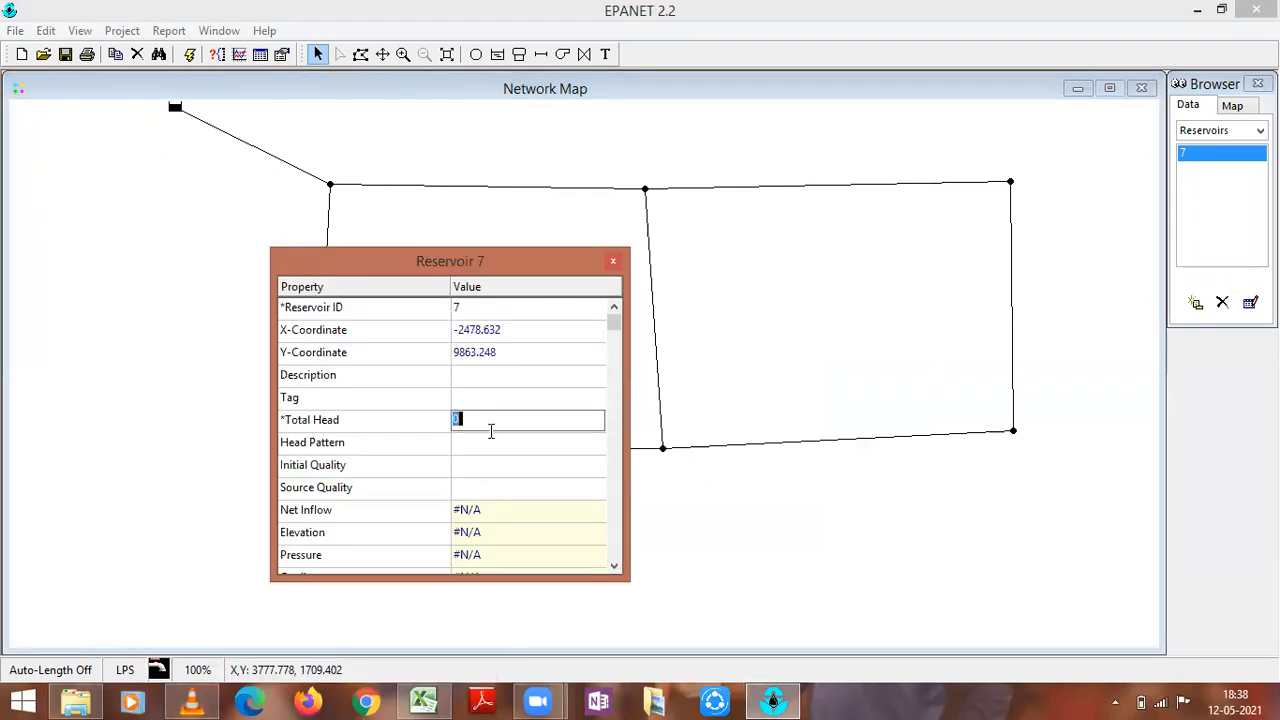
key("BackSpace")
mouse_move(403, 698)
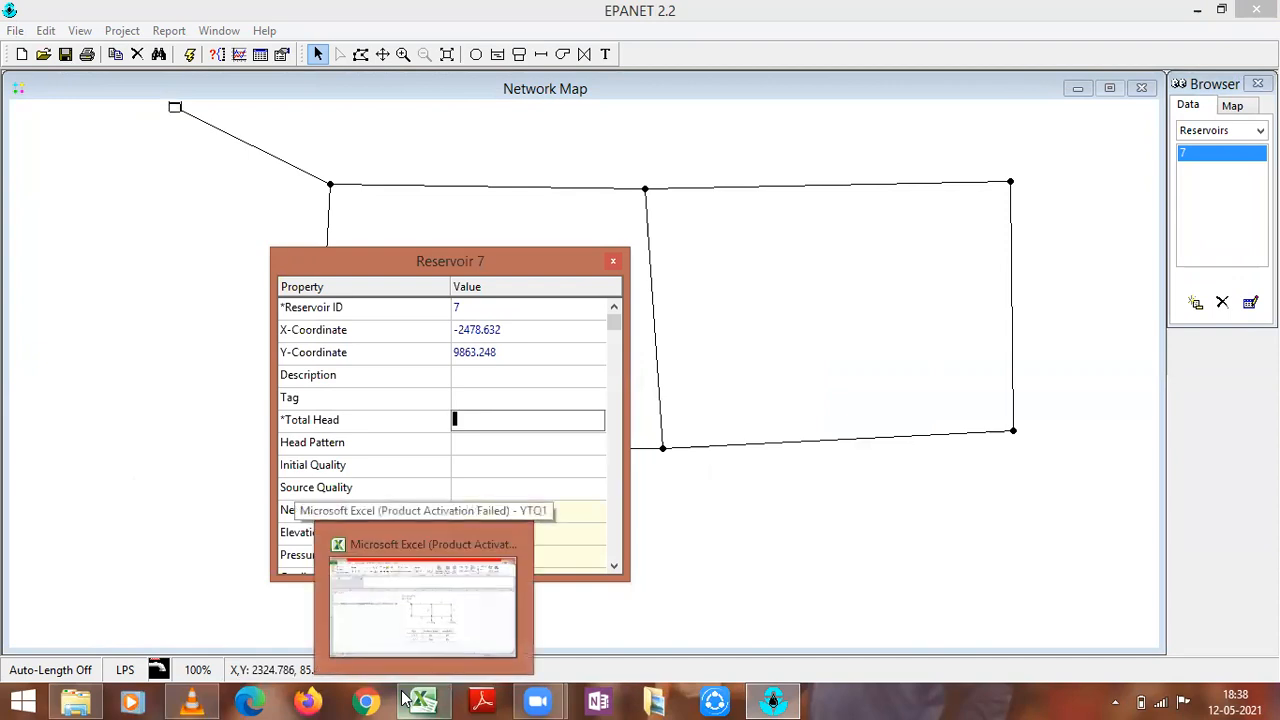
type("10")
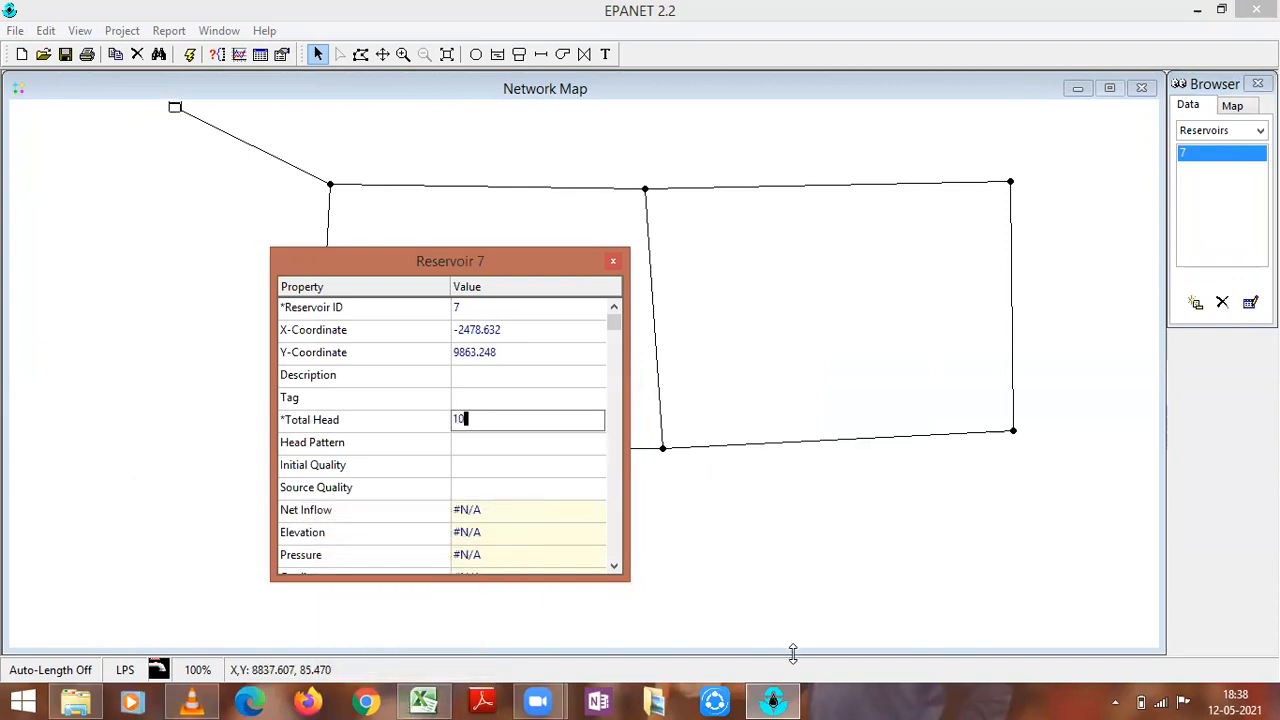
left_click(614, 263)
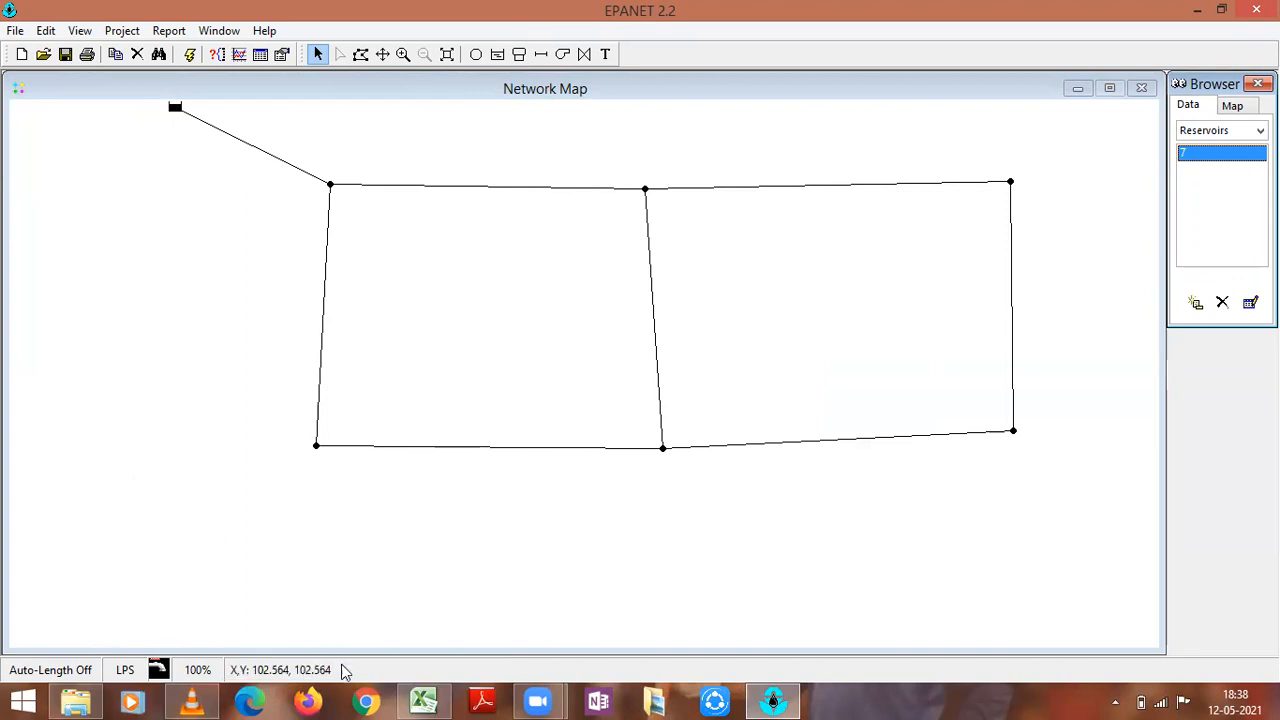
- Review the question data in Excel, return to EPANET and run the network analysis
left_click(421, 701)
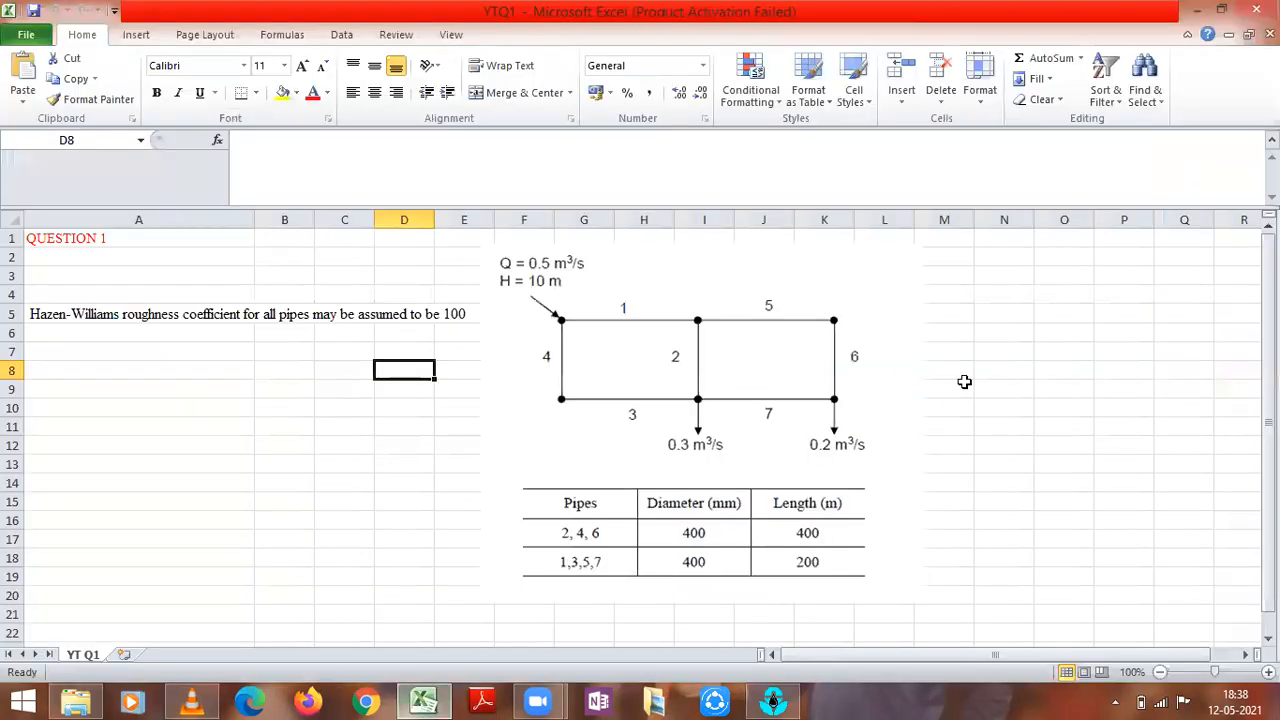
left_click(776, 699)
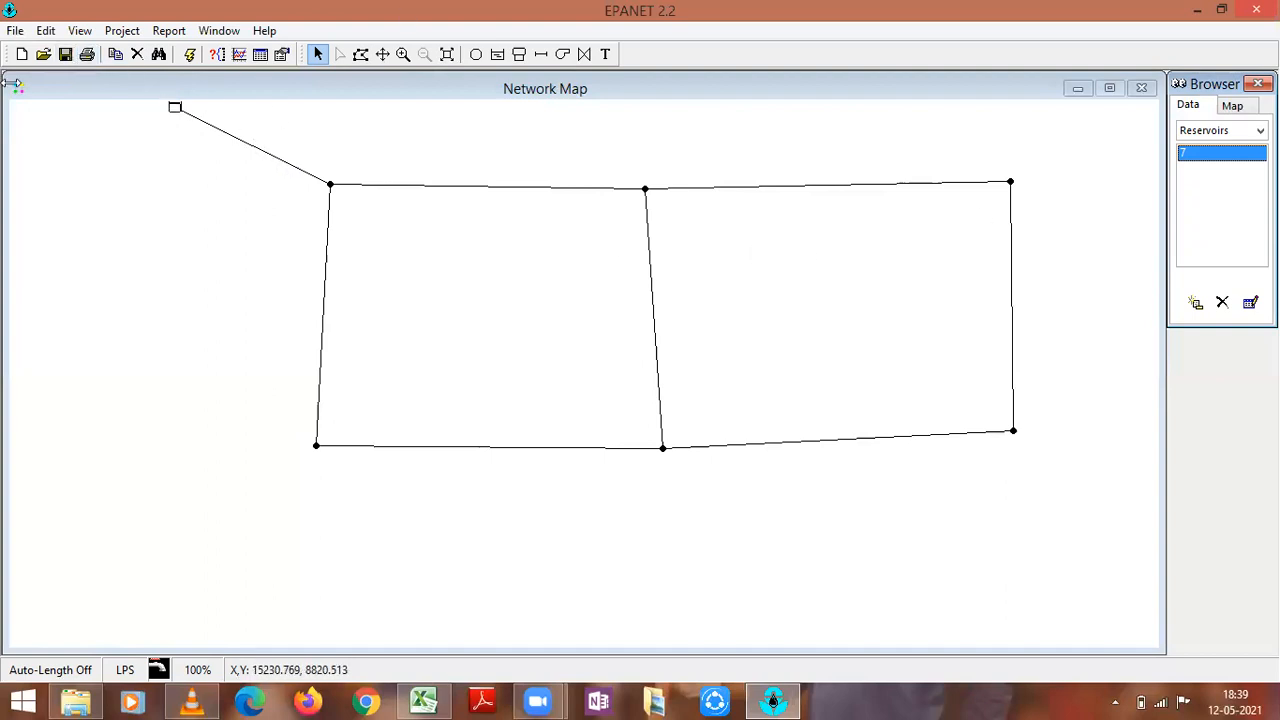
left_click(190, 57)
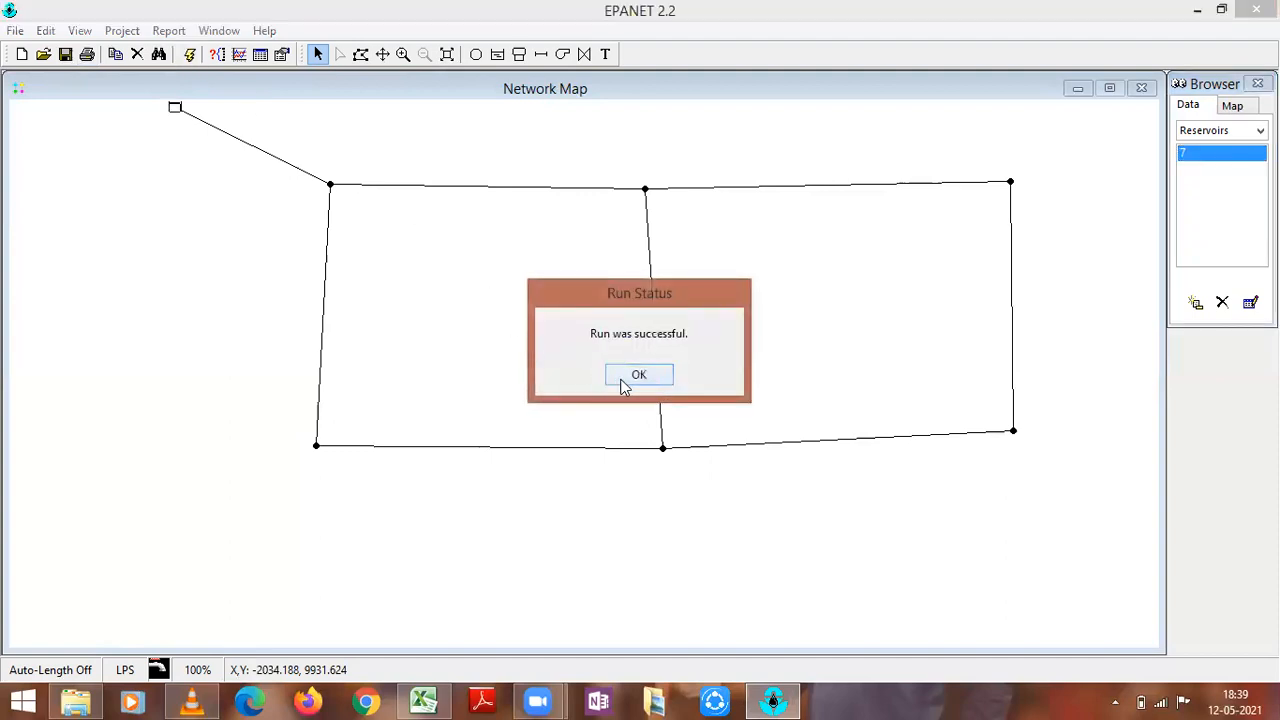
- Dismiss the run status and enable the display of node IDs, node values and link IDs in the map's notation options
left_click(635, 376)
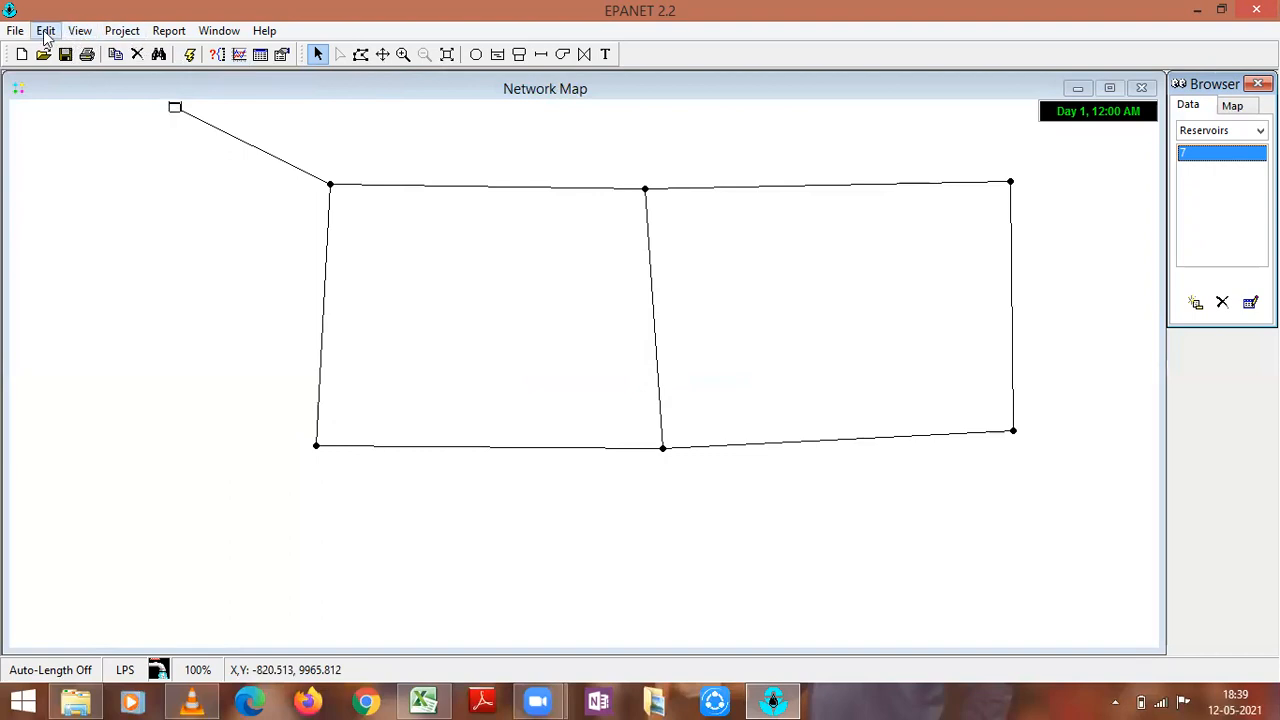
left_click(85, 42)
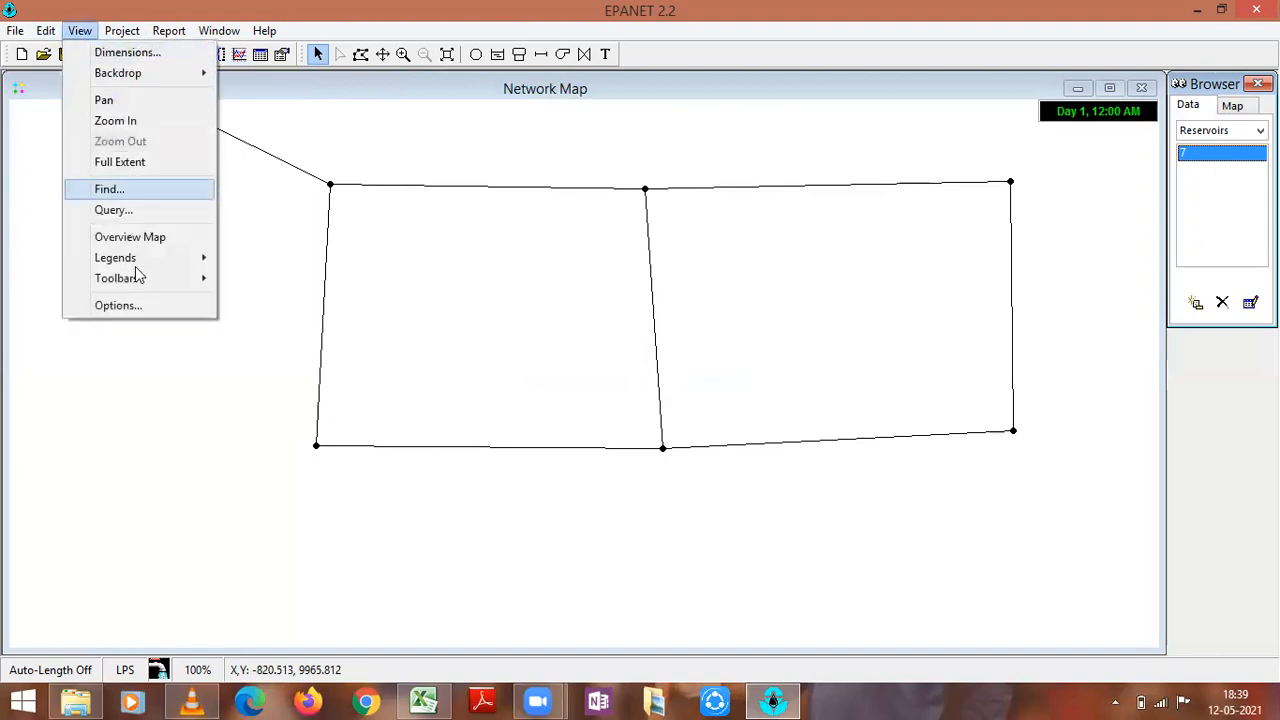
left_click(124, 306)
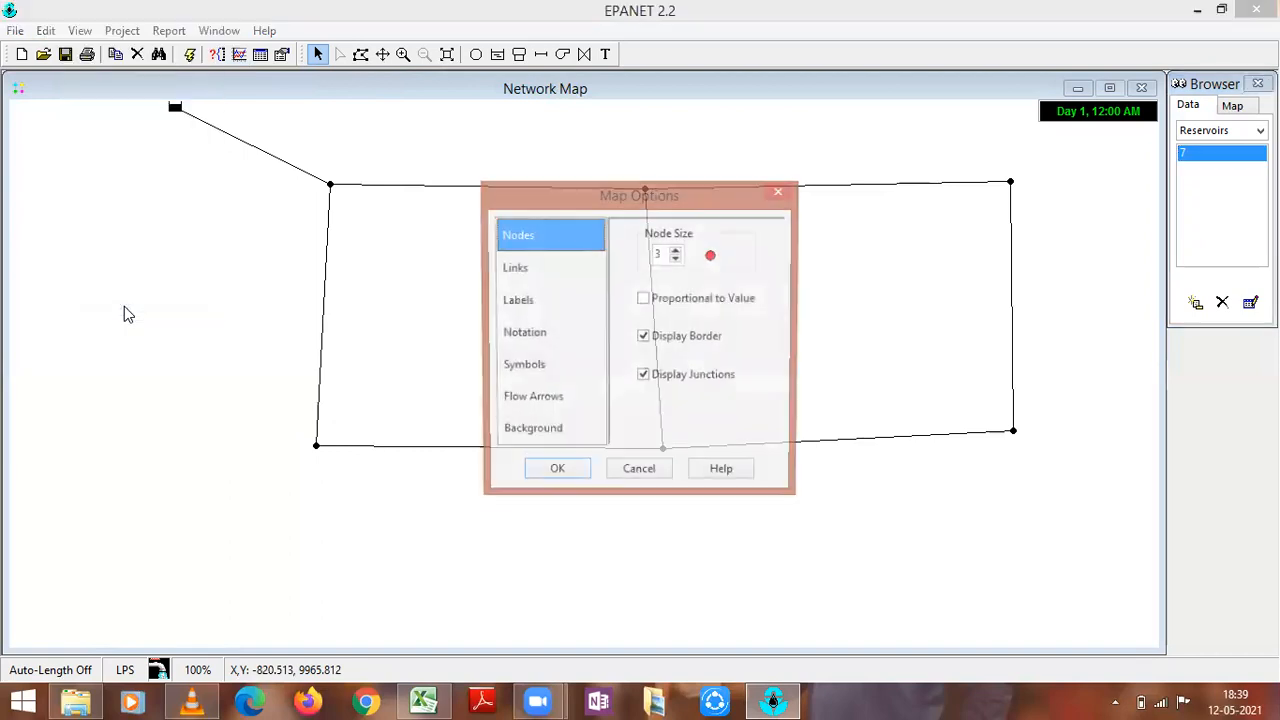
left_click(542, 266)
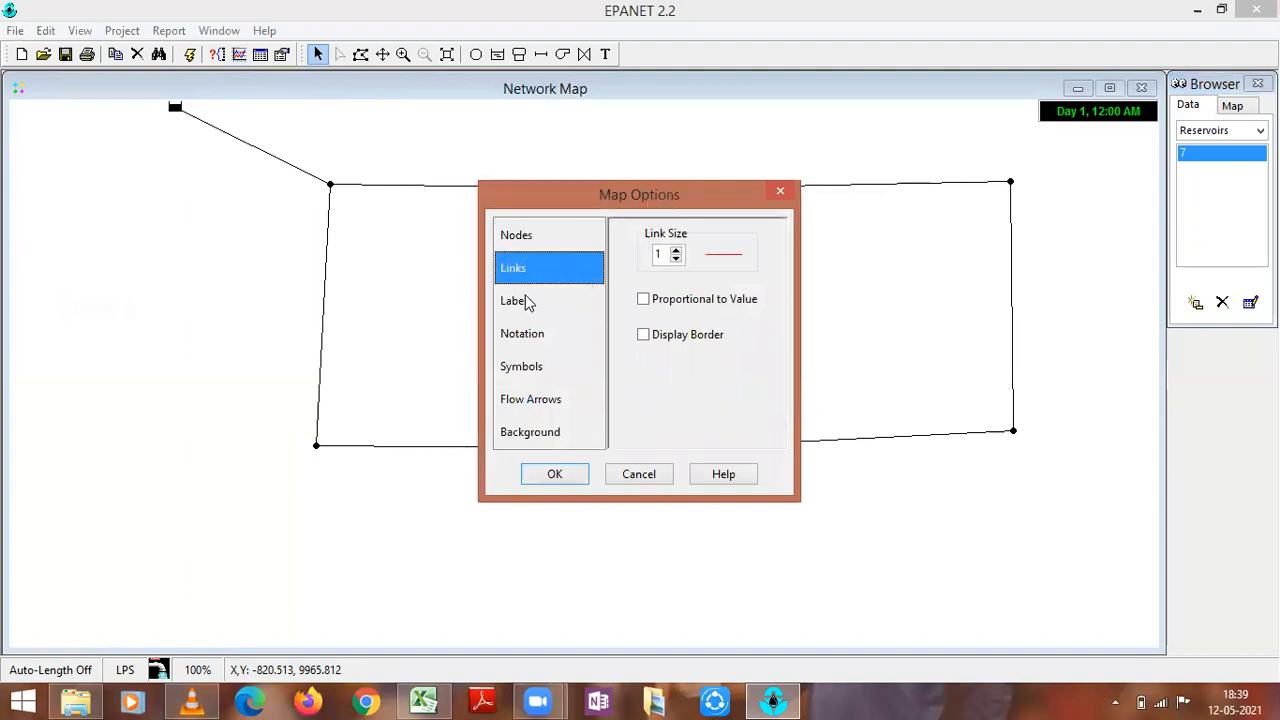
left_click(529, 303)
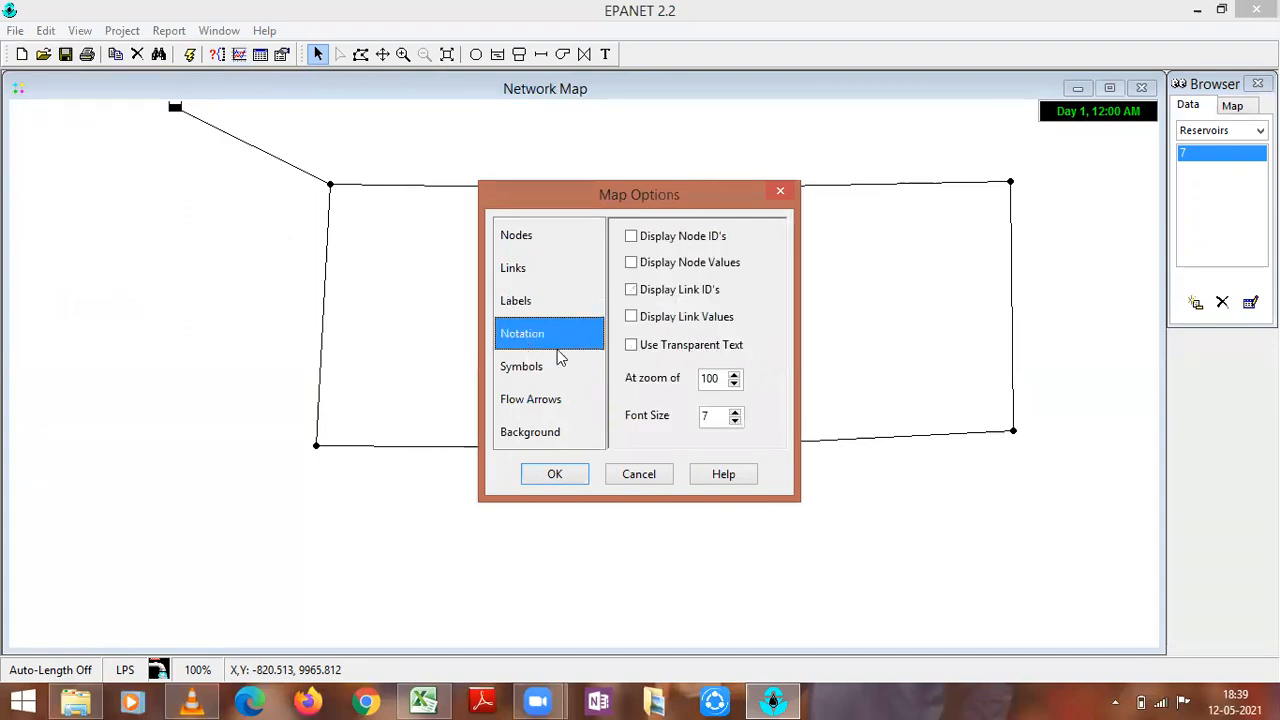
left_click(632, 239)
left_click(631, 263)
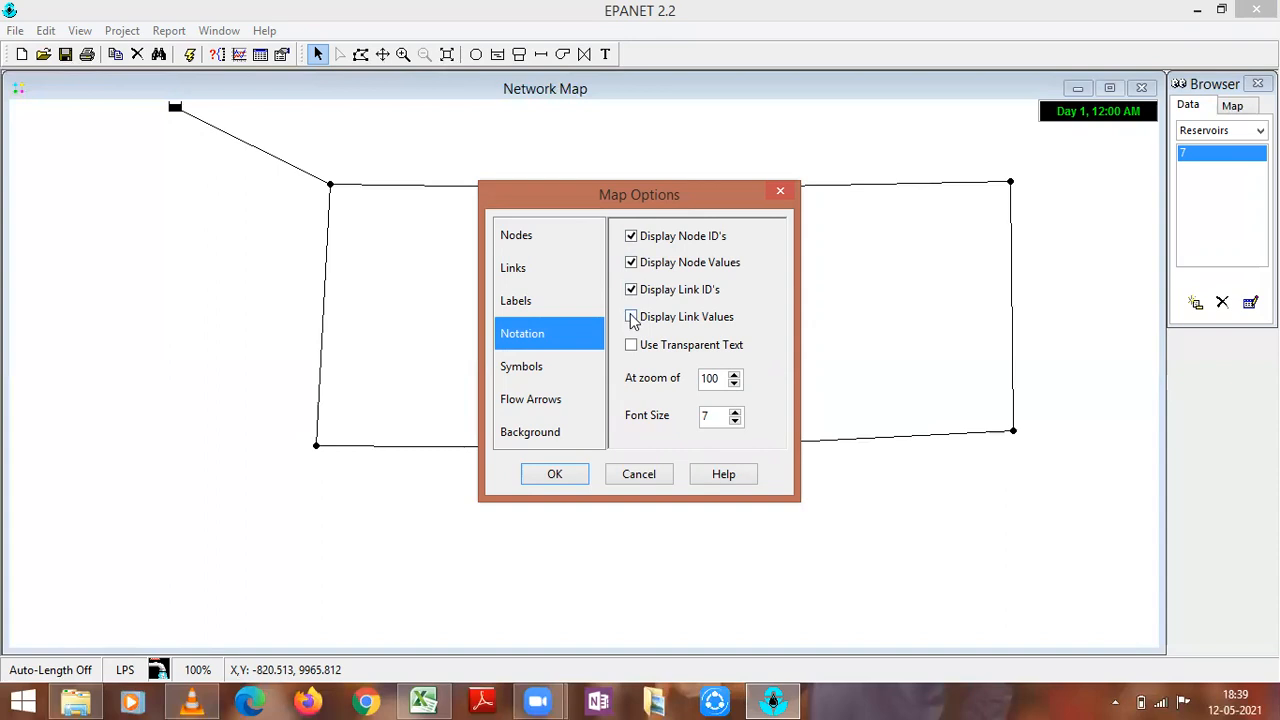
- Set the flow arrow style to Filled and apply the map options
left_click(522, 368)
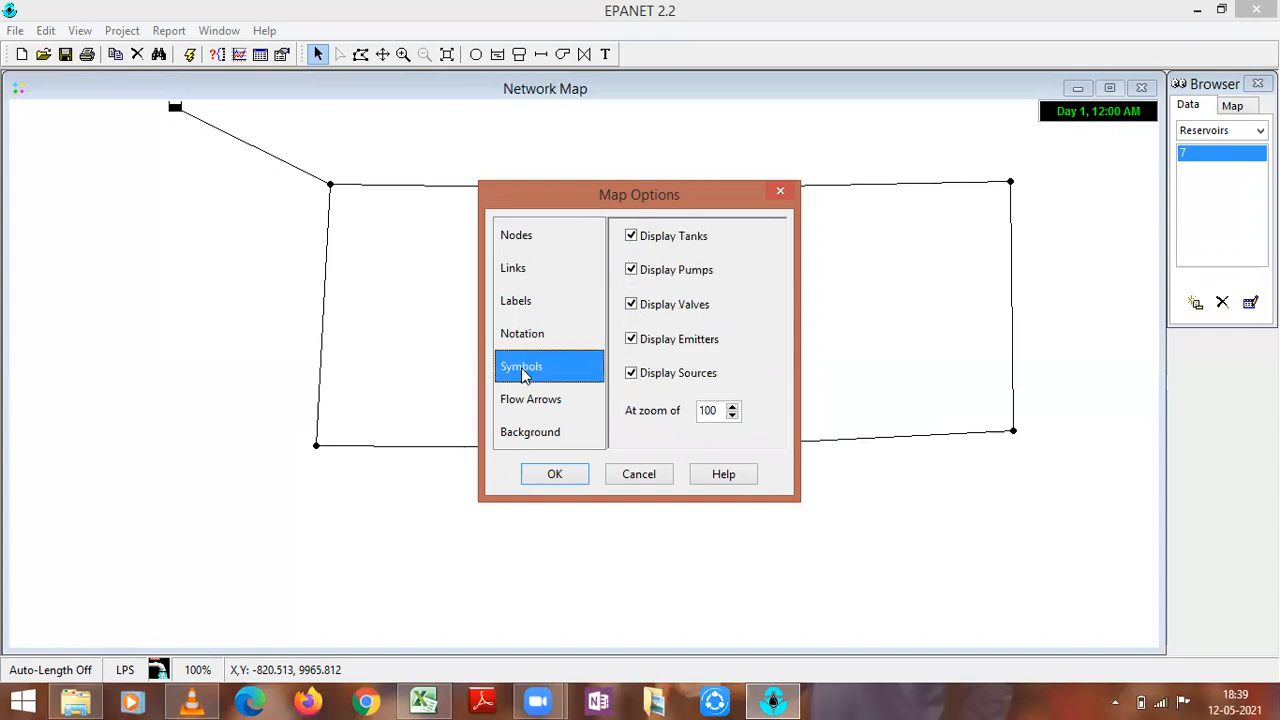
left_click(533, 398)
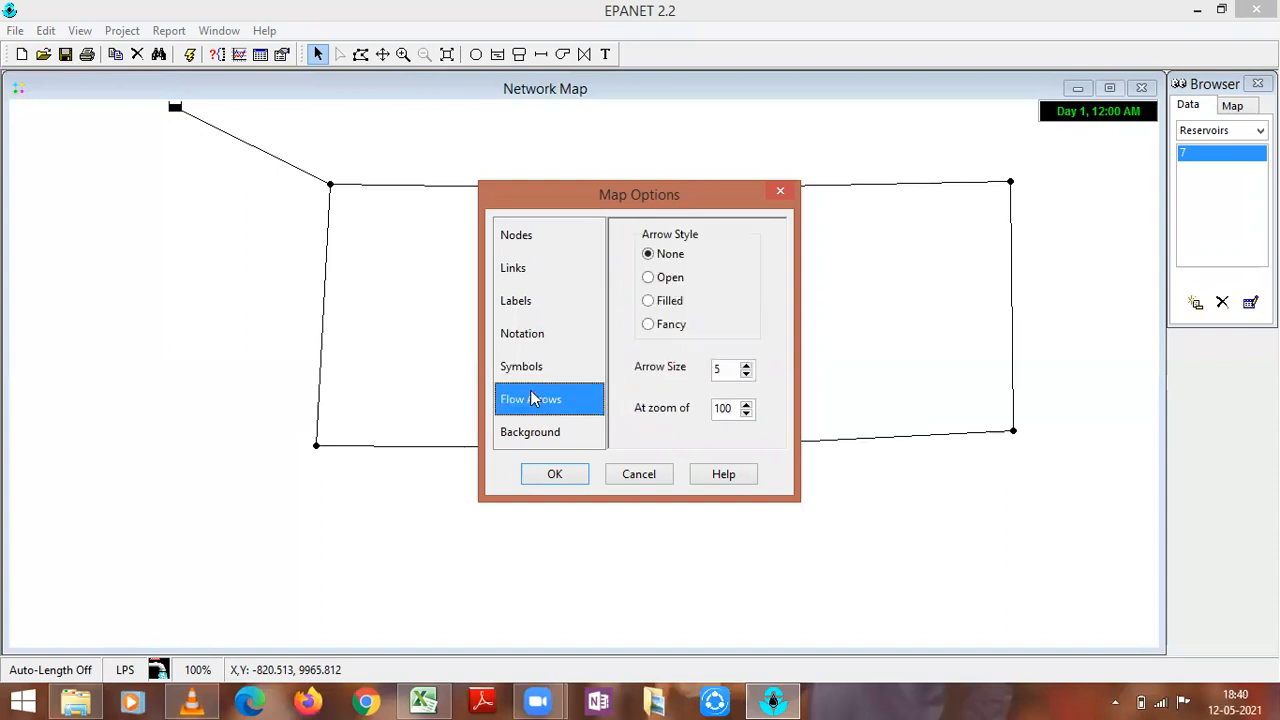
left_click(649, 303)
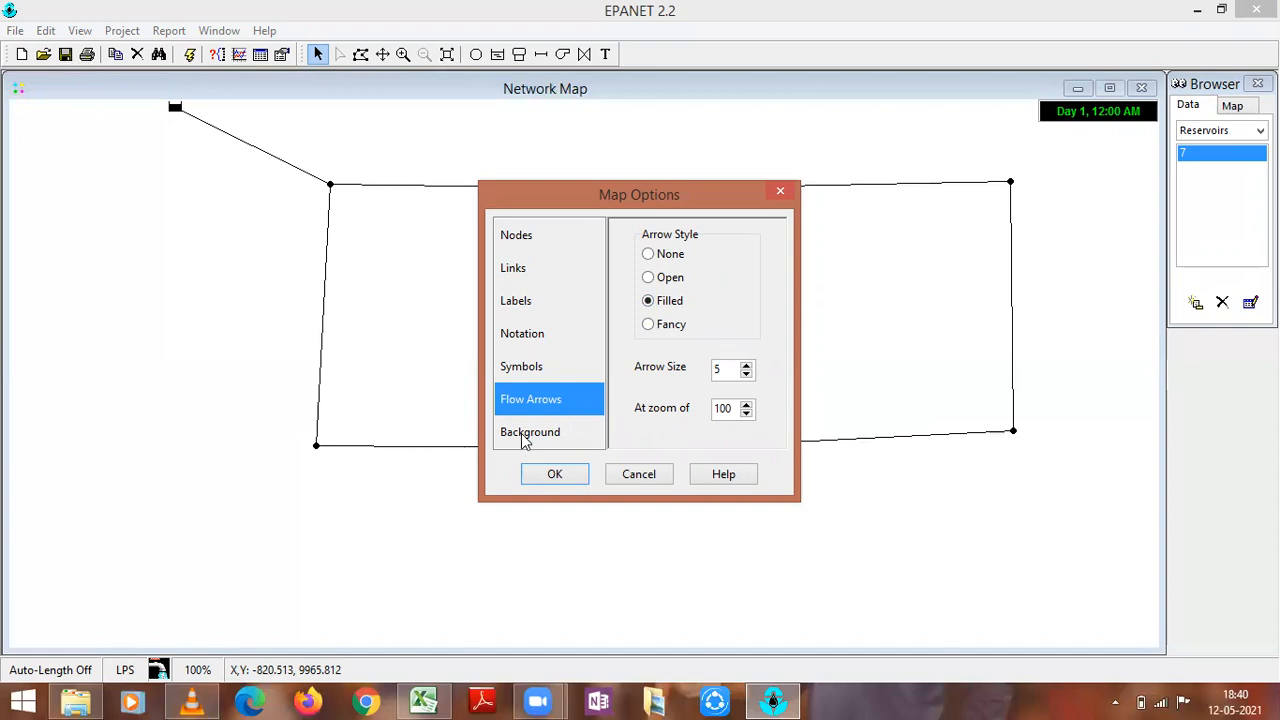
left_click(556, 475)
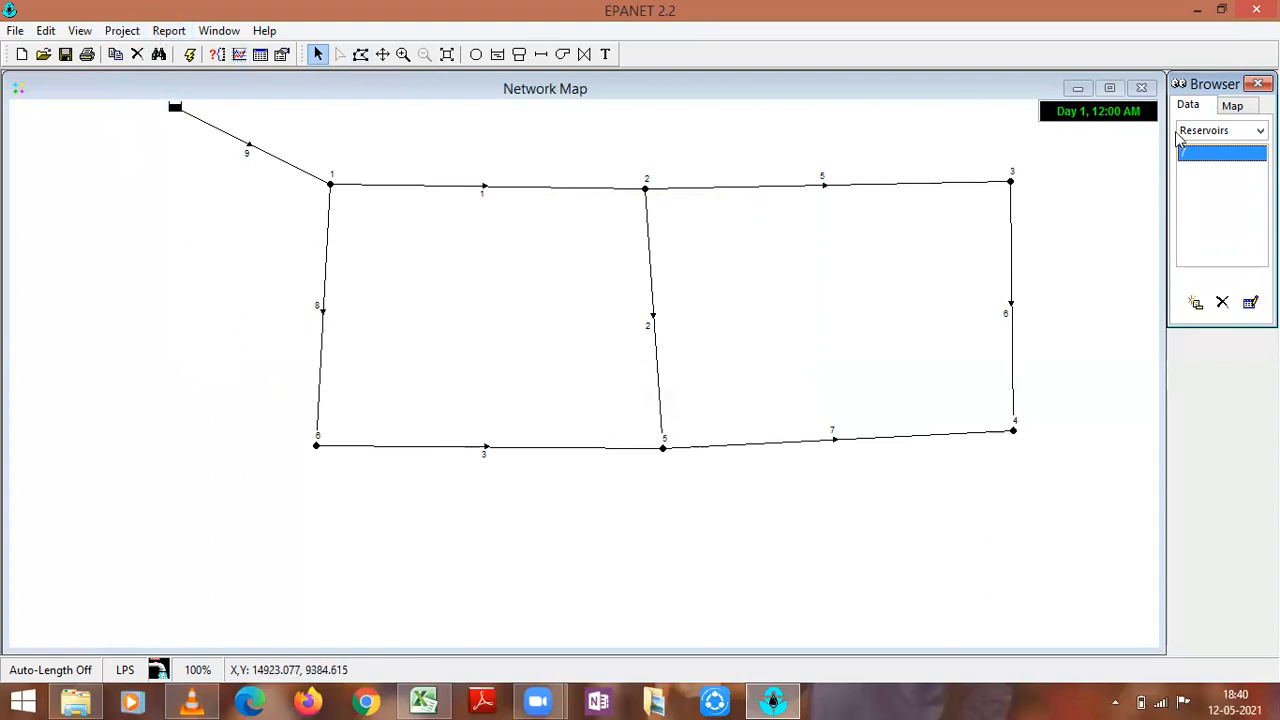
- Display the demand values at the nodes of the network map
left_click(1232, 105)
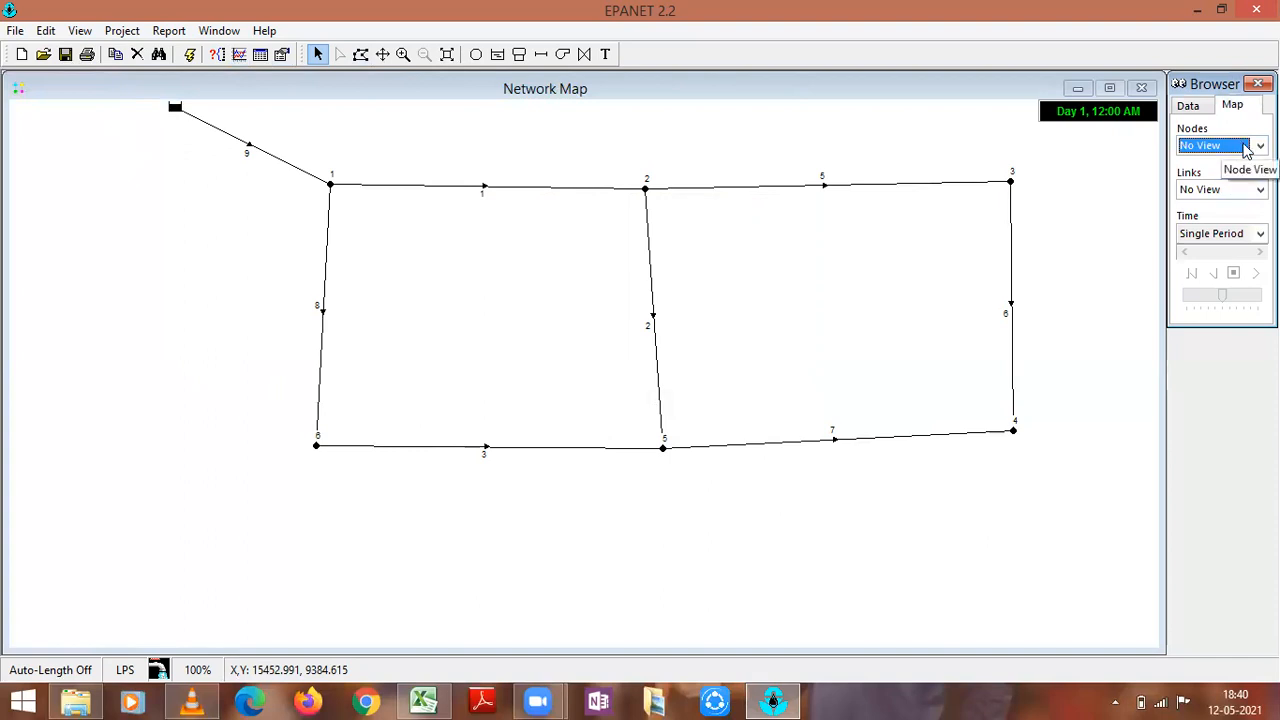
left_click(1246, 149)
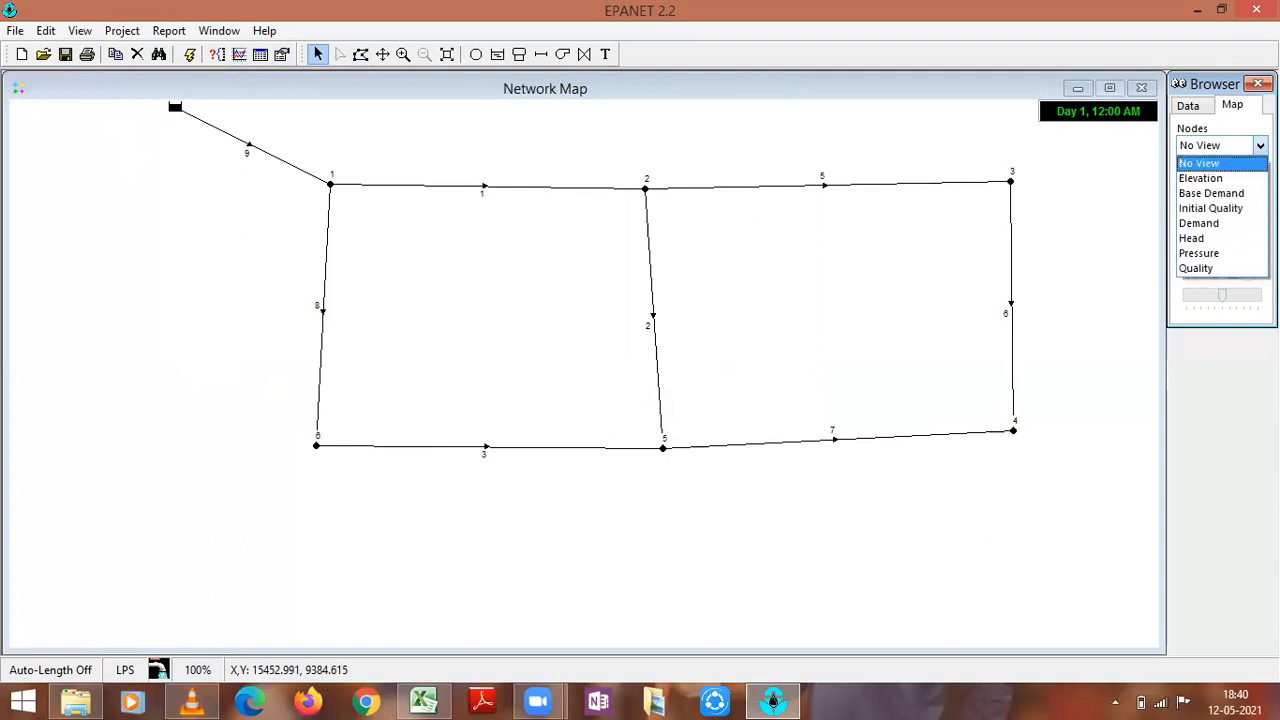
left_click(1199, 163)
left_click(1220, 145)
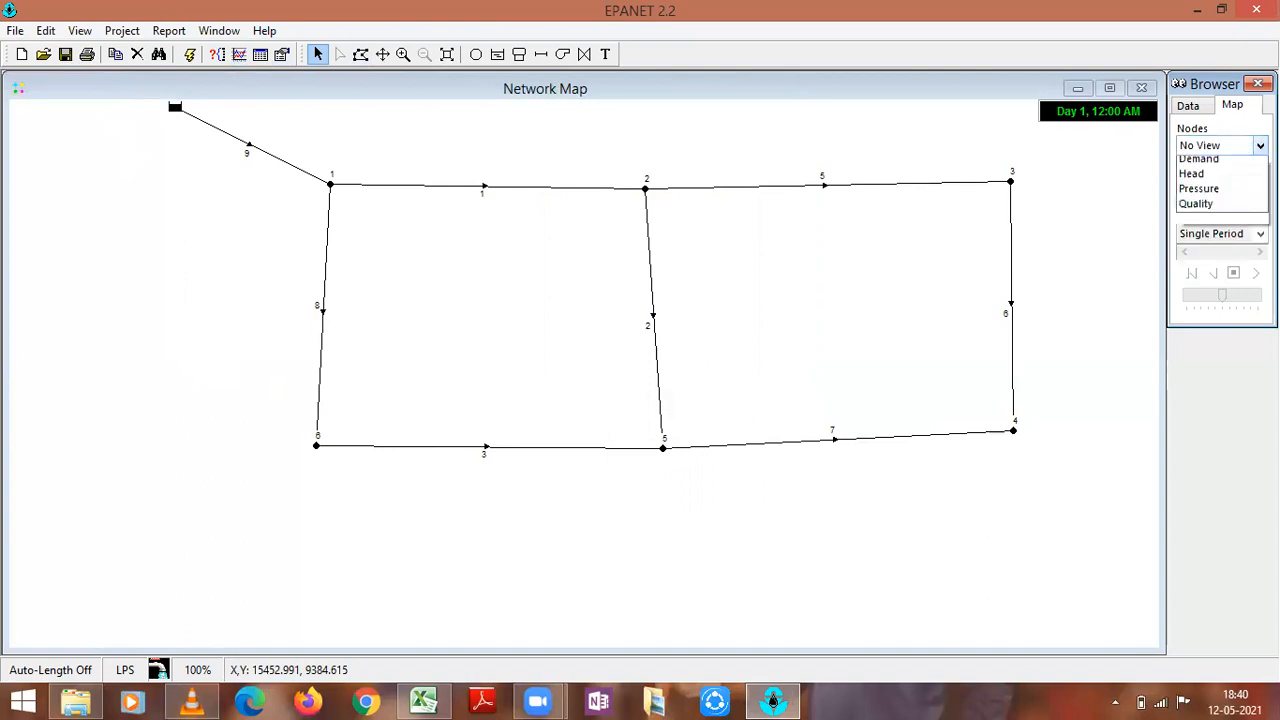
left_click(1200, 229)
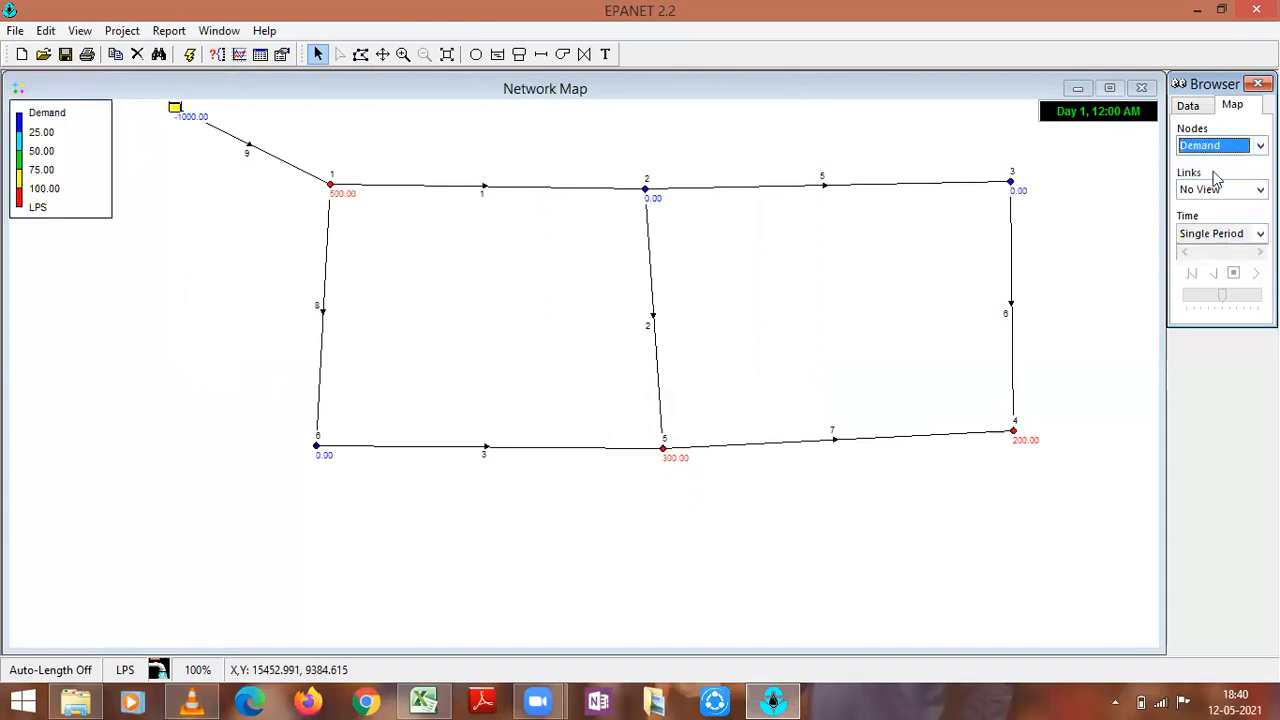
- Switch the map's node view to Head and its link view to Flow
left_click(1230, 148)
left_click(1203, 237)
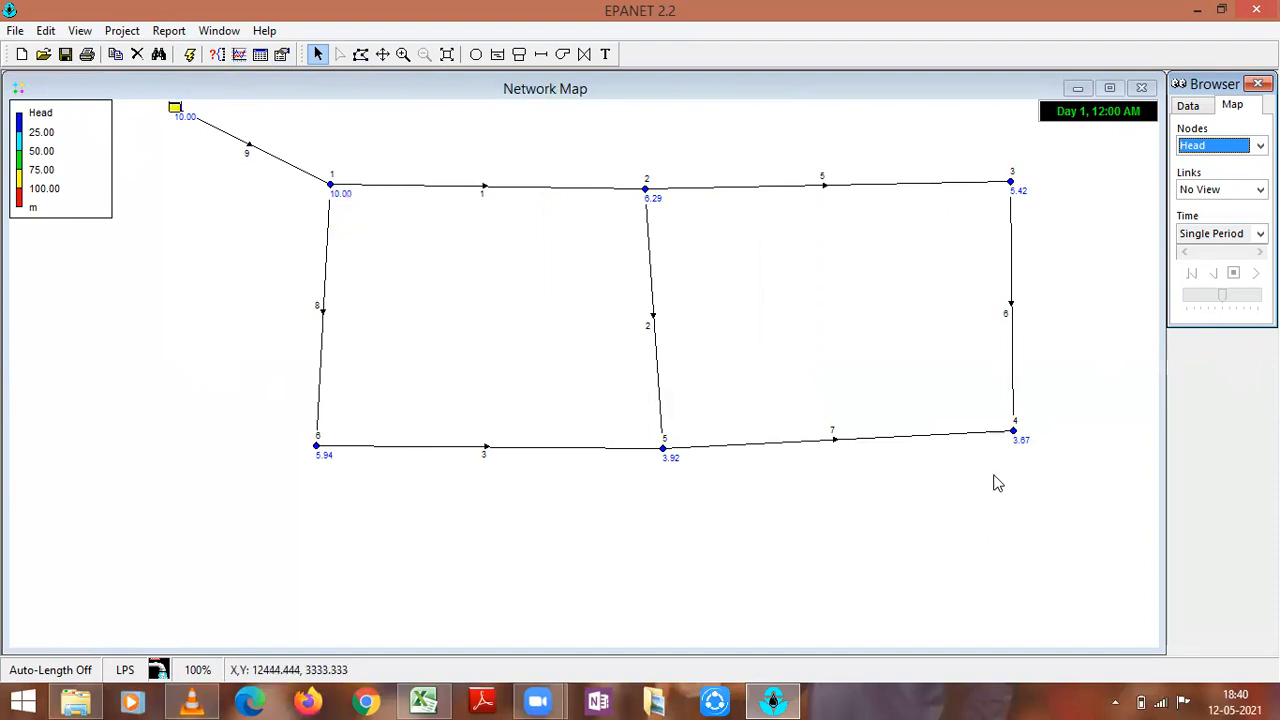
left_click(1236, 195)
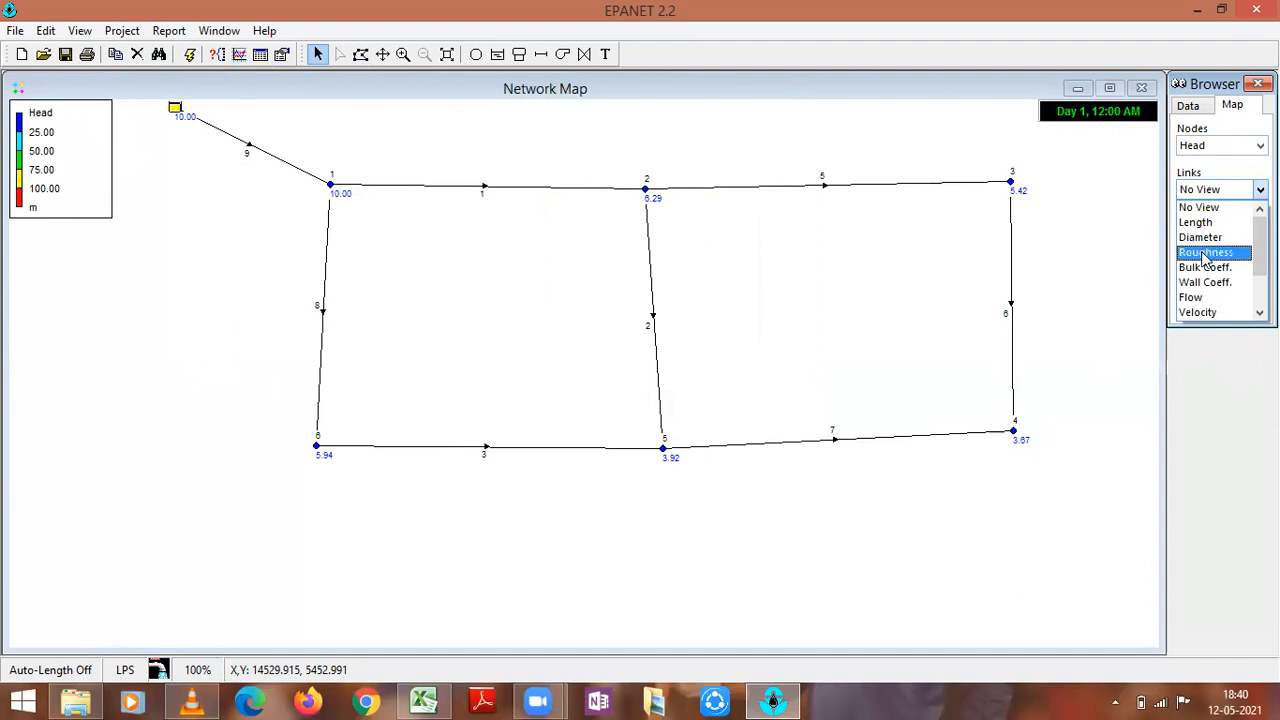
left_click(1202, 297)
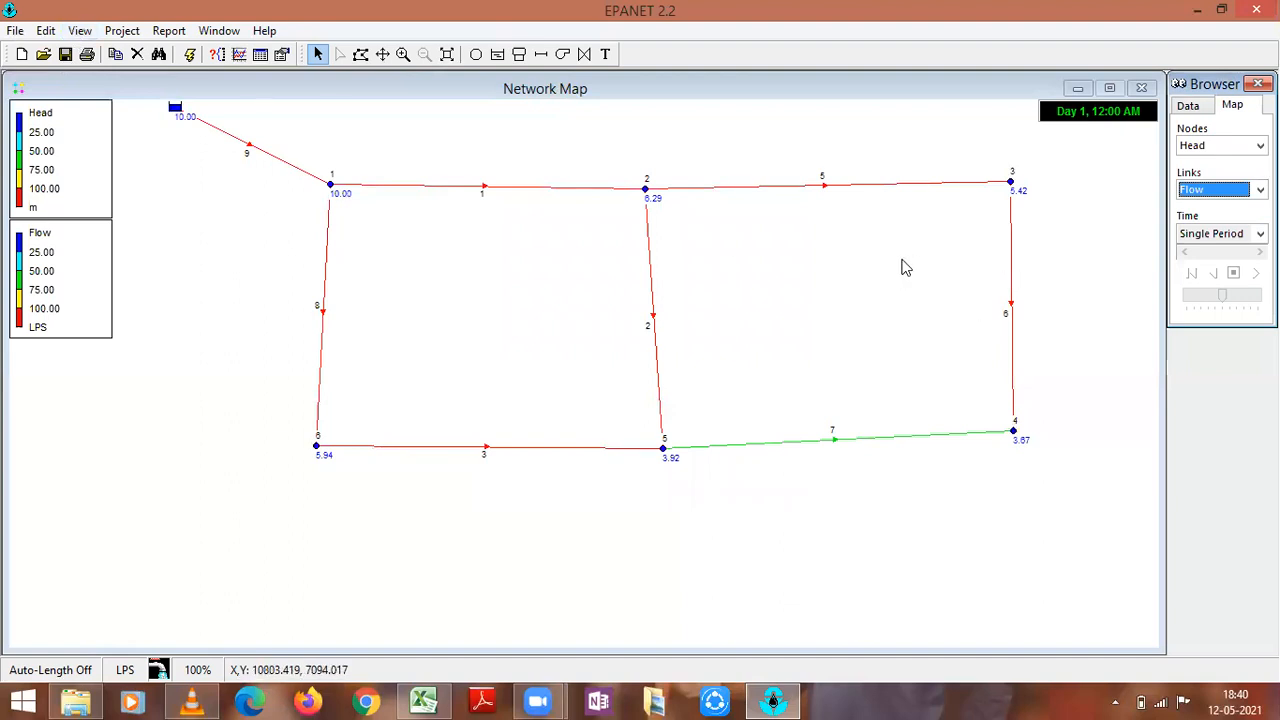
- Create a Network Nodes results table, examine each node's demand, head and pressure, and close the table
left_click(169, 31)
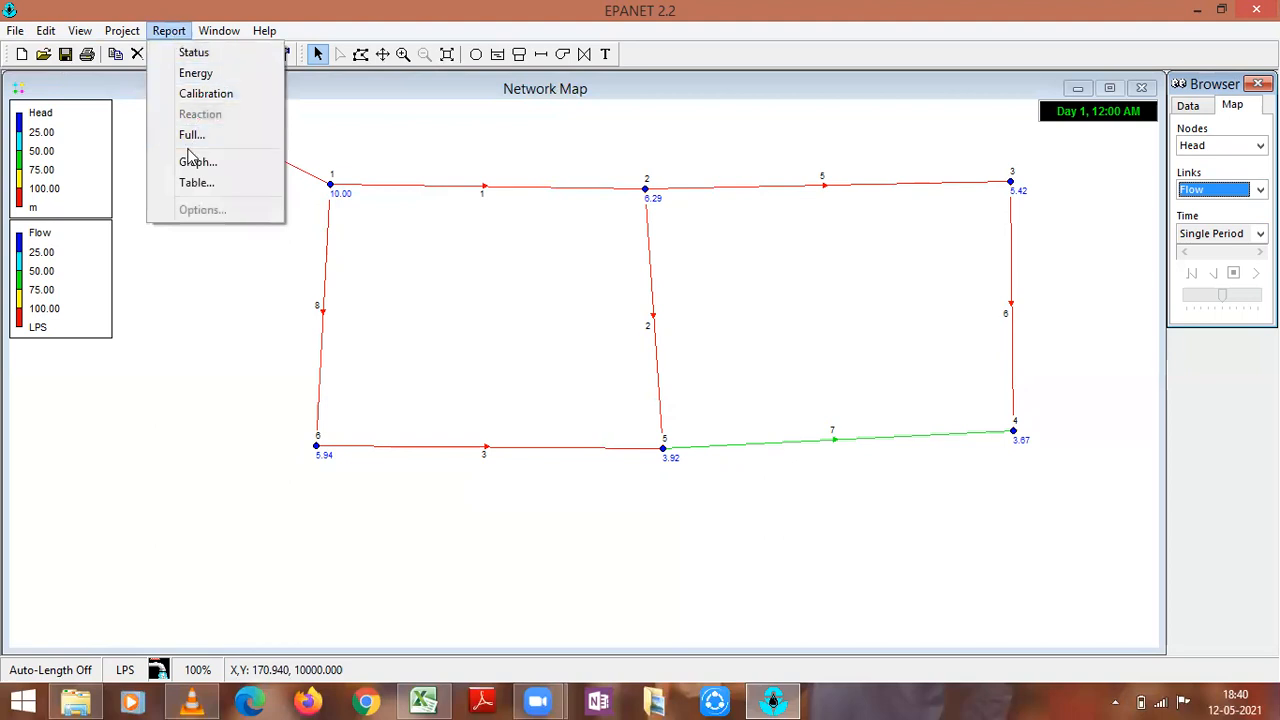
left_click(196, 183)
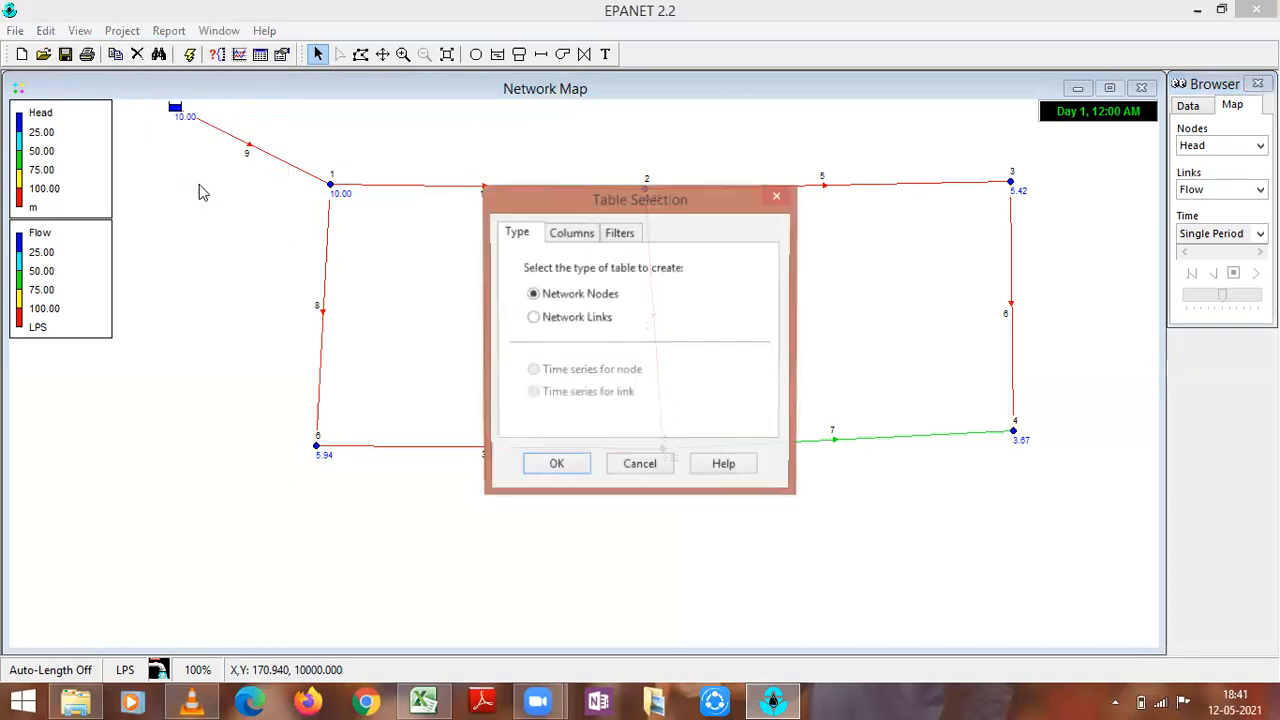
left_click(556, 468)
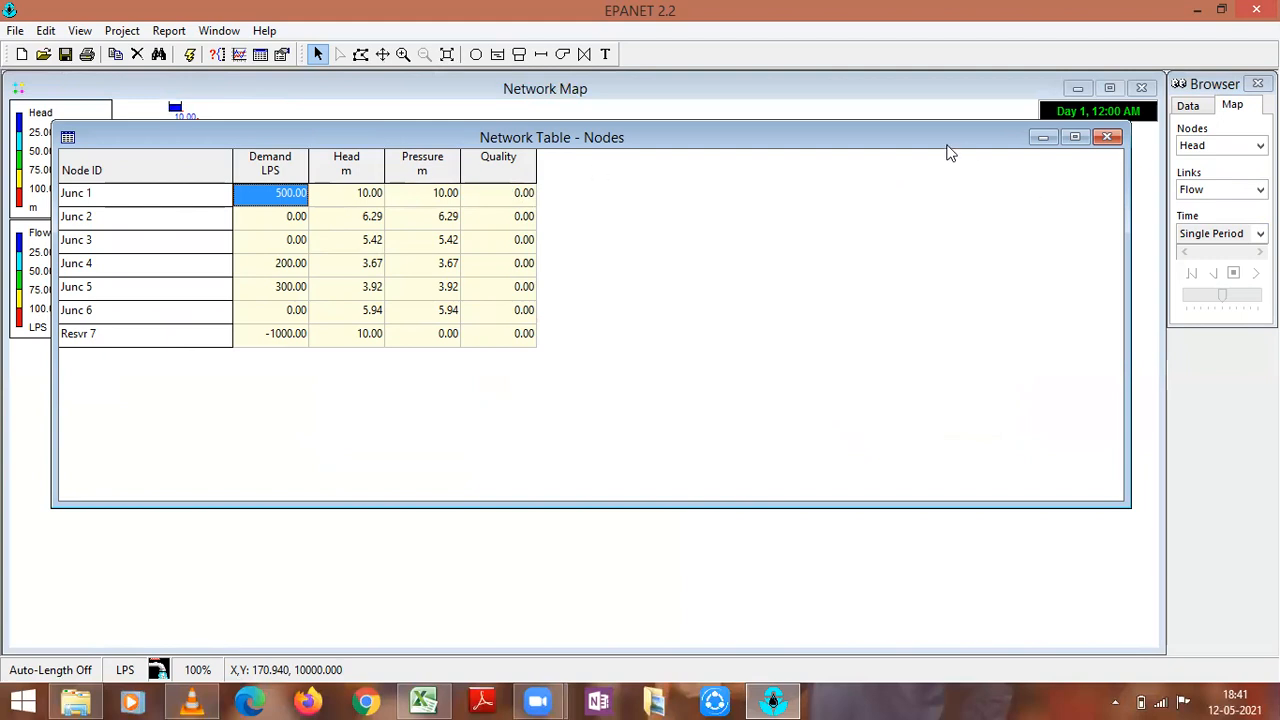
left_click(68, 142)
left_click(323, 143)
left_click(1117, 140)
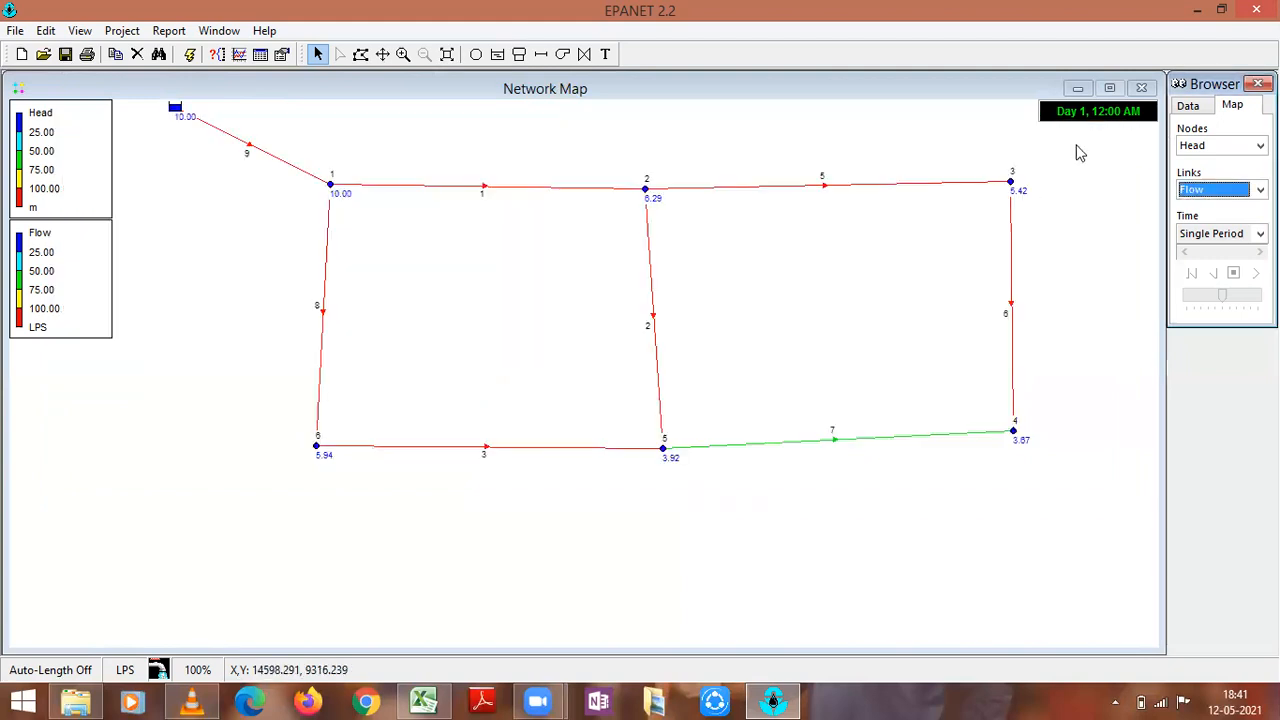
- Enable Display Border for the links in the map options and apply it
left_click(47, 30)
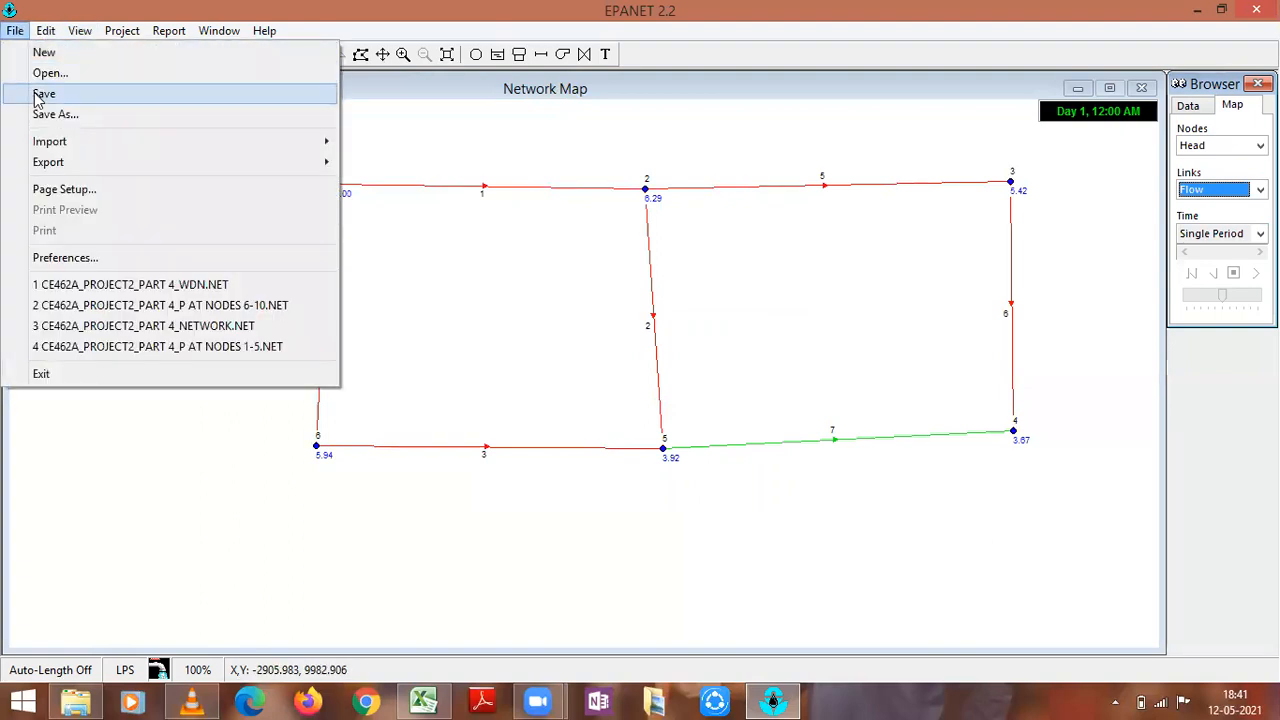
mouse_move(80, 30)
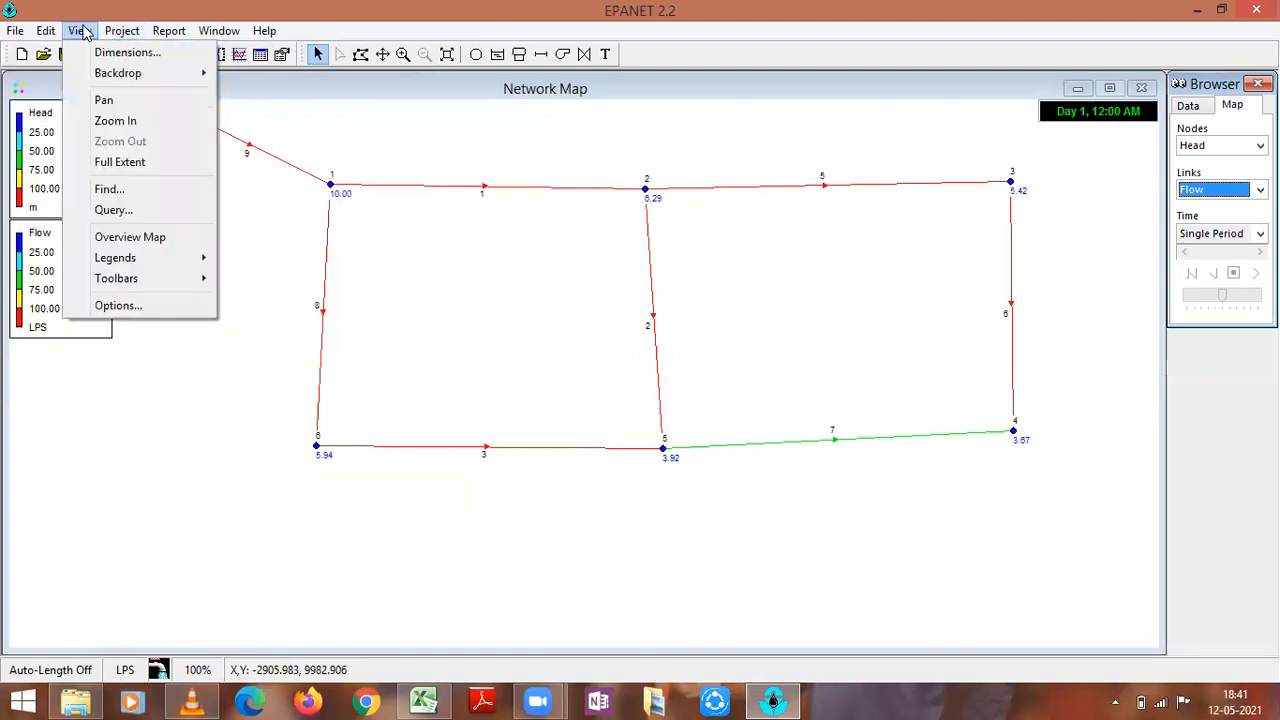
left_click(110, 305)
left_click(515, 268)
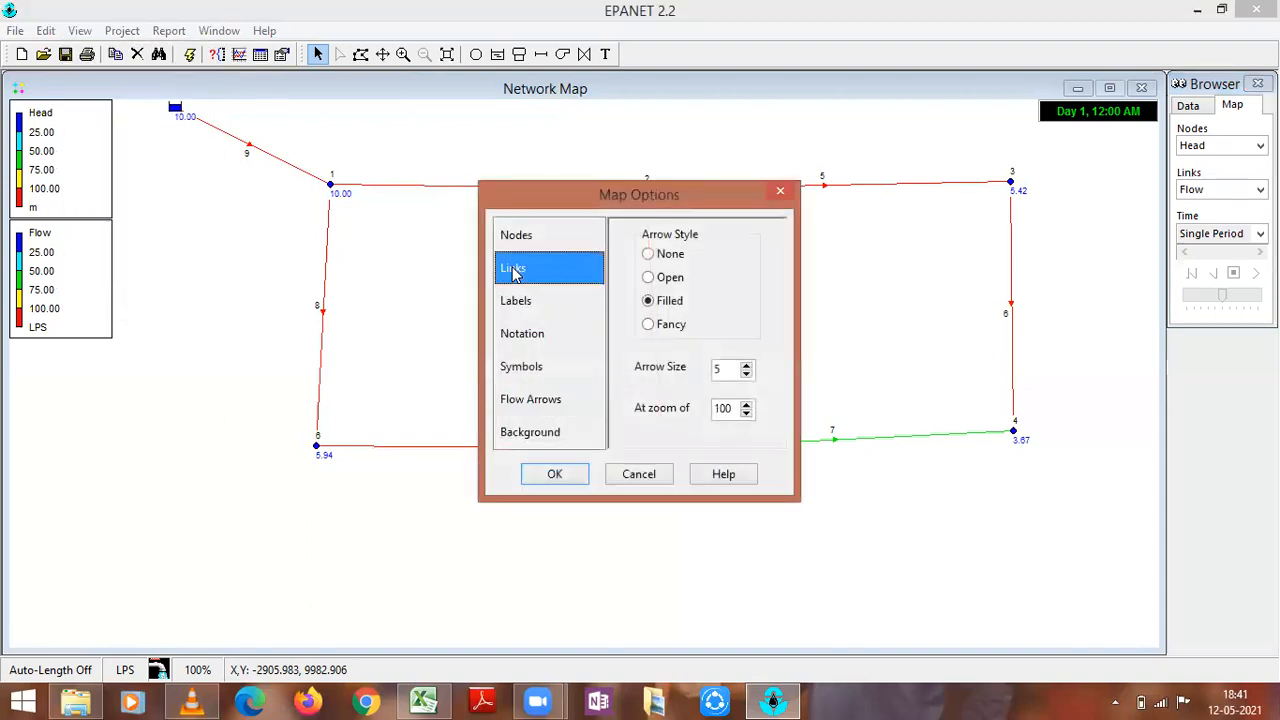
left_click(643, 335)
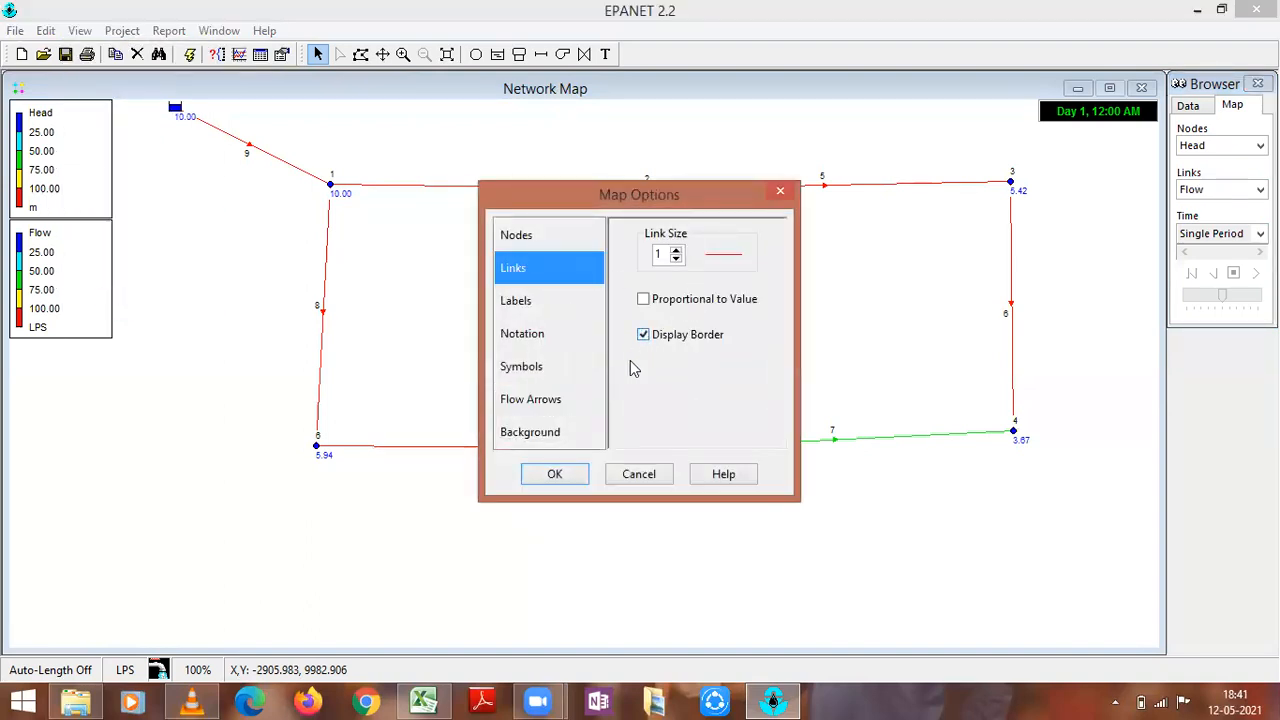
left_click(556, 476)
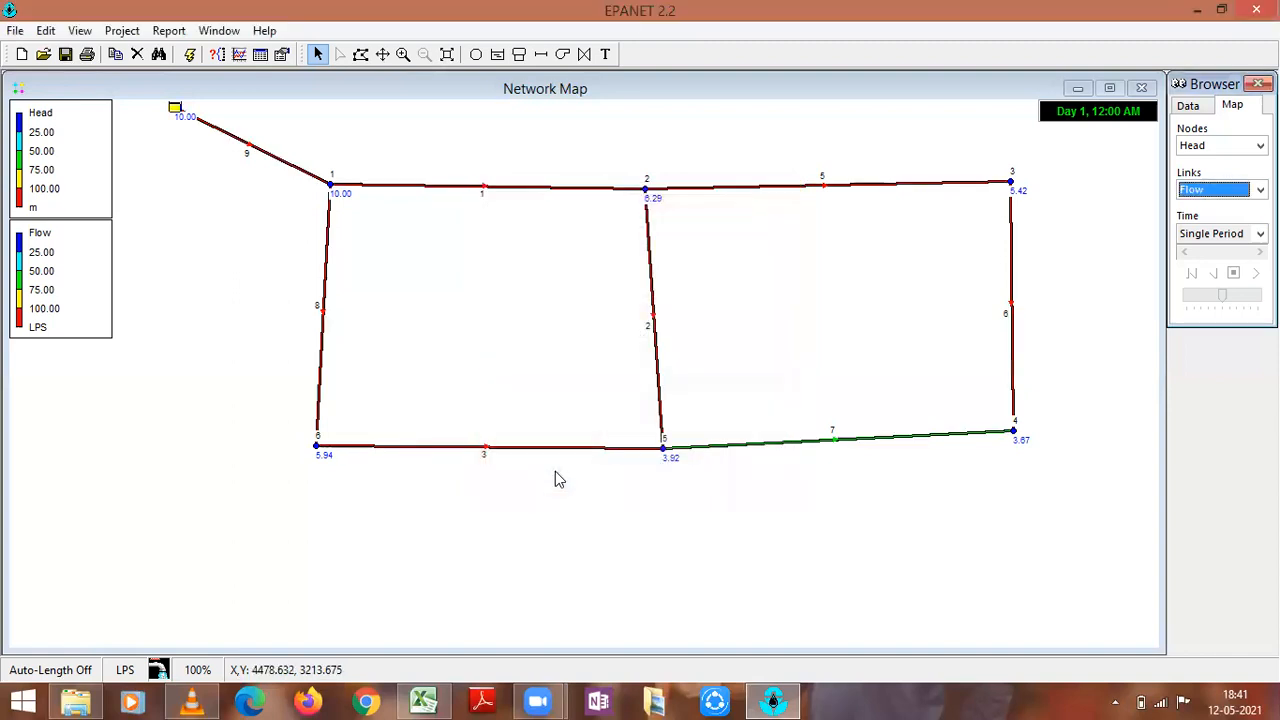
- Switch the map's link view to Velocity and its node view to Demand
left_click(1250, 190)
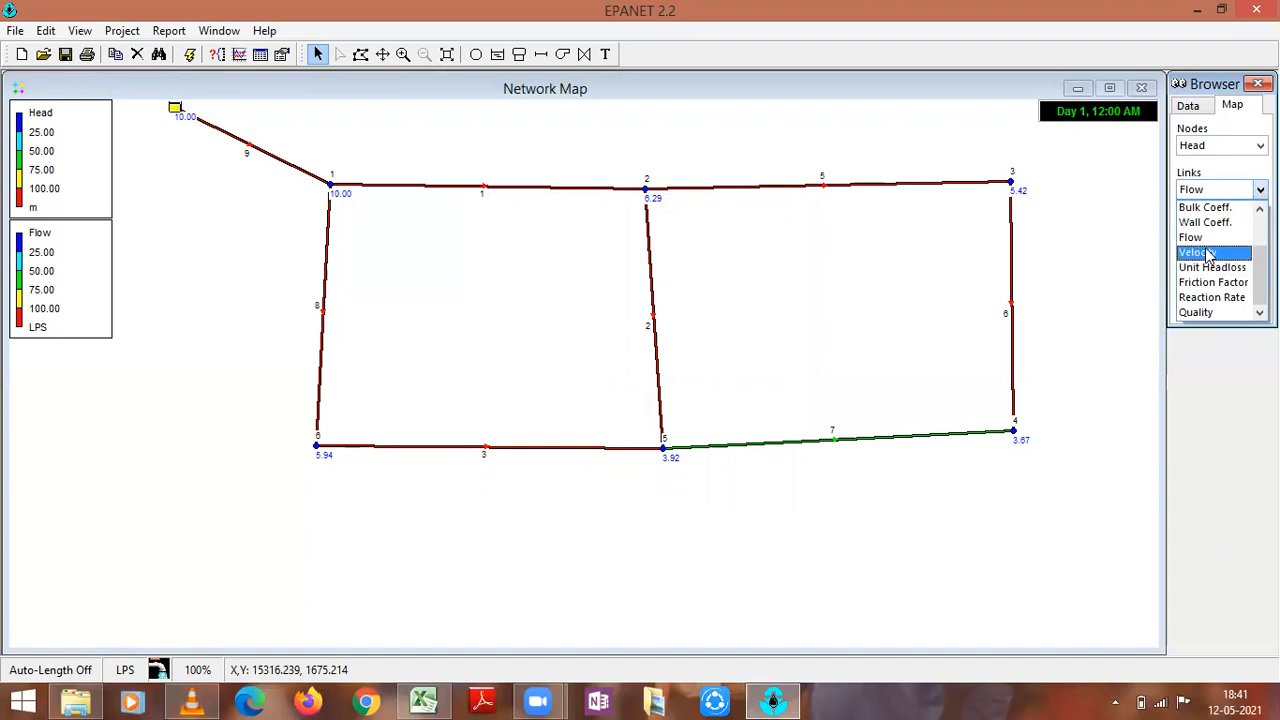
left_click(1210, 252)
left_click(1230, 147)
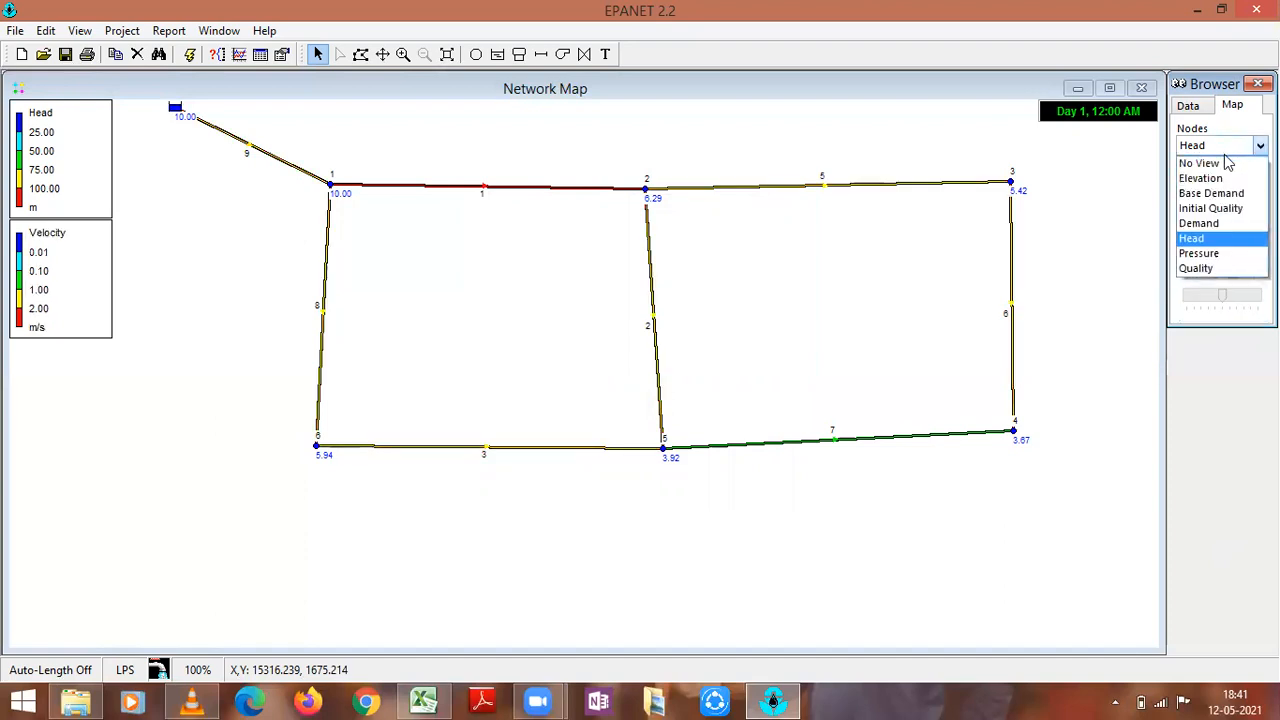
left_click(1200, 224)
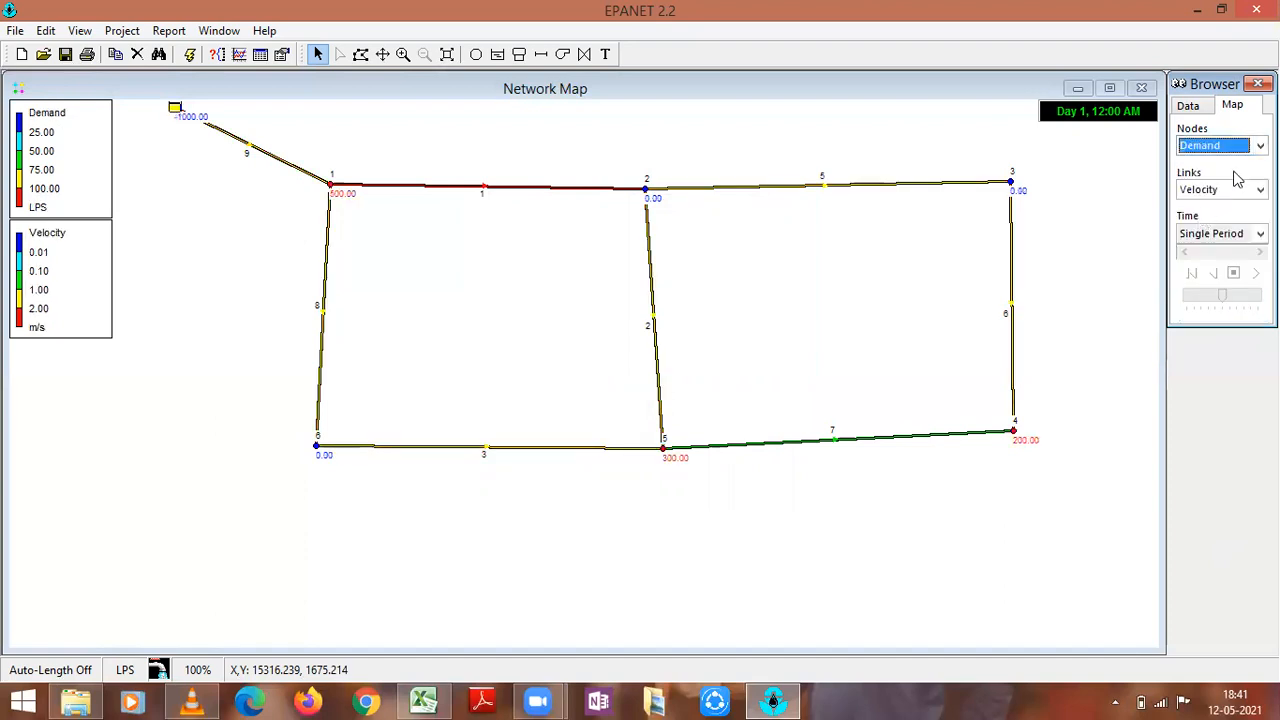
- Check the node elevations on the map and switch the node view to Pressure
left_click(1230, 145)
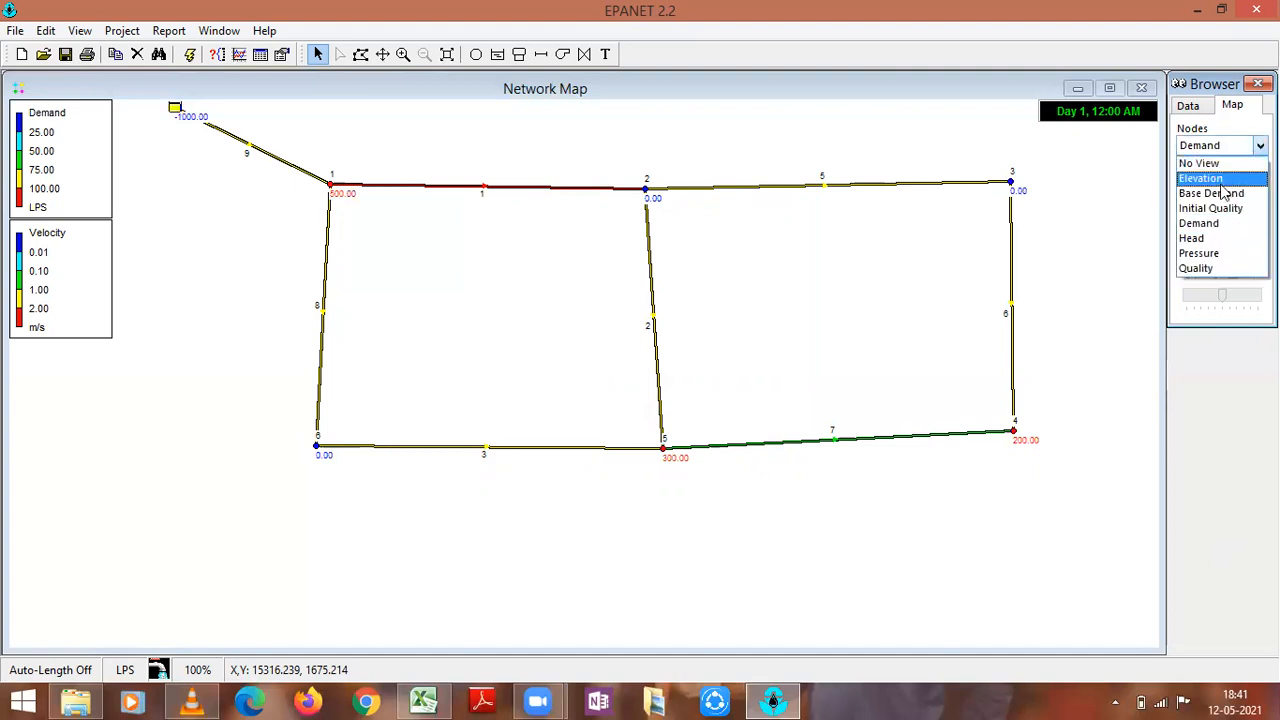
left_click(1220, 183)
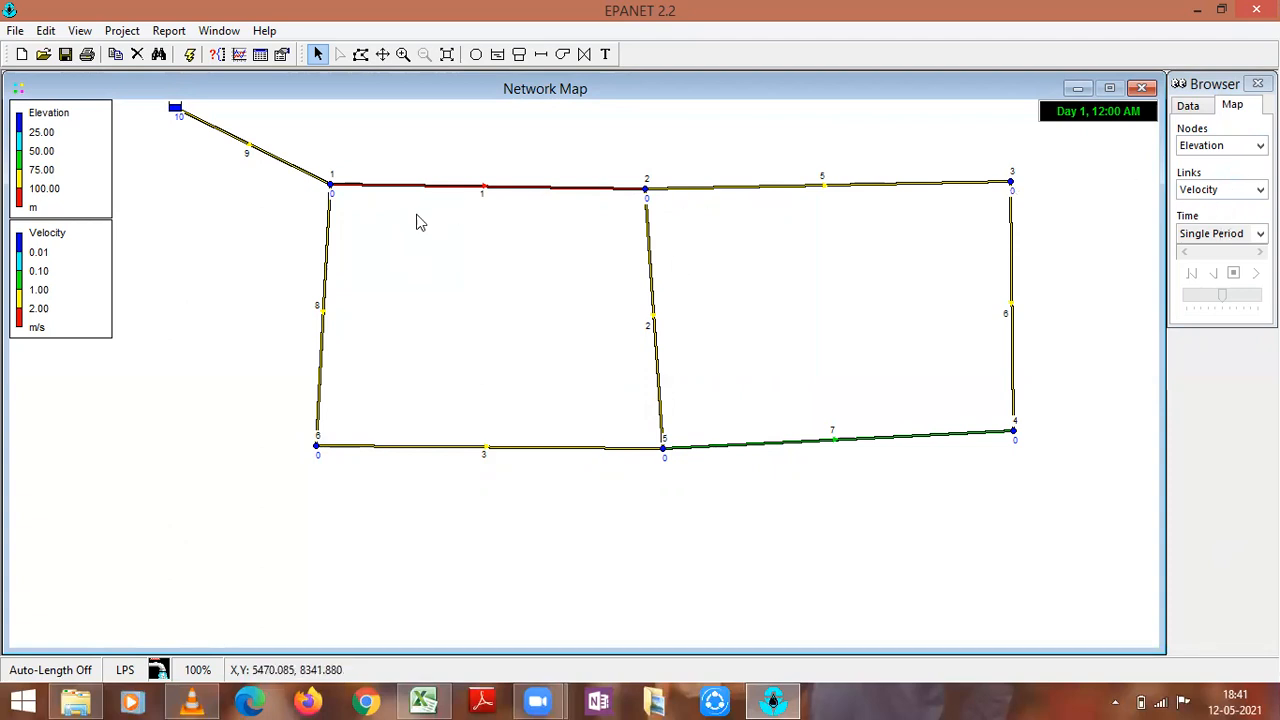
left_click(1200, 146)
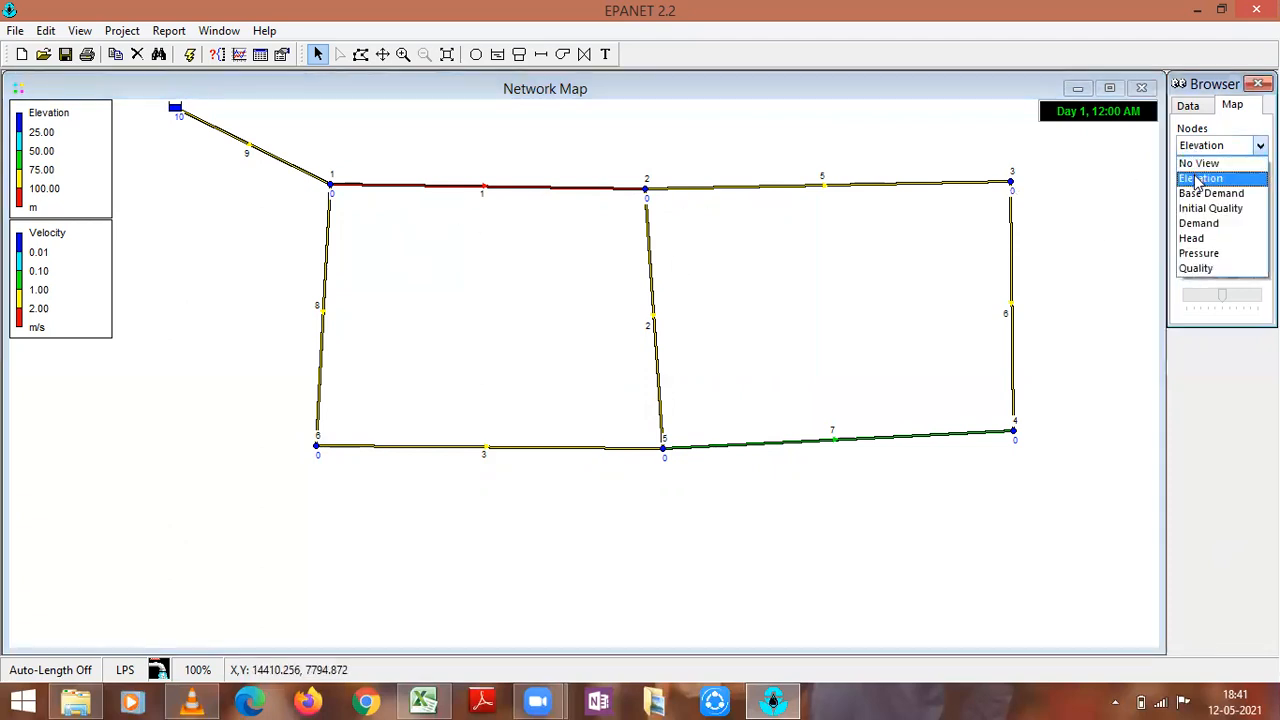
left_click(1192, 254)
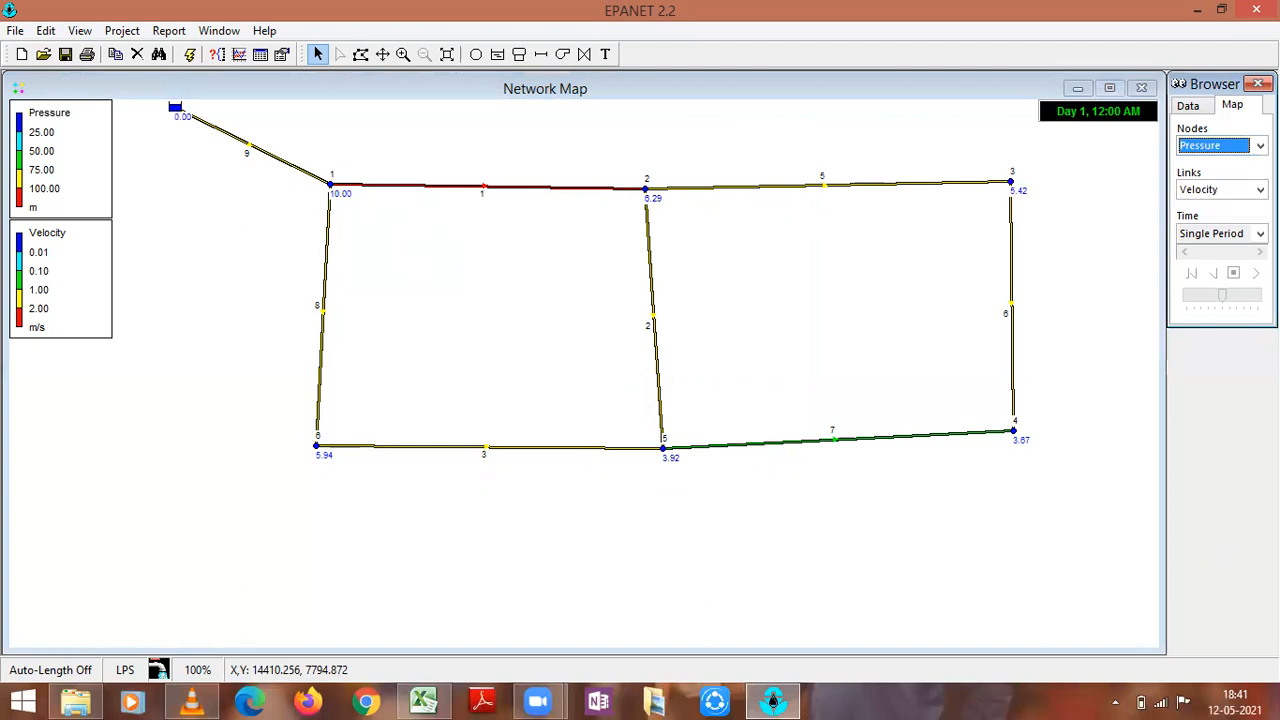
left_click(1259, 146)
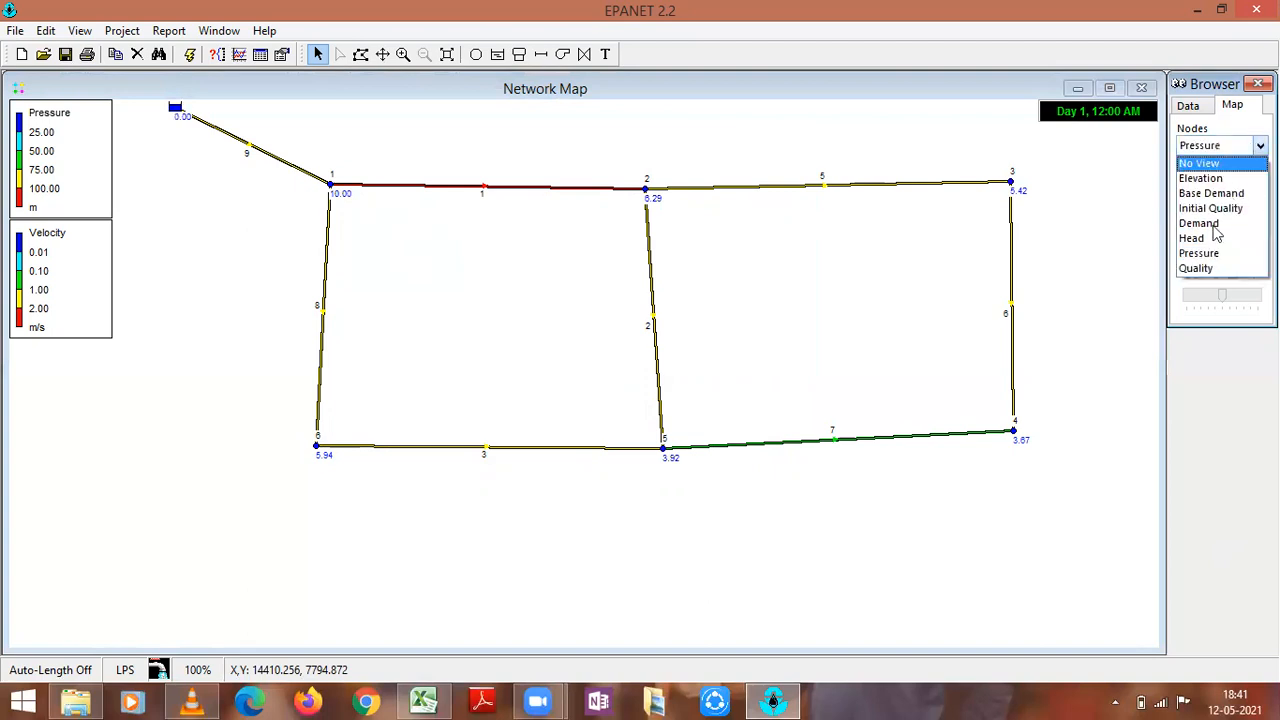
left_click(1080, 345)
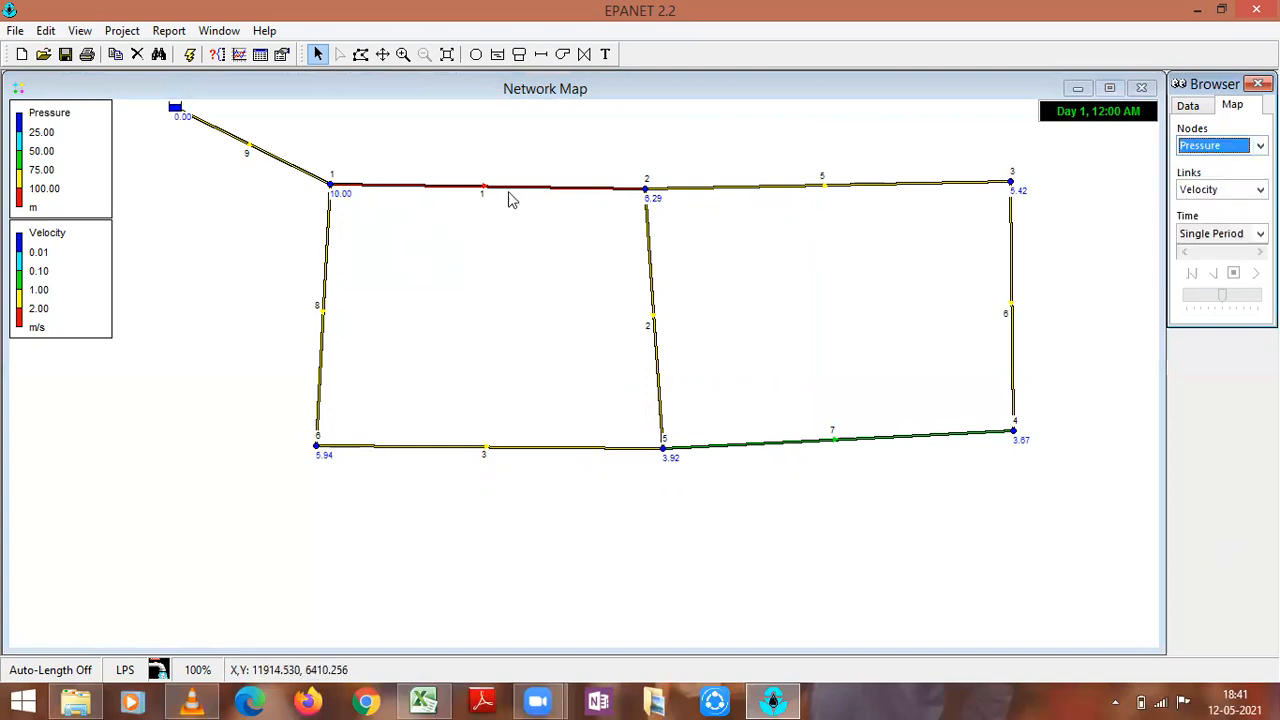
left_click(16, 32)
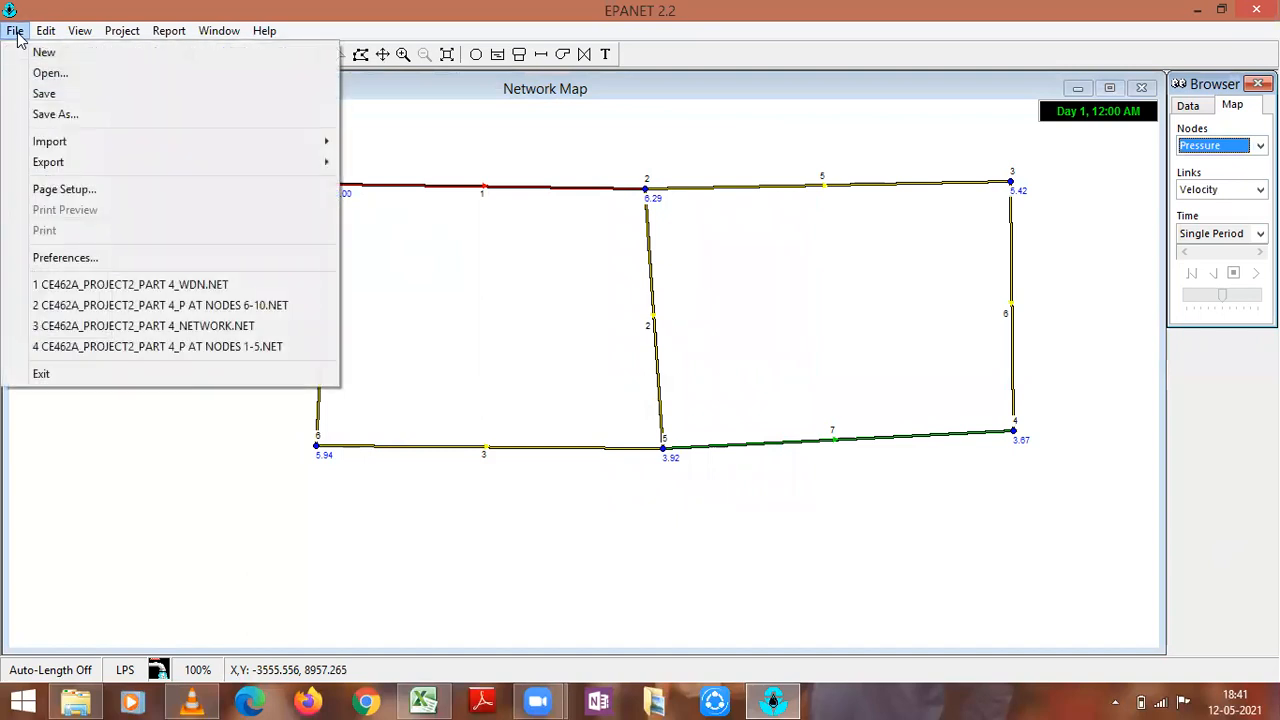
left_click(98, 438)
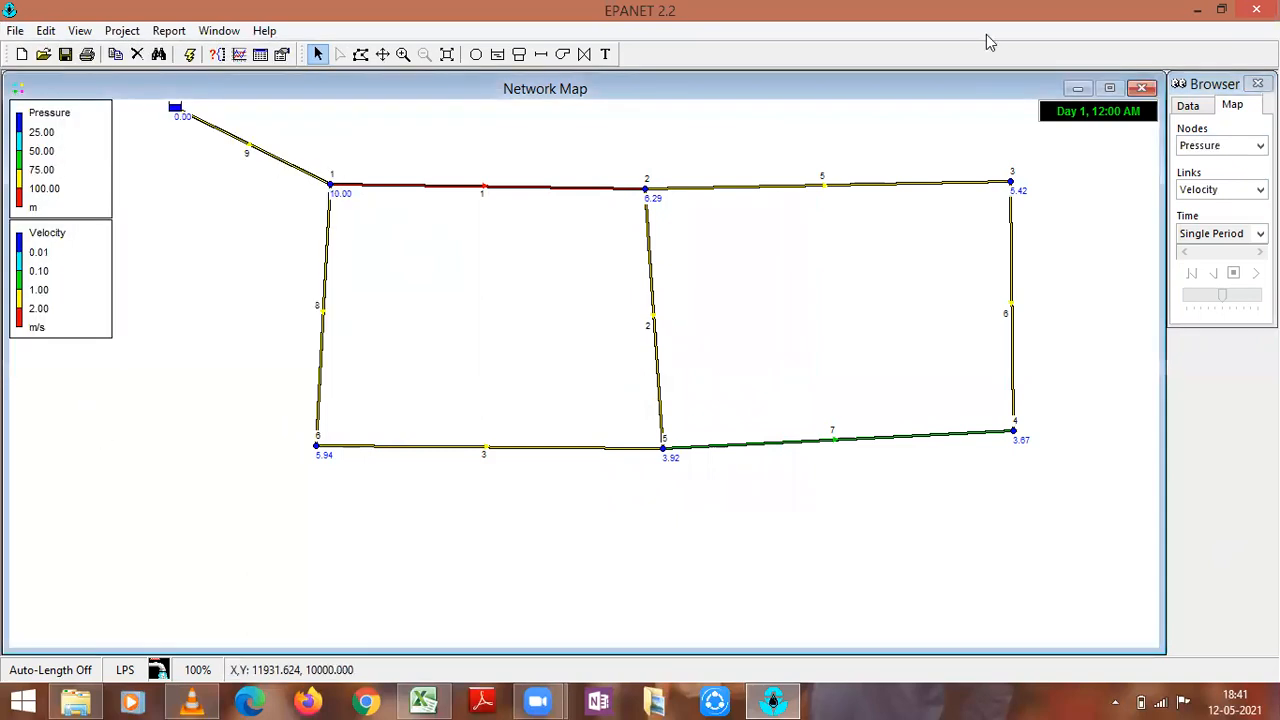